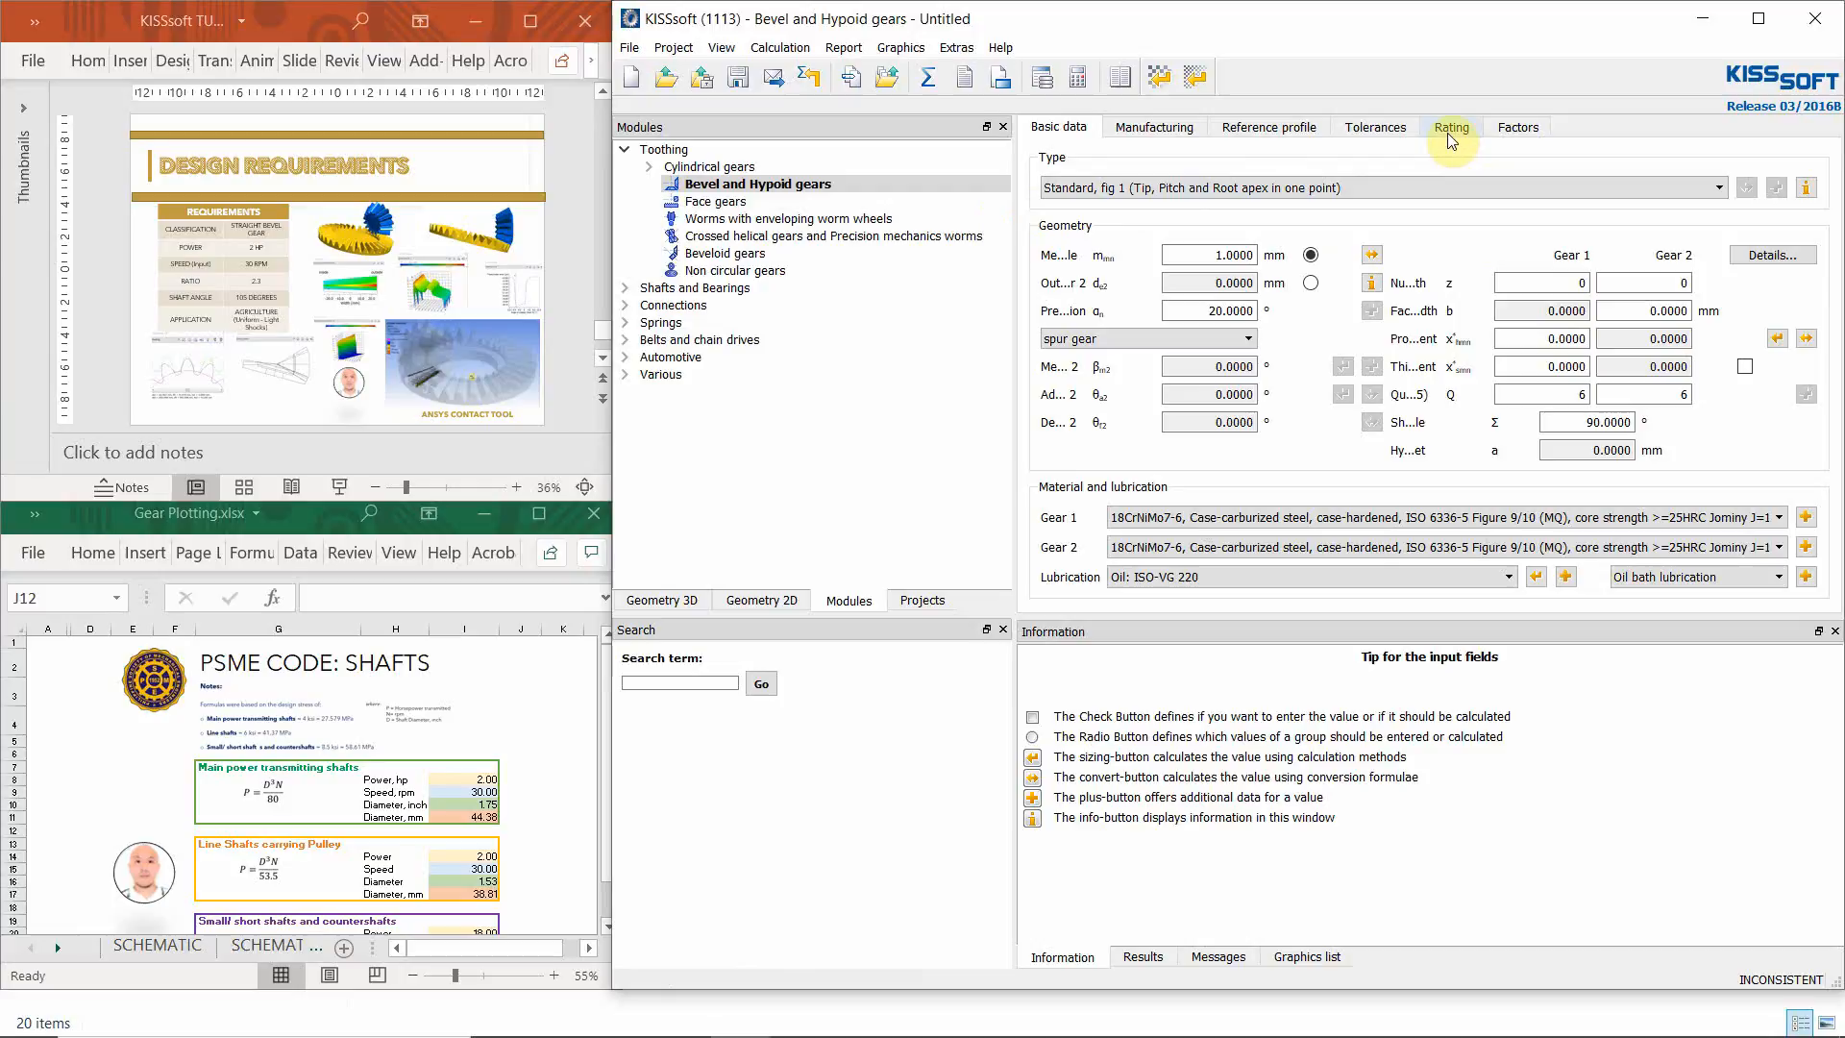
- Enter the gear rating load as 2 hp, 30 1/min and 5000 h service life, with torque as the calculated value
left_click(1449, 128)
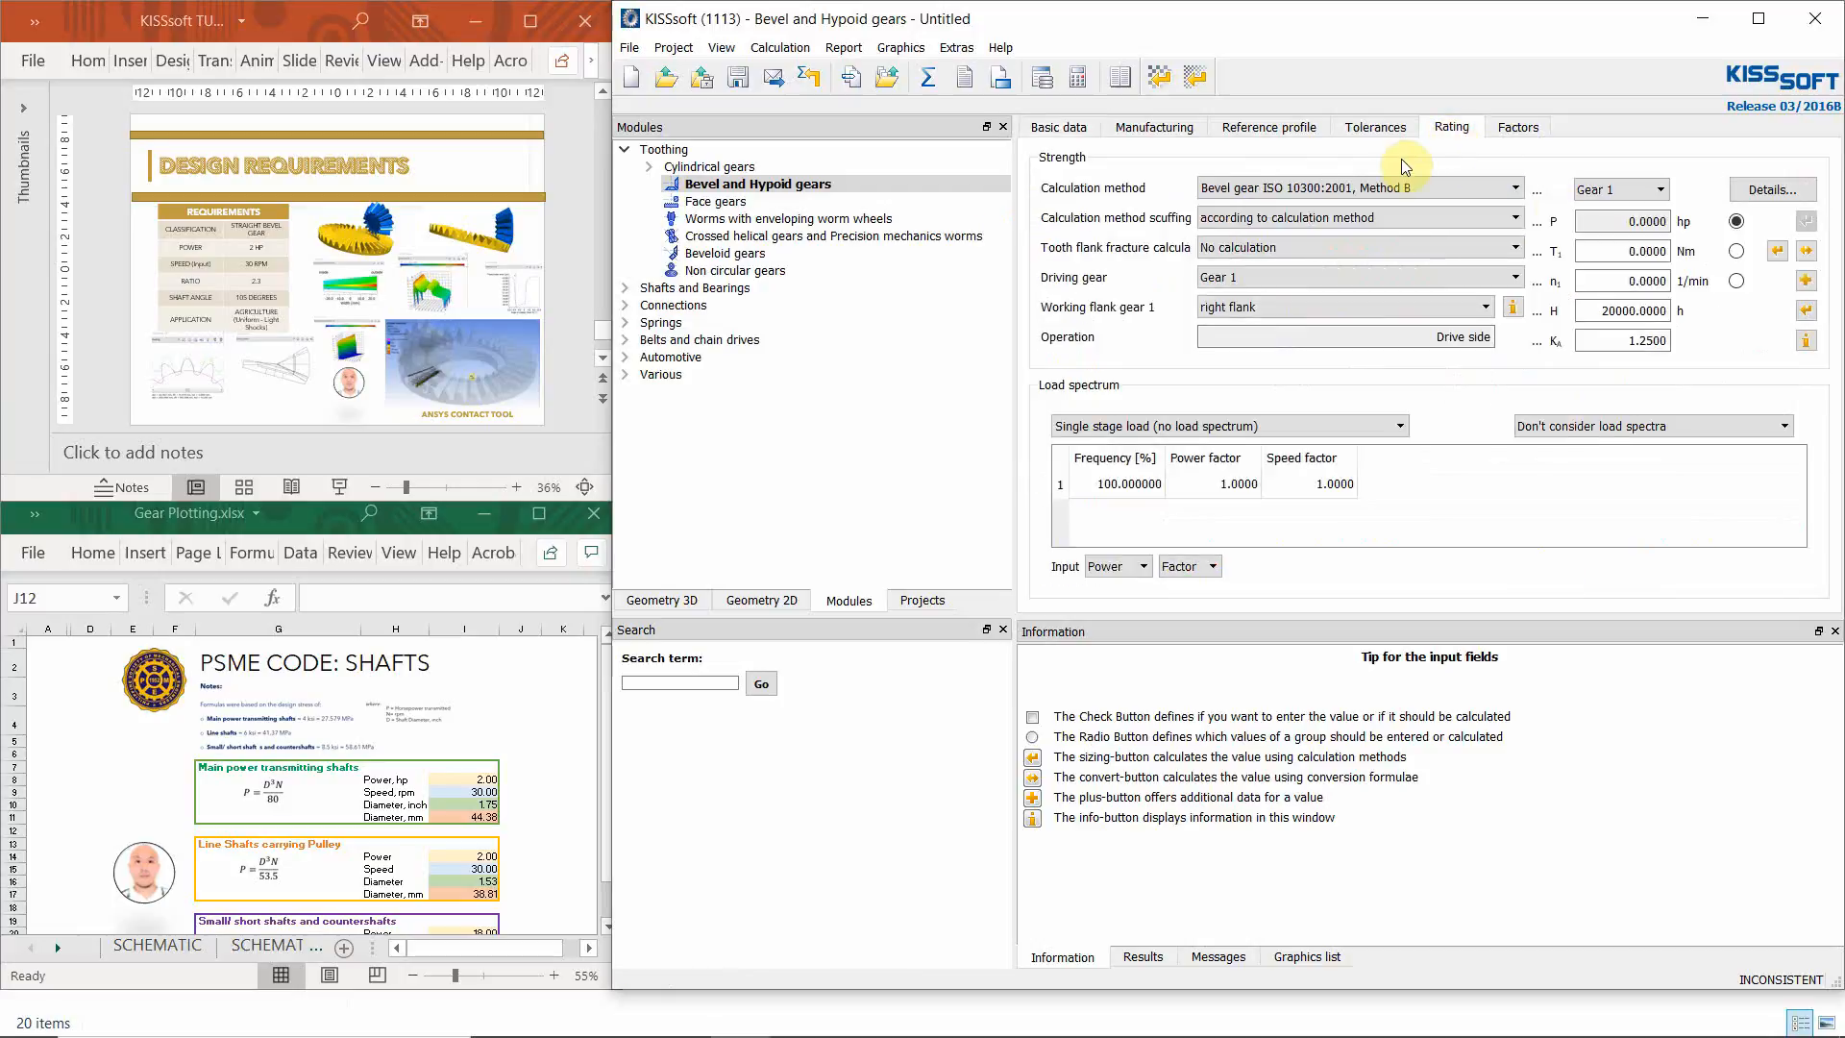
left_click(1735, 251)
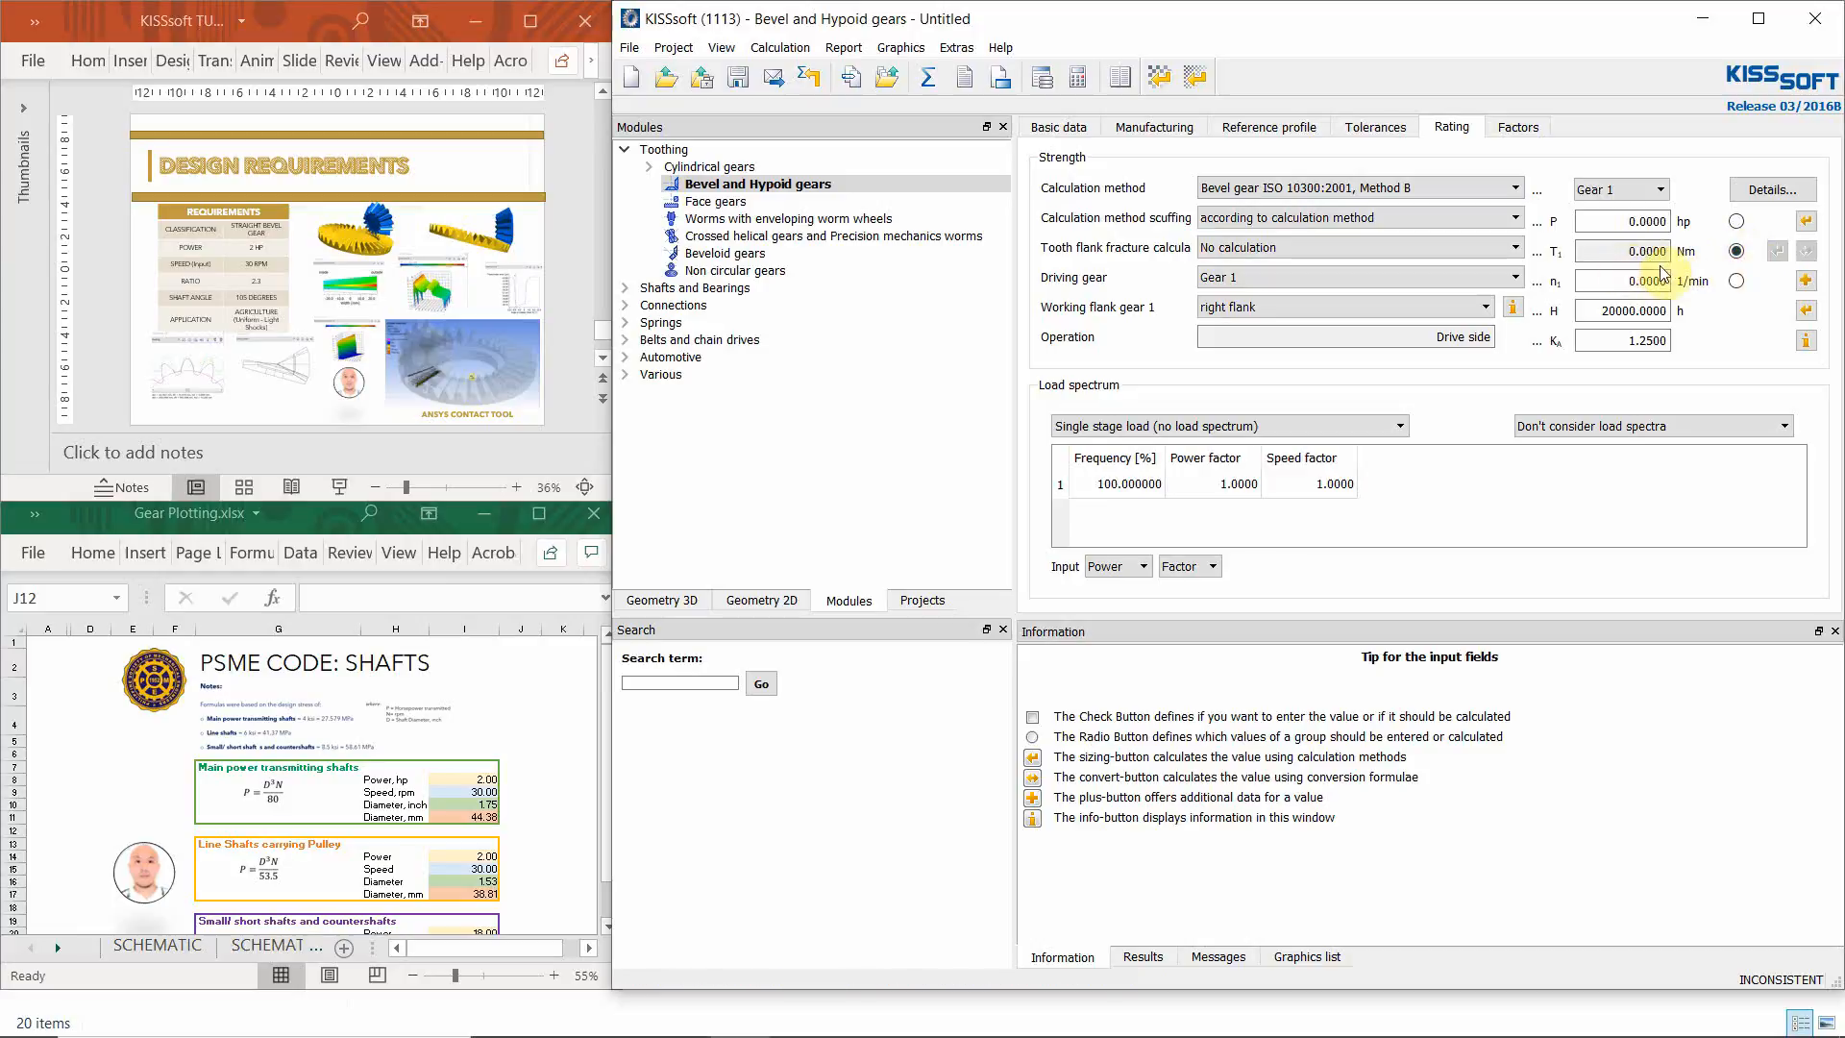
left_click(1618, 228)
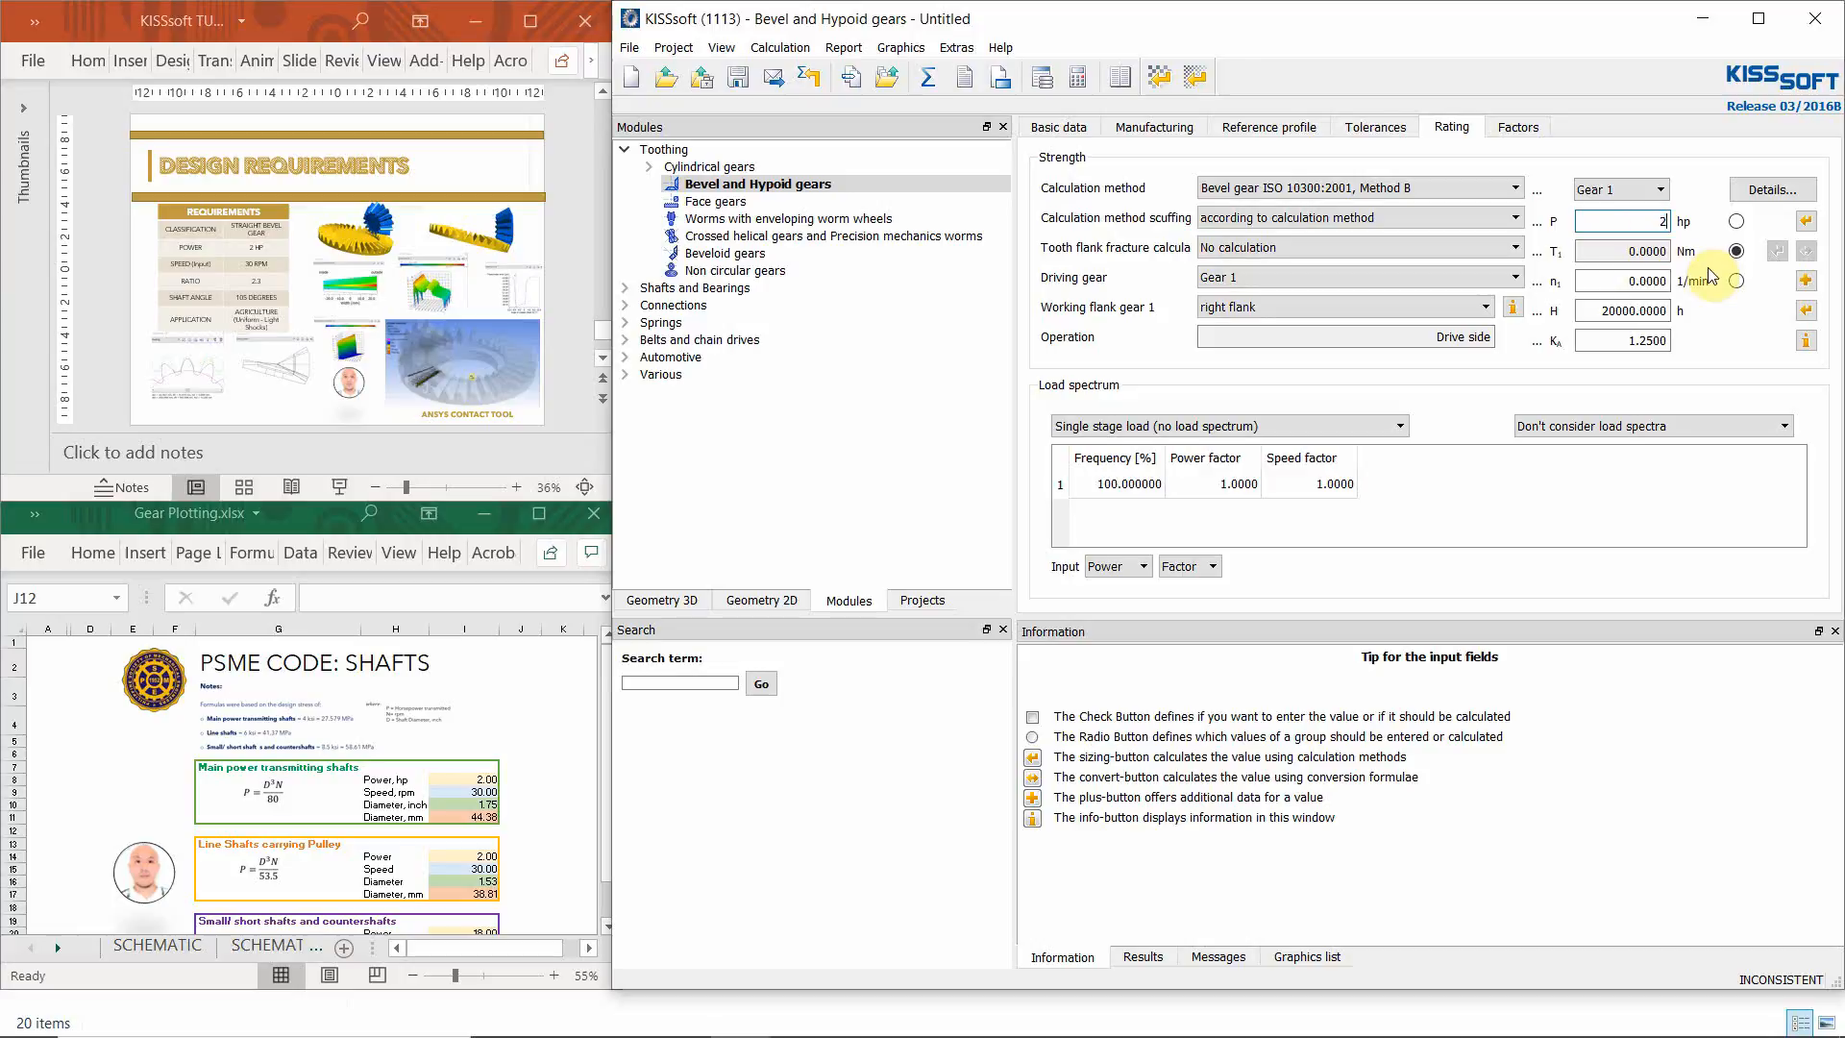
left_click(1684, 223)
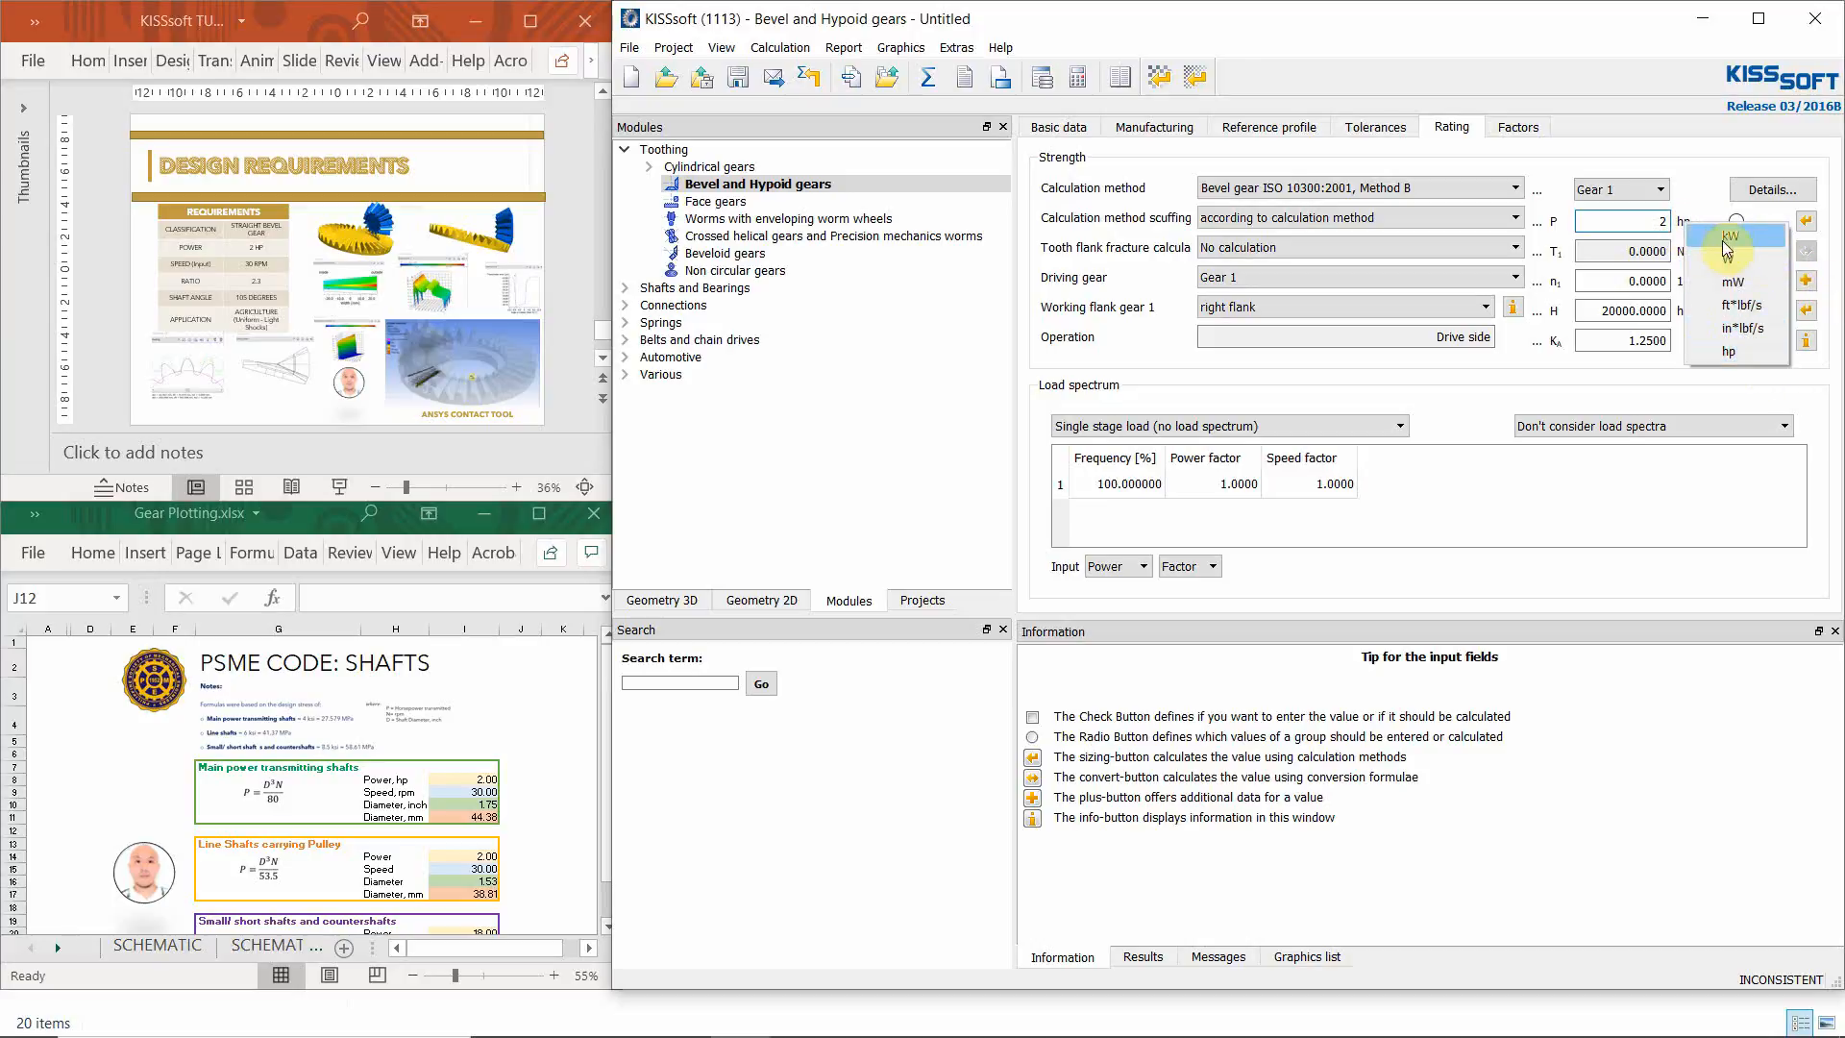
left_click(1702, 209)
left_click(1659, 280)
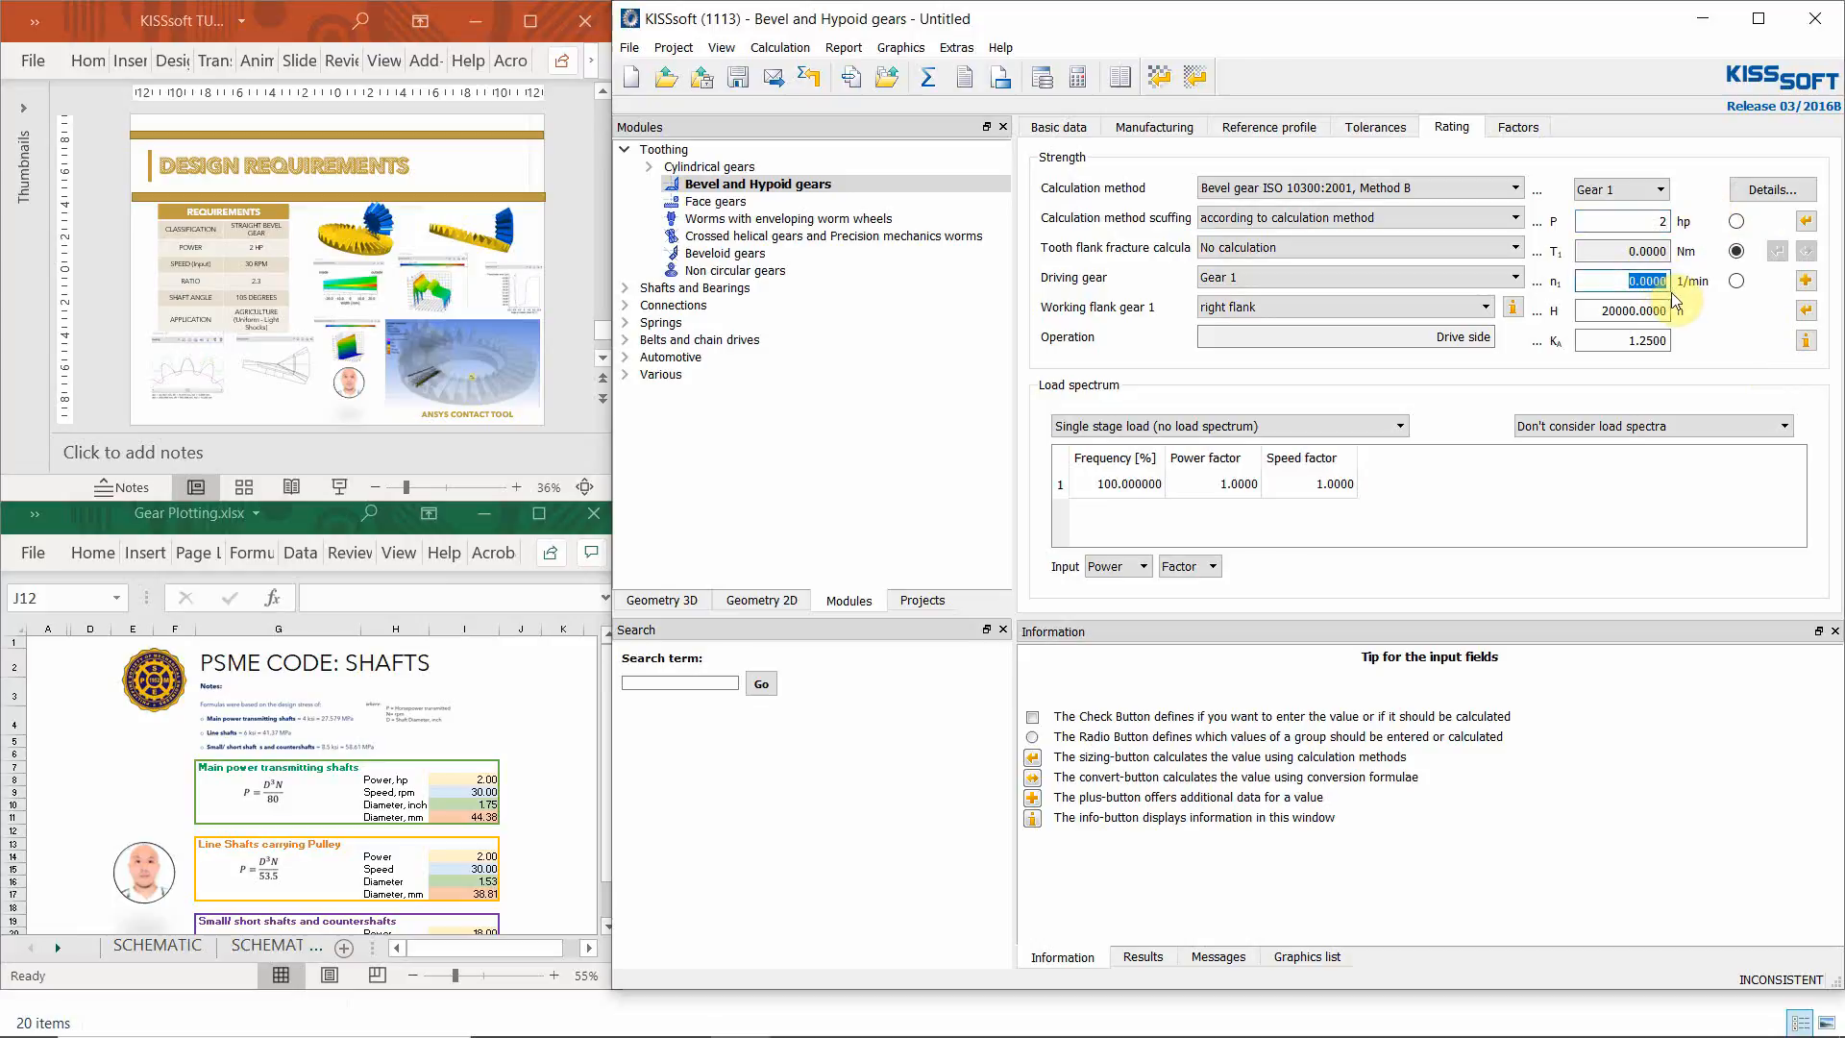
left_click(1636, 311)
type("5000")
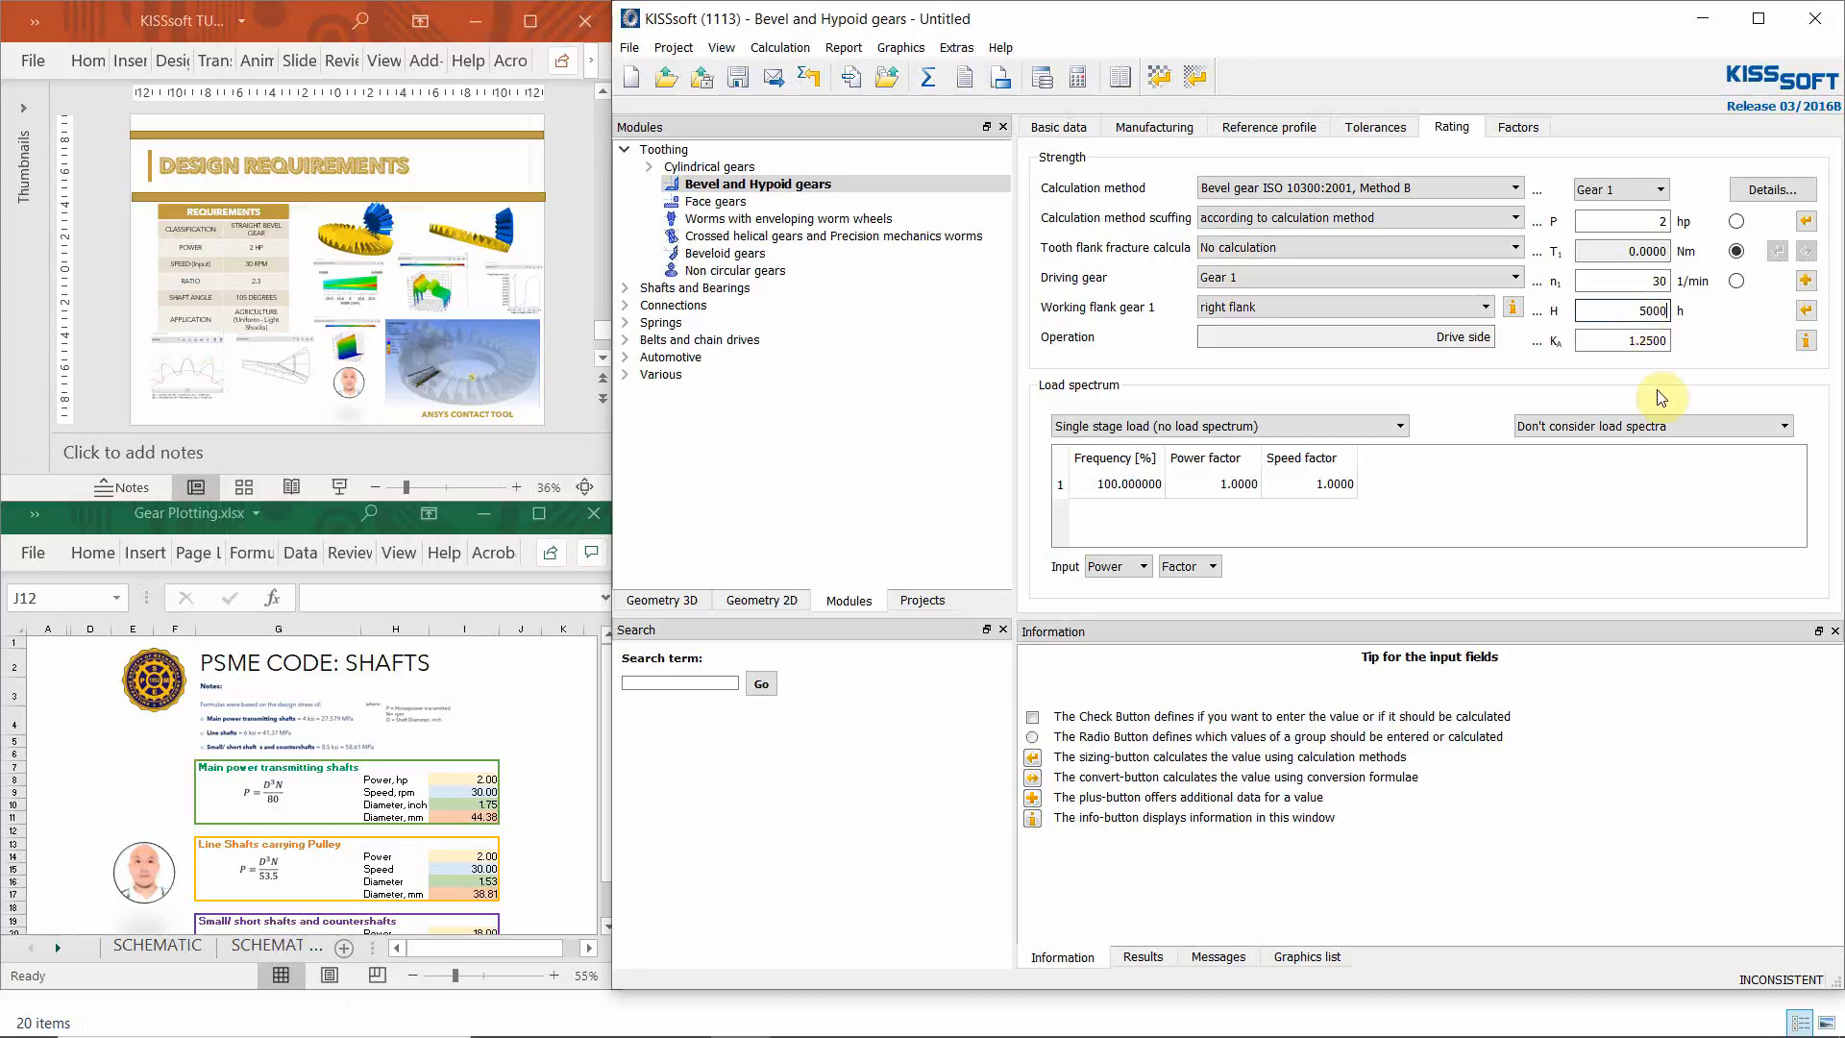
key("Tab")
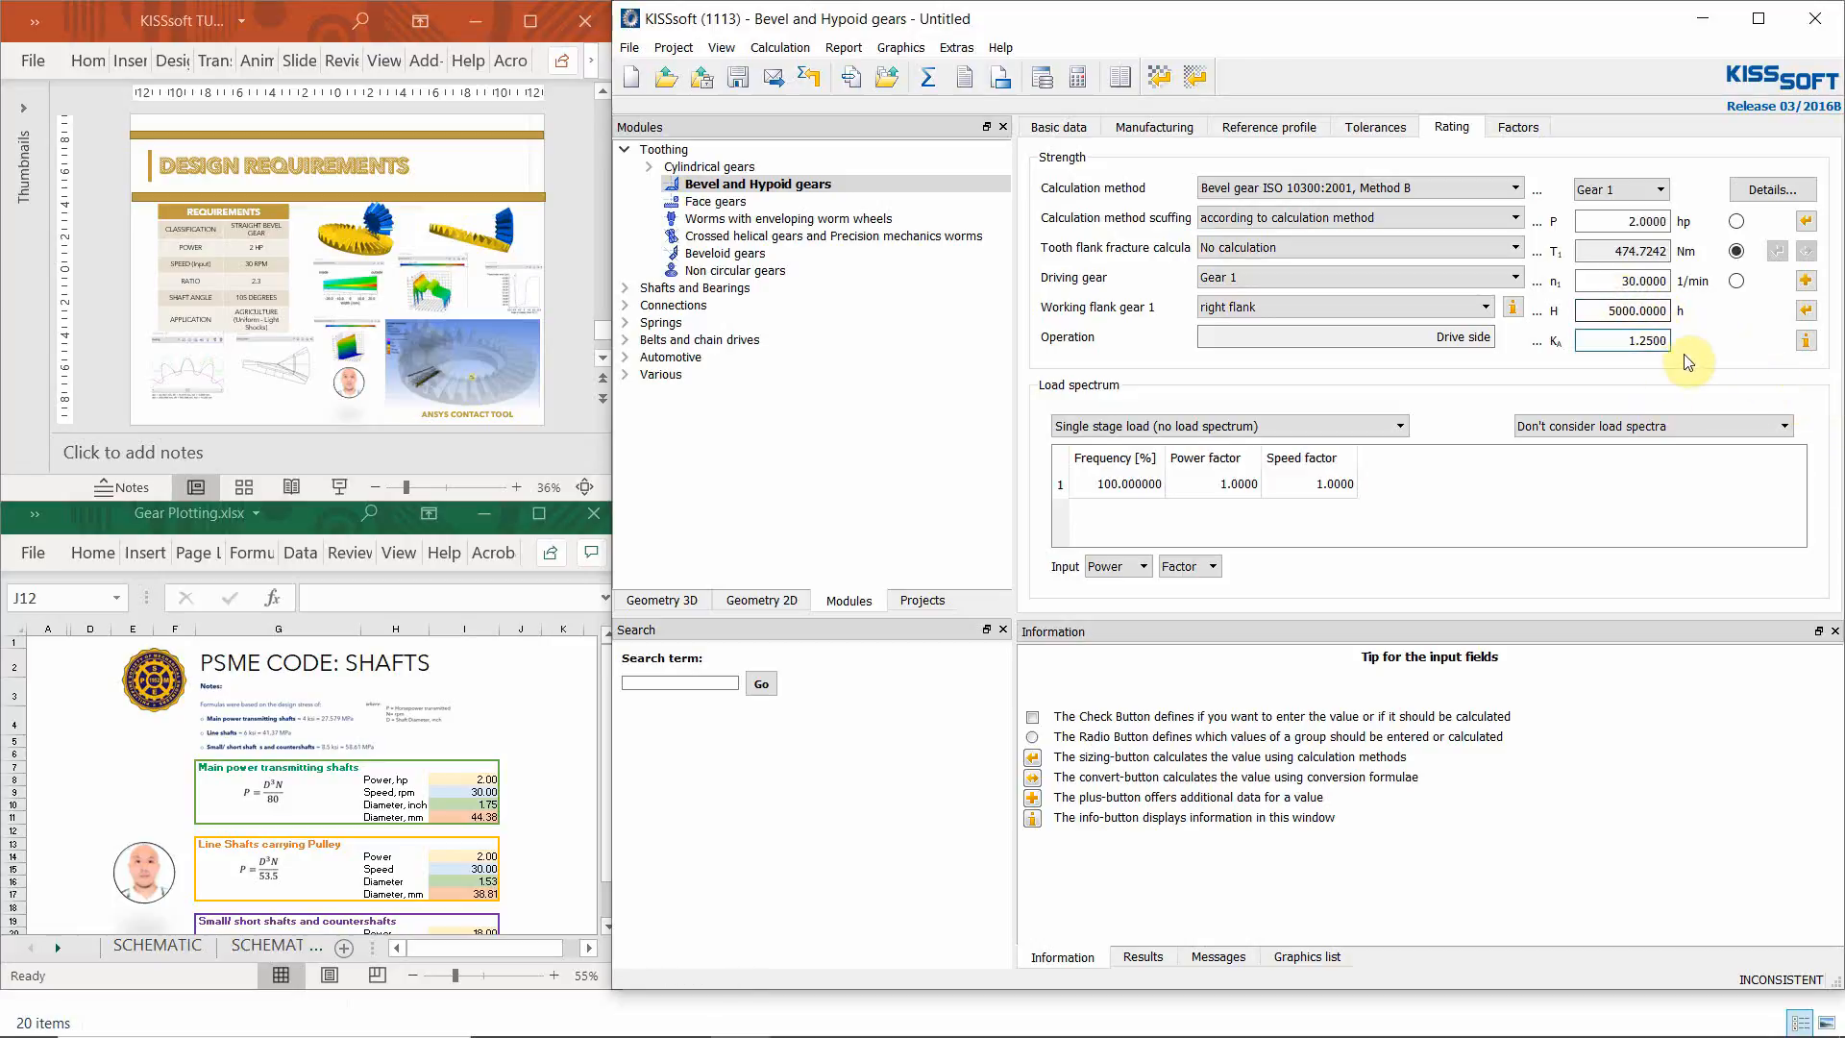
- Look up the application factor information and set the strength calculation method to Bevel gear ISO 10300:2014, Method B1
left_click(1807, 342)
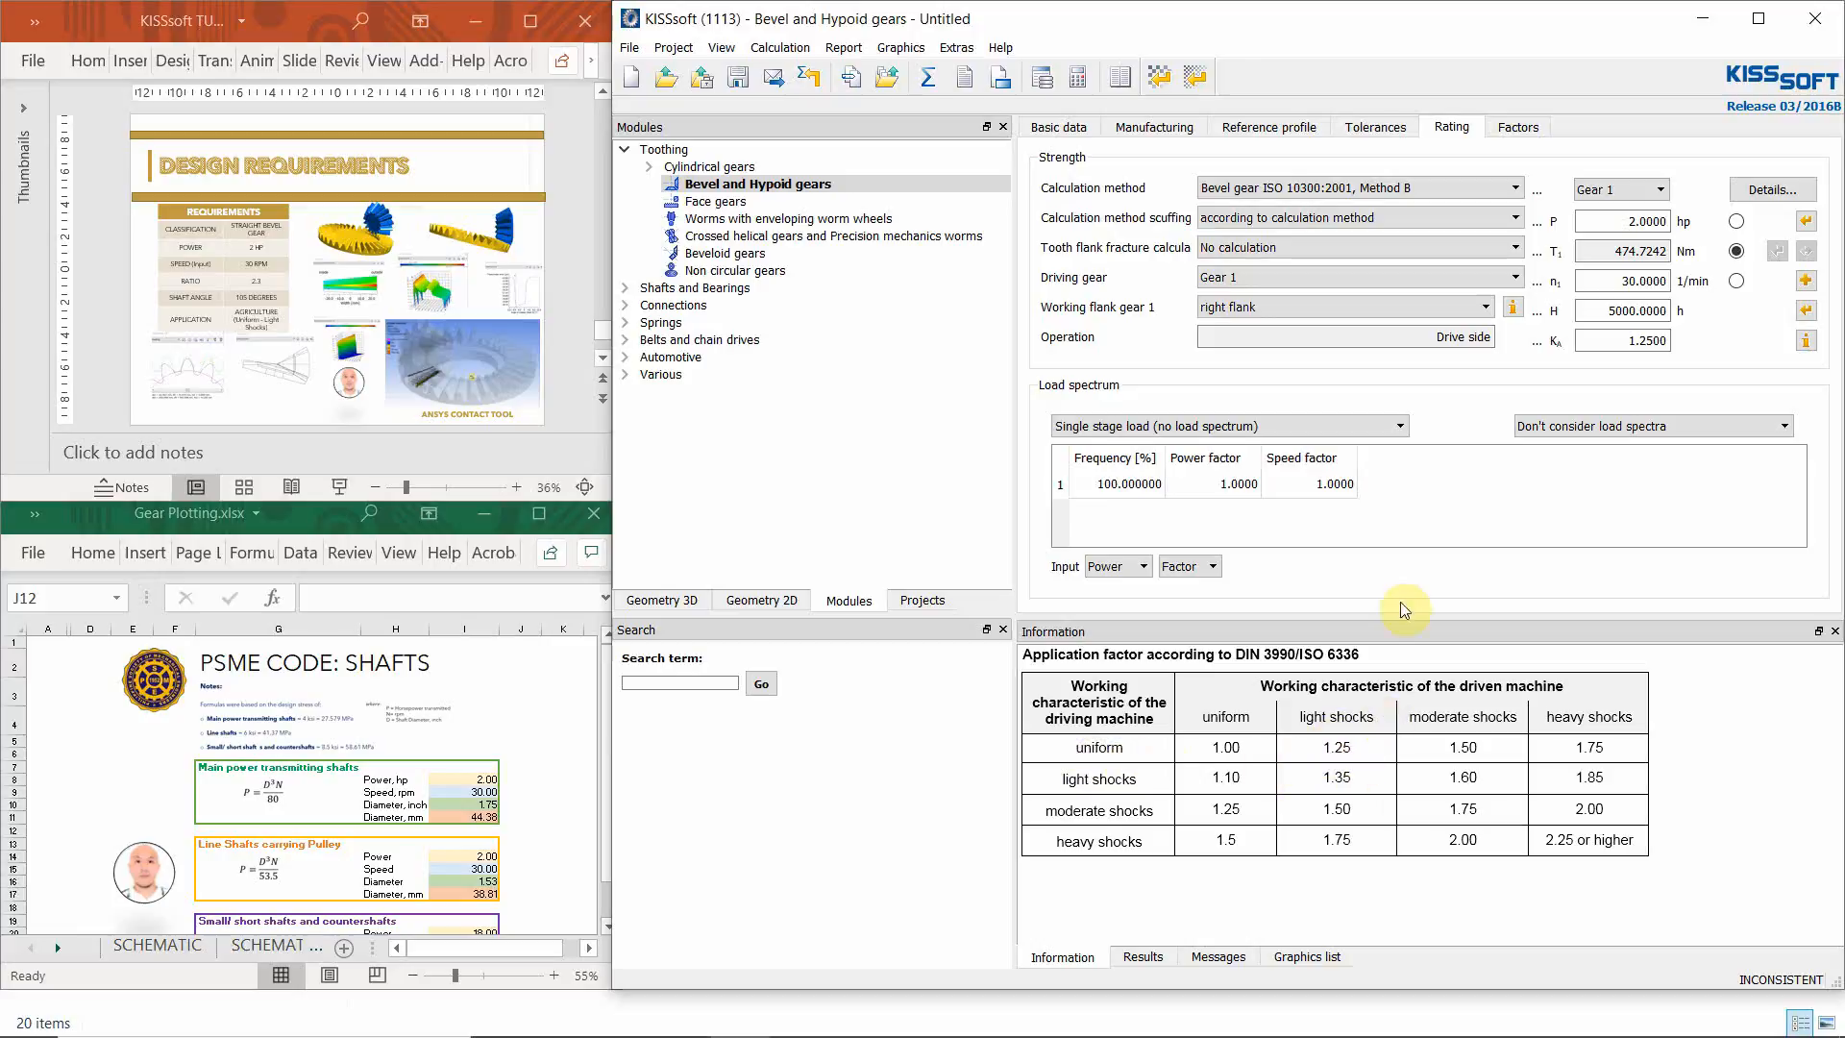
left_click(1646, 342)
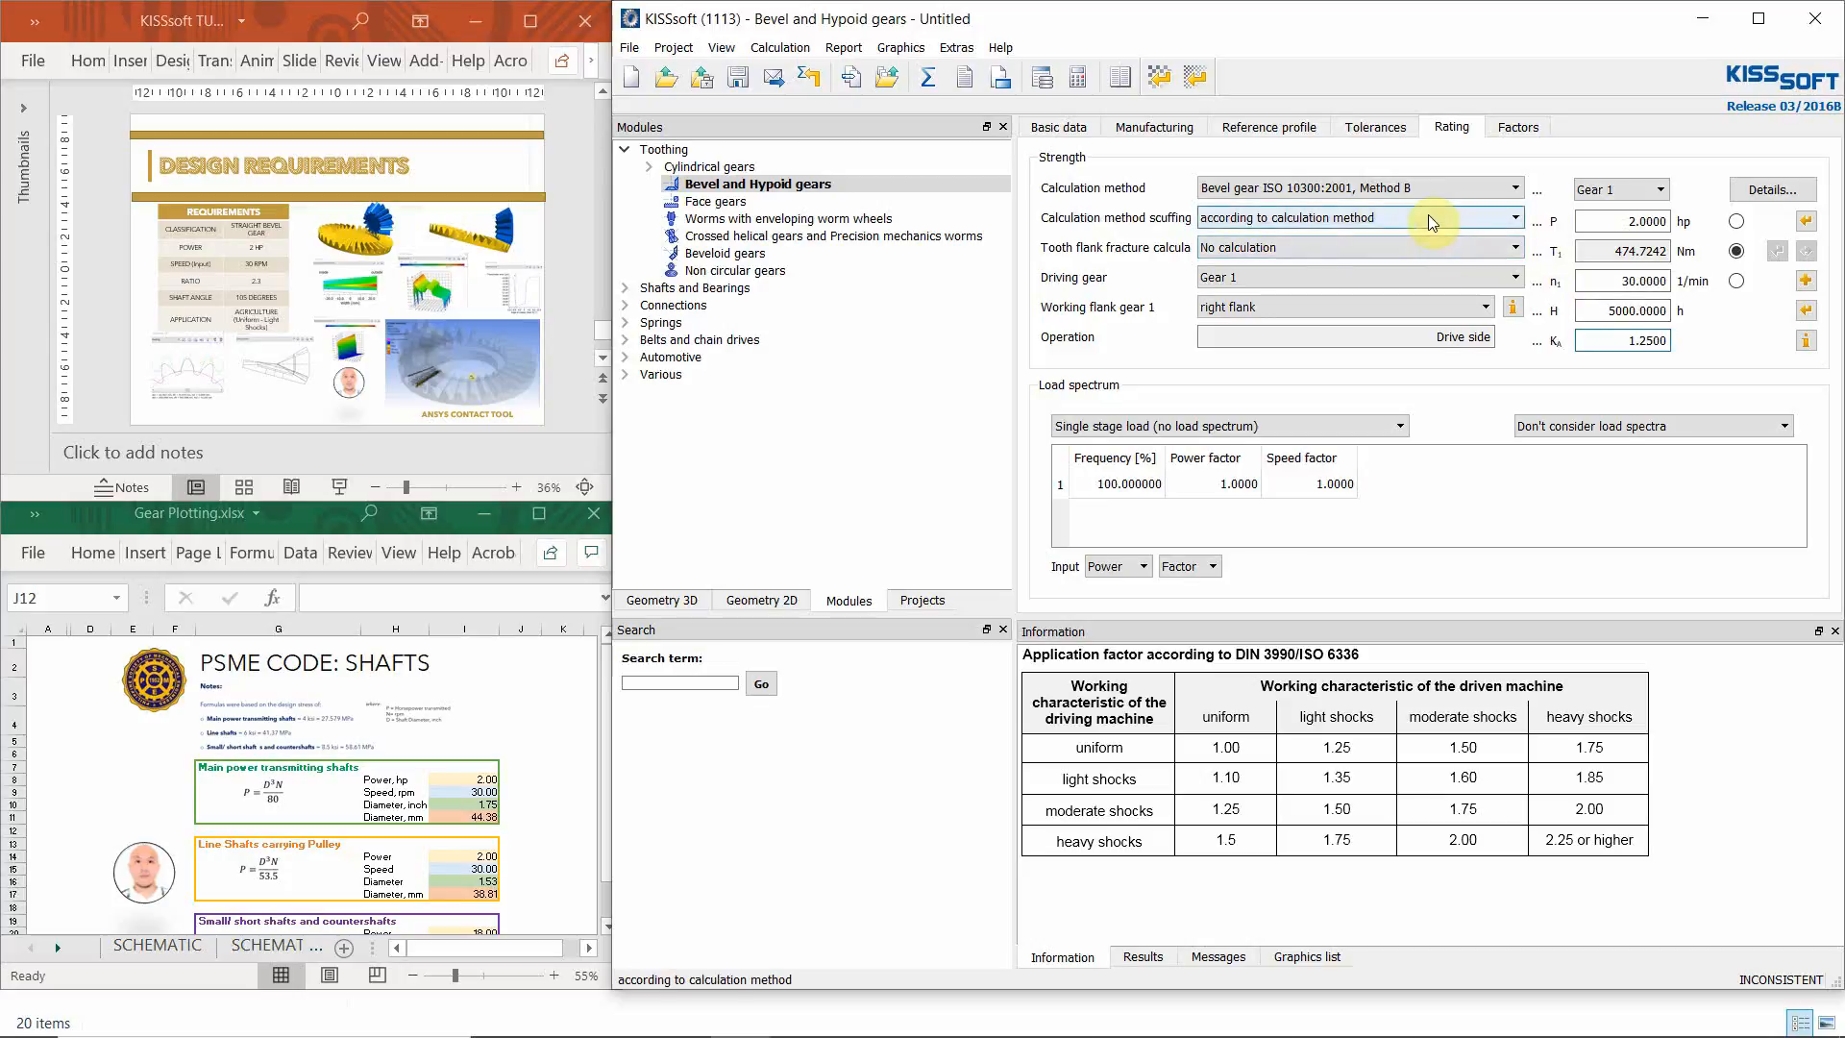
left_click(1445, 182)
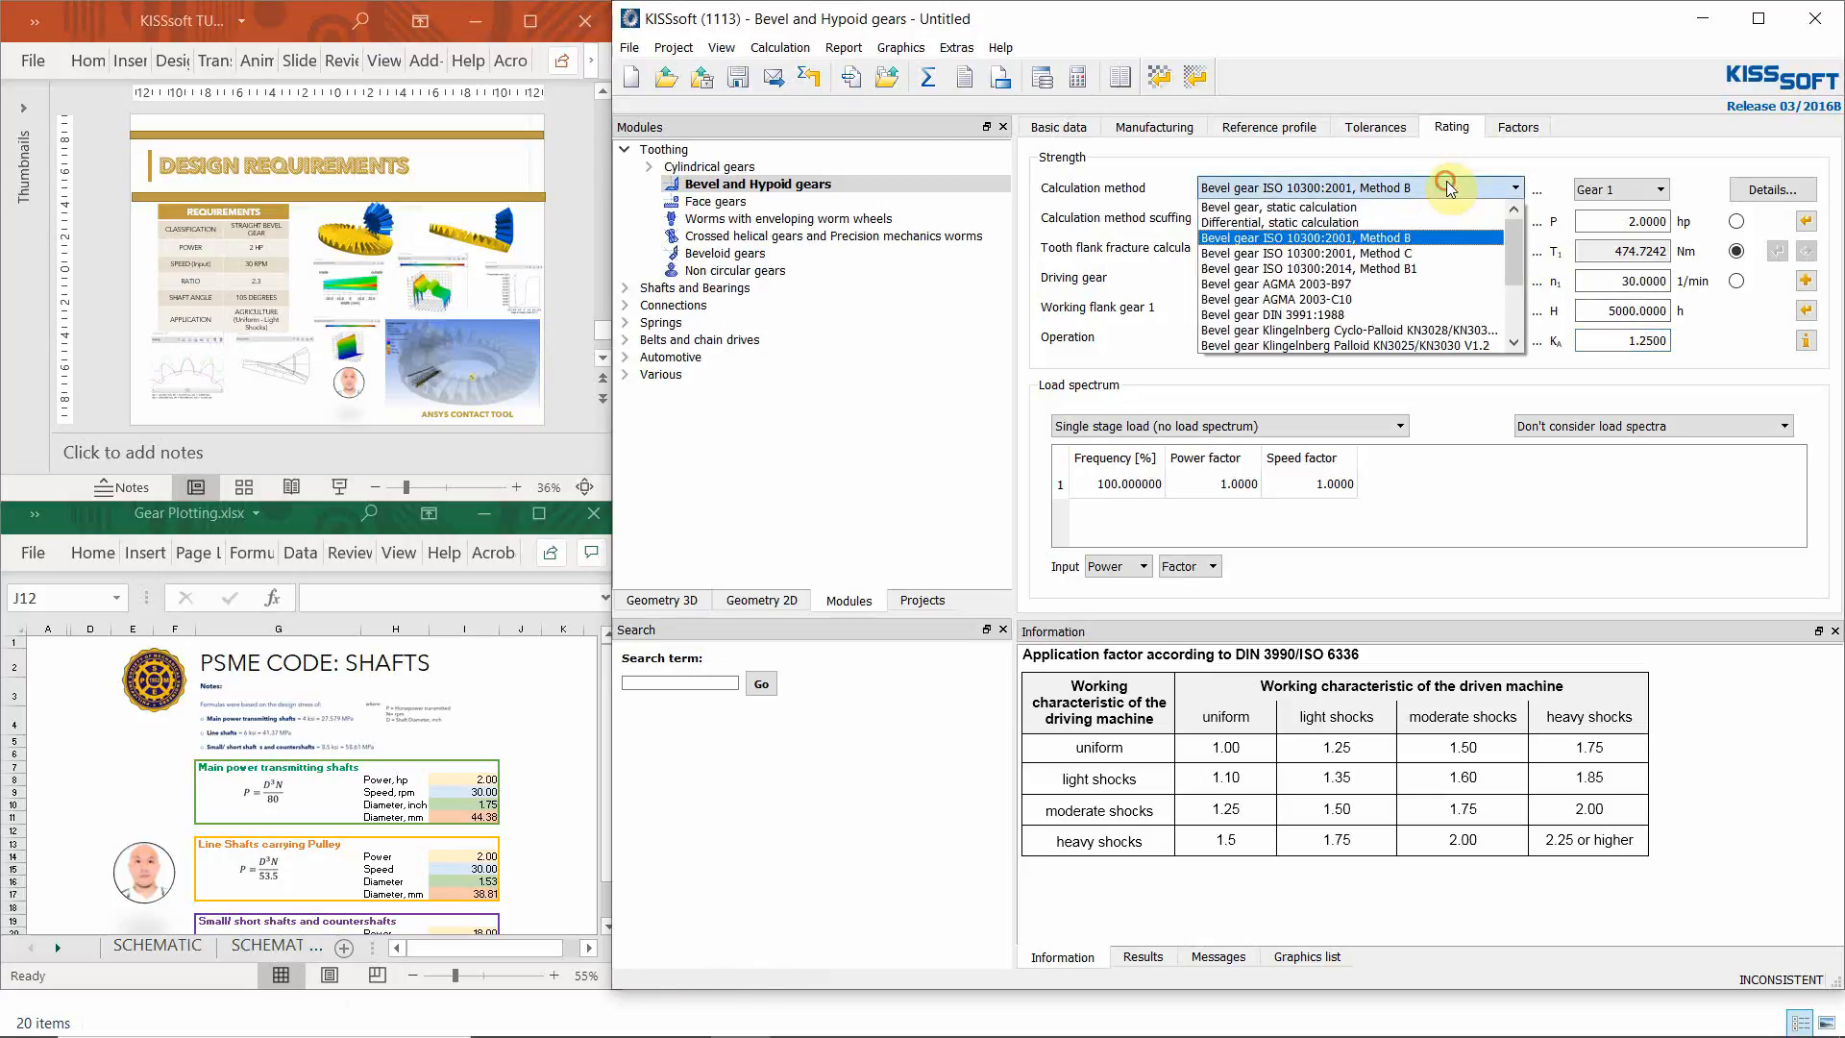
left_click(1417, 268)
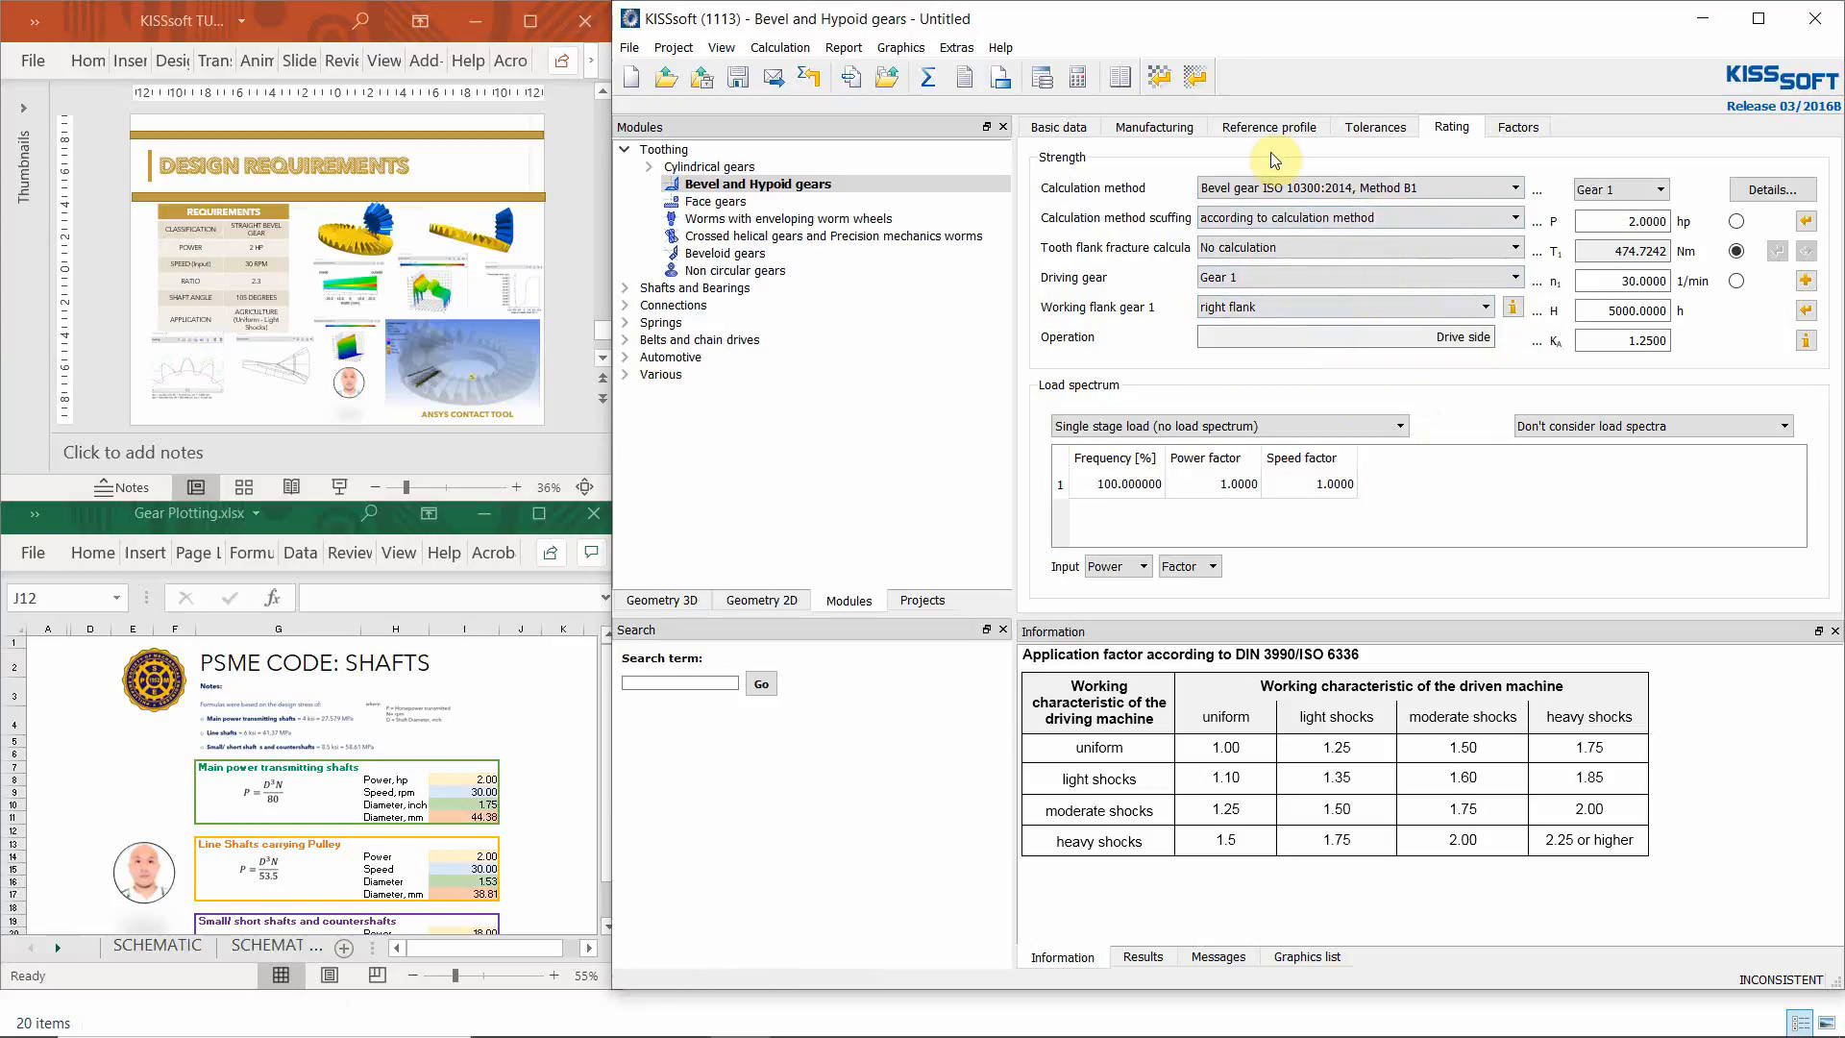
- Set the shaft angle of the bevel gear pair to 105° in the basic geometry data
left_click(1086, 131)
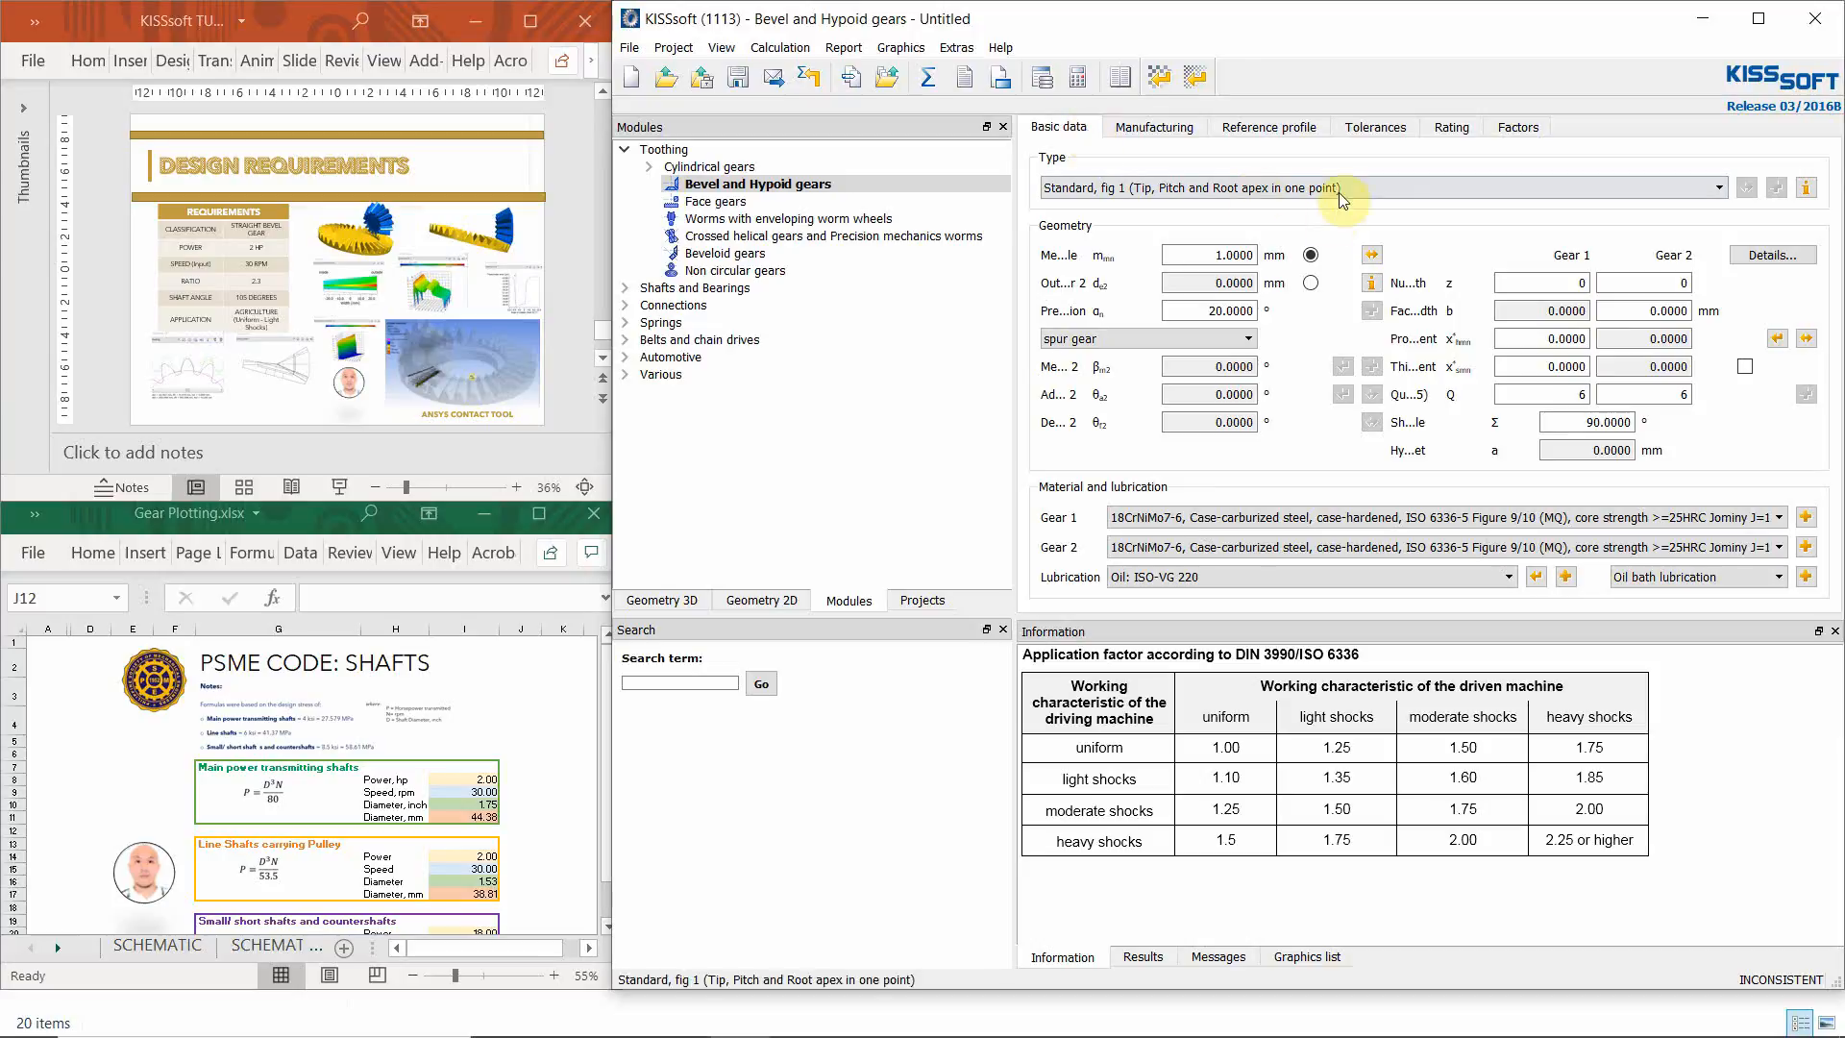
double_click(1593, 423)
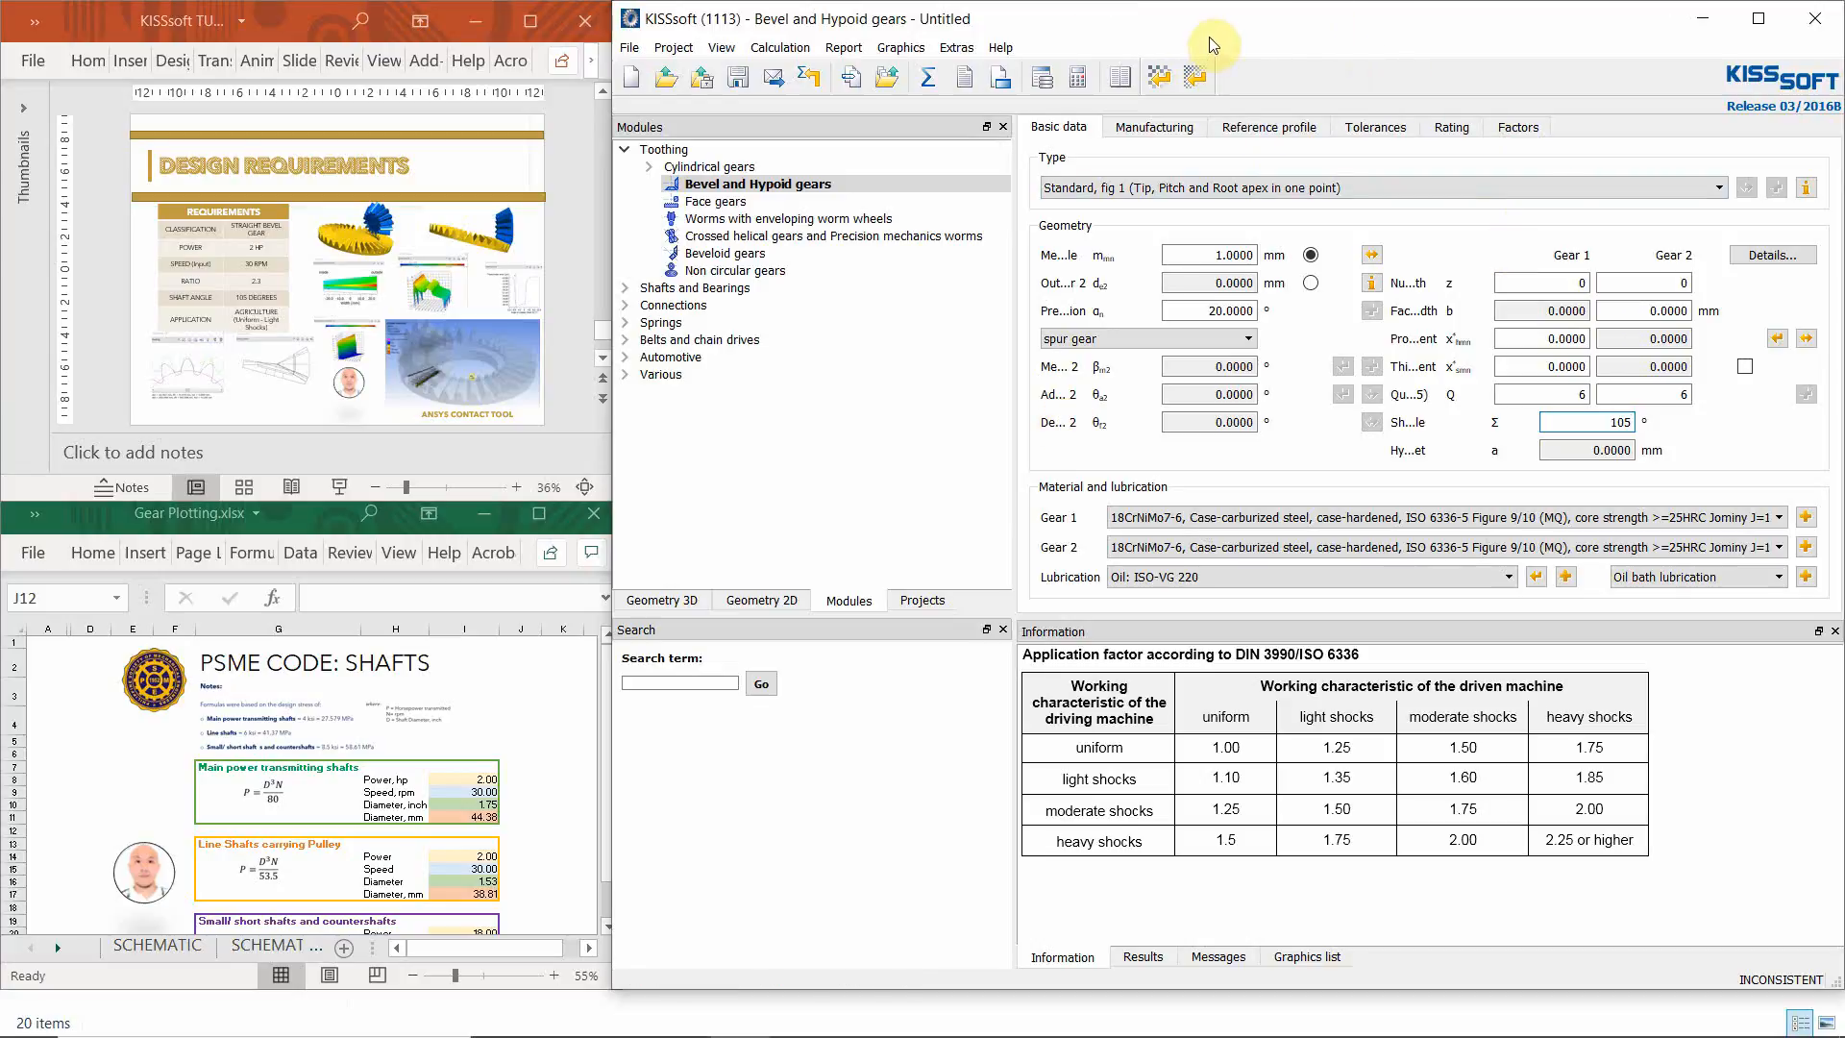
left_click(1160, 78)
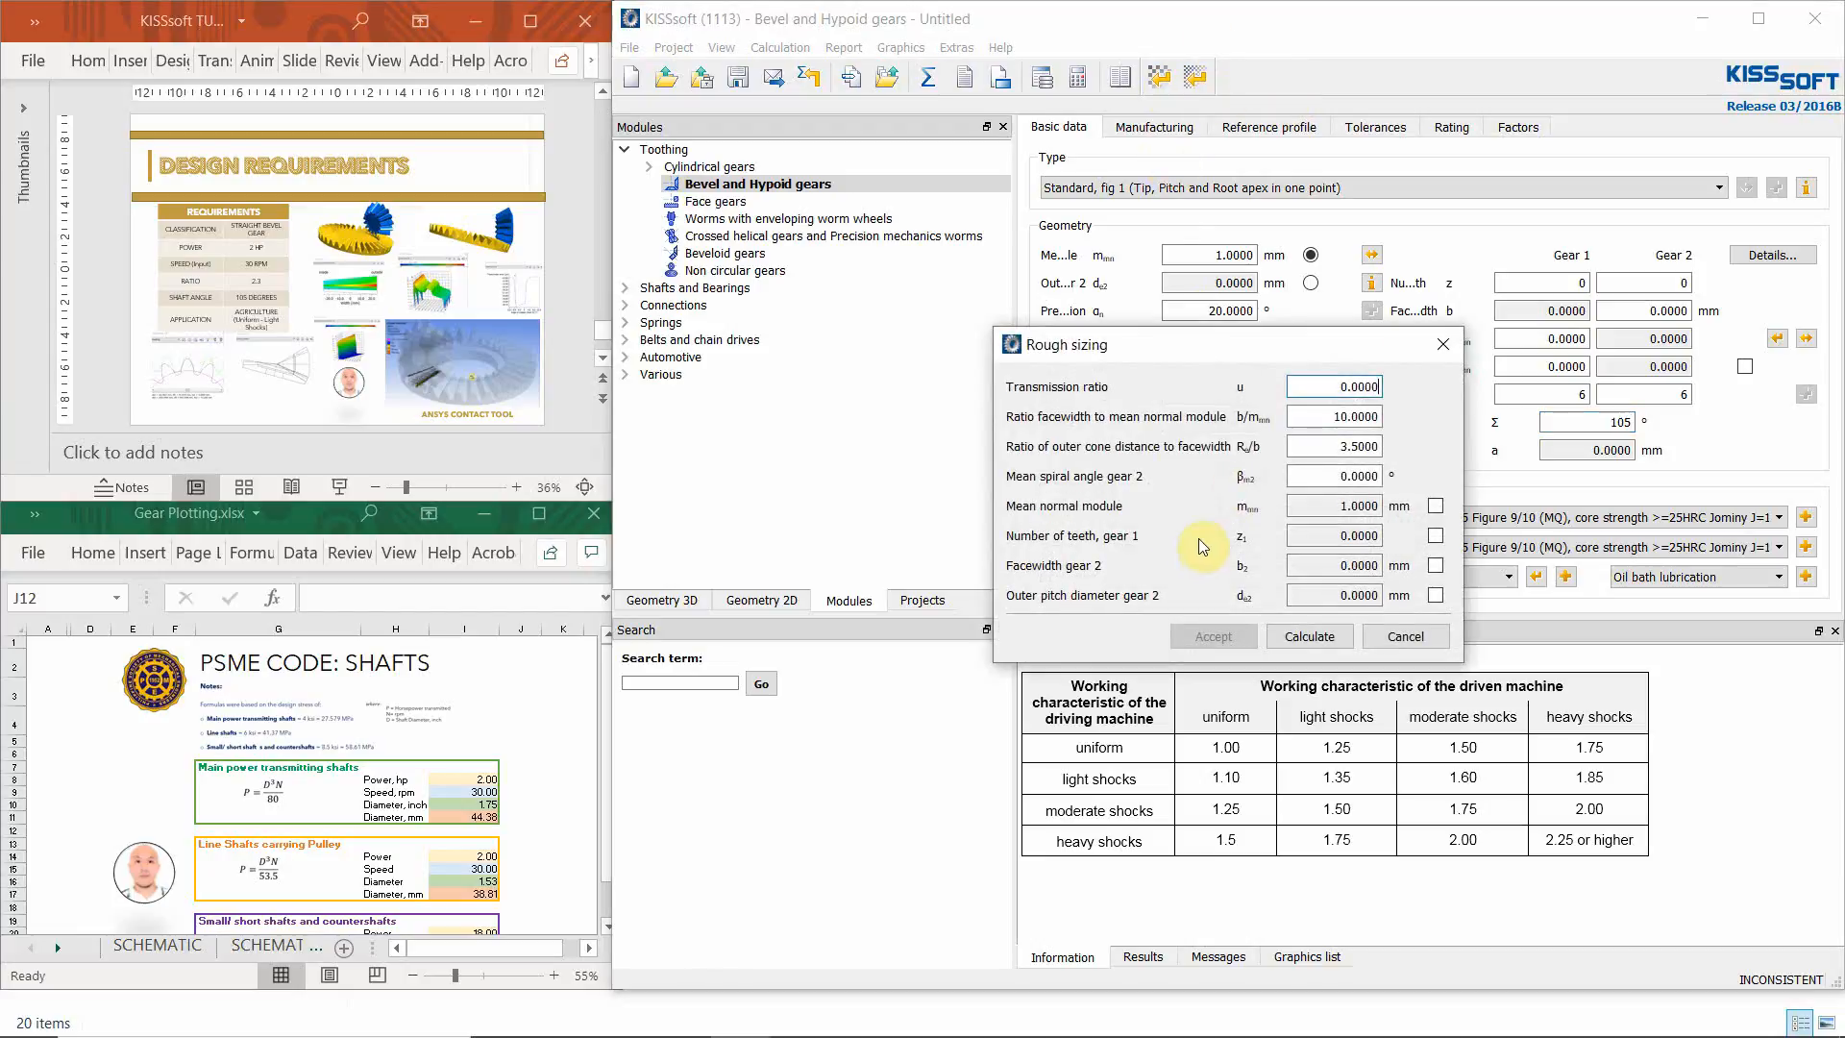
left_click_drag(1314, 479, 1374, 477)
left_click(1196, 460)
left_click_drag(1307, 482, 1383, 488)
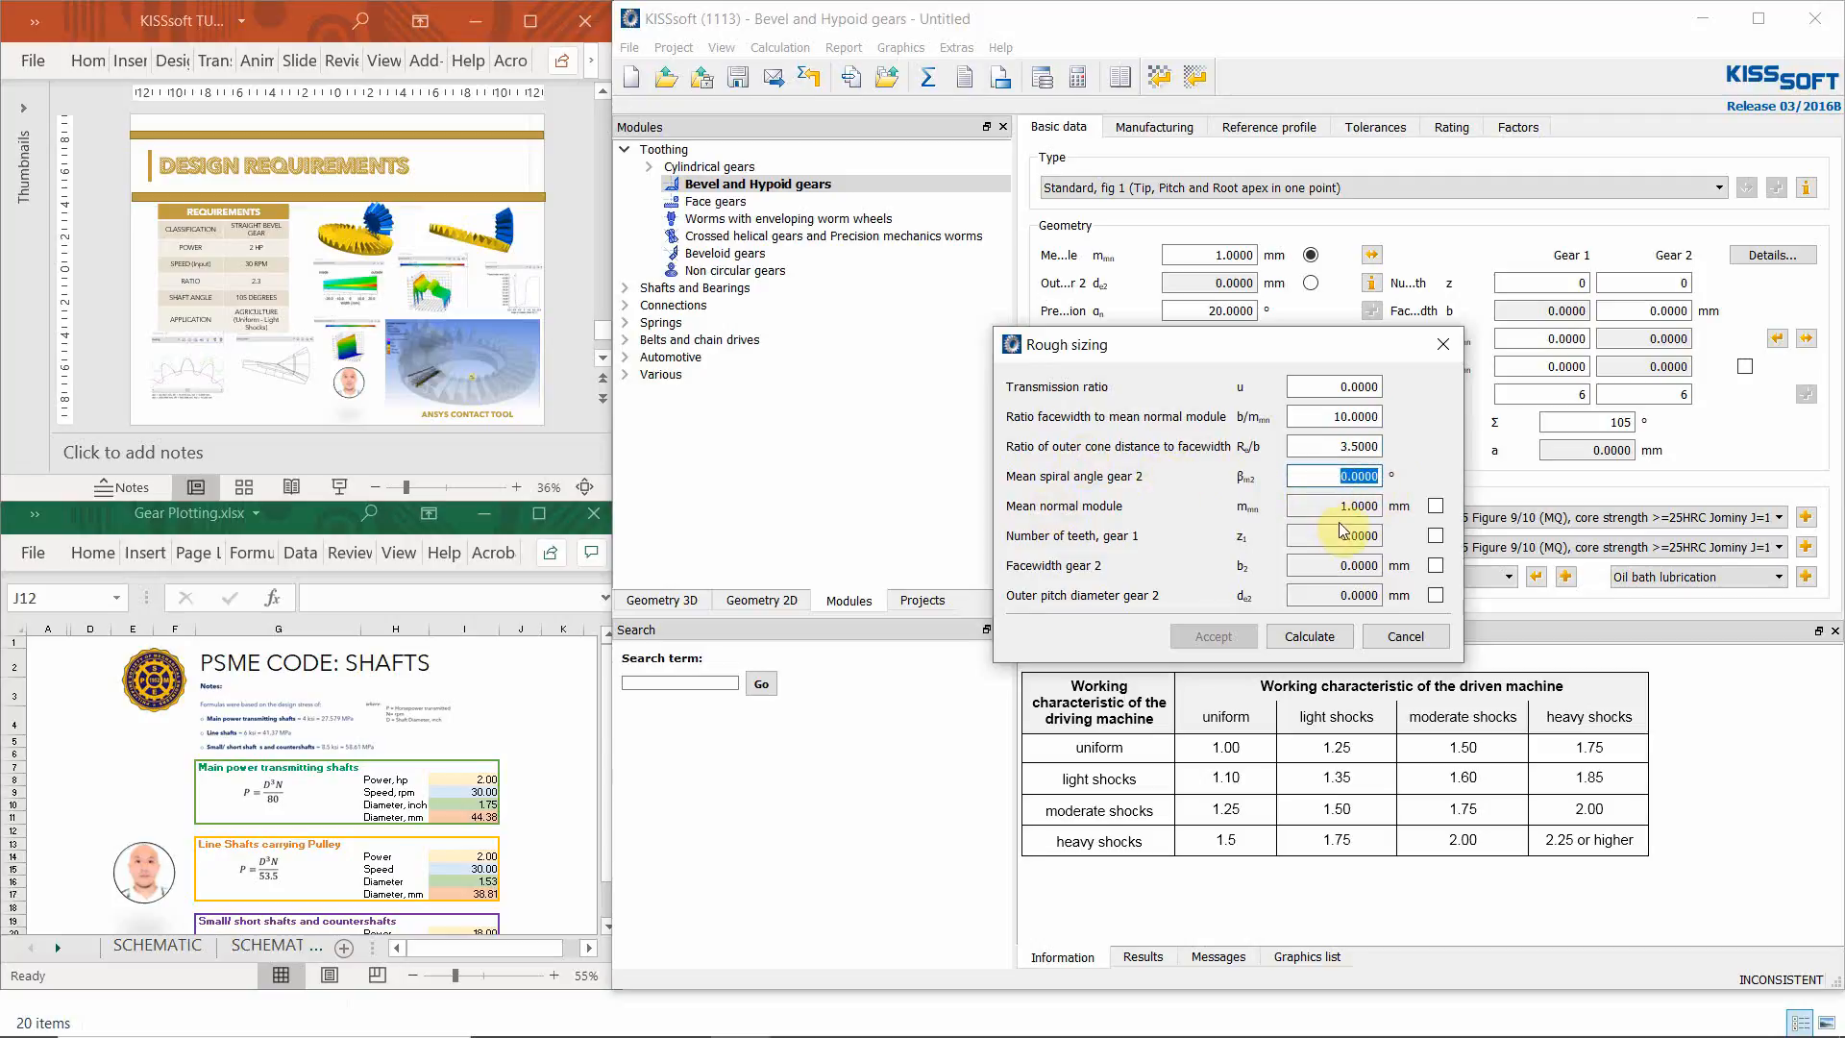
left_click(1308, 637)
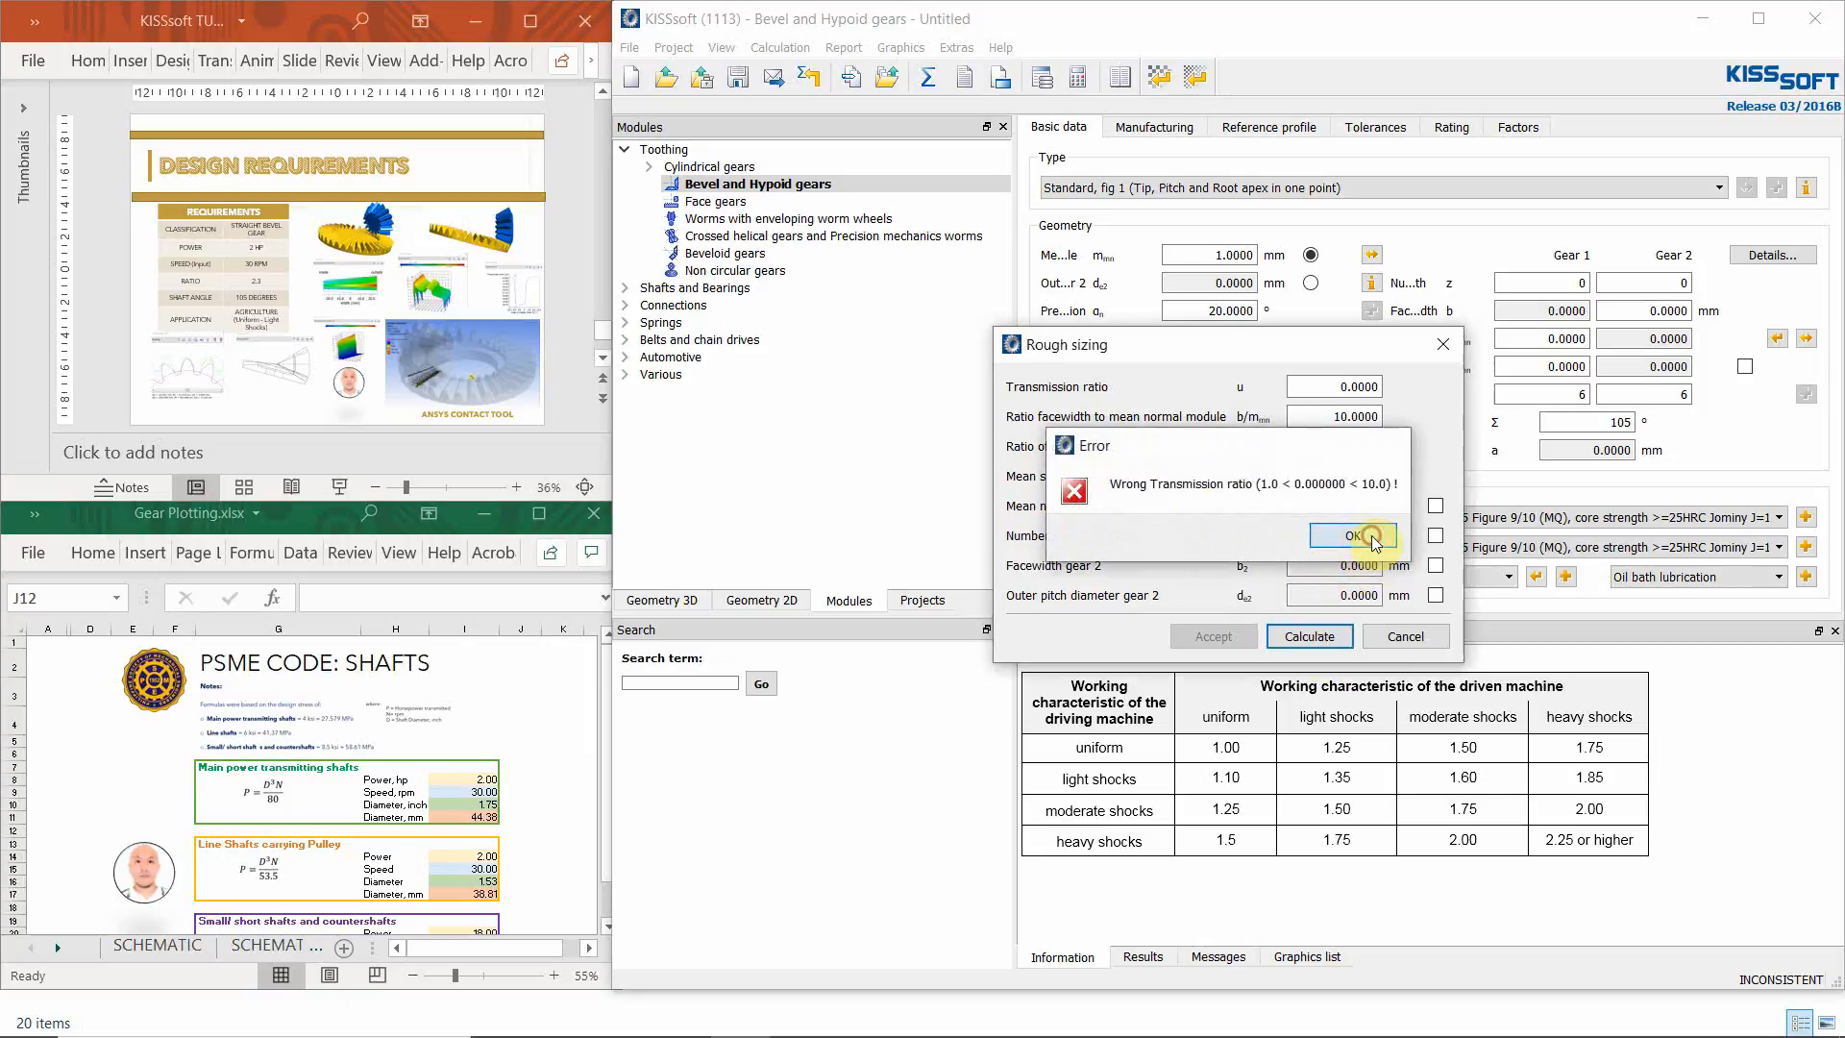
left_click(1349, 534)
left_click(1402, 637)
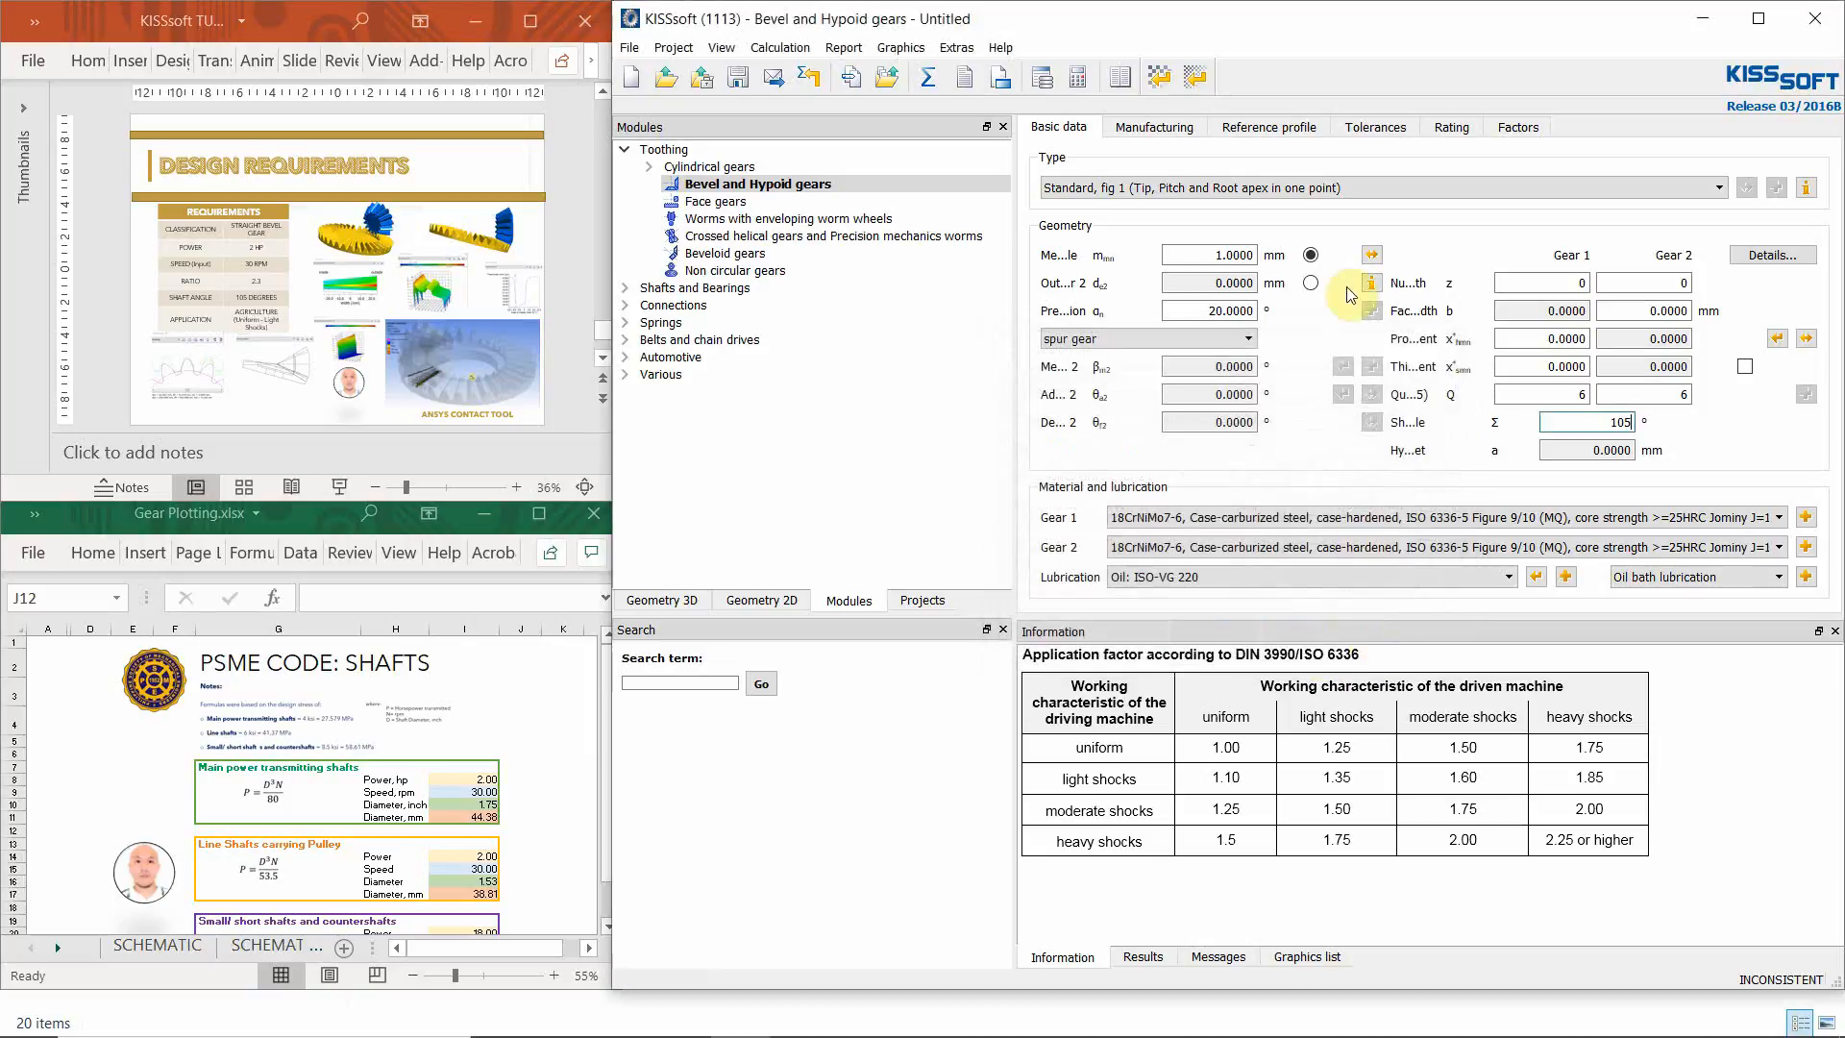
left_click(928, 77)
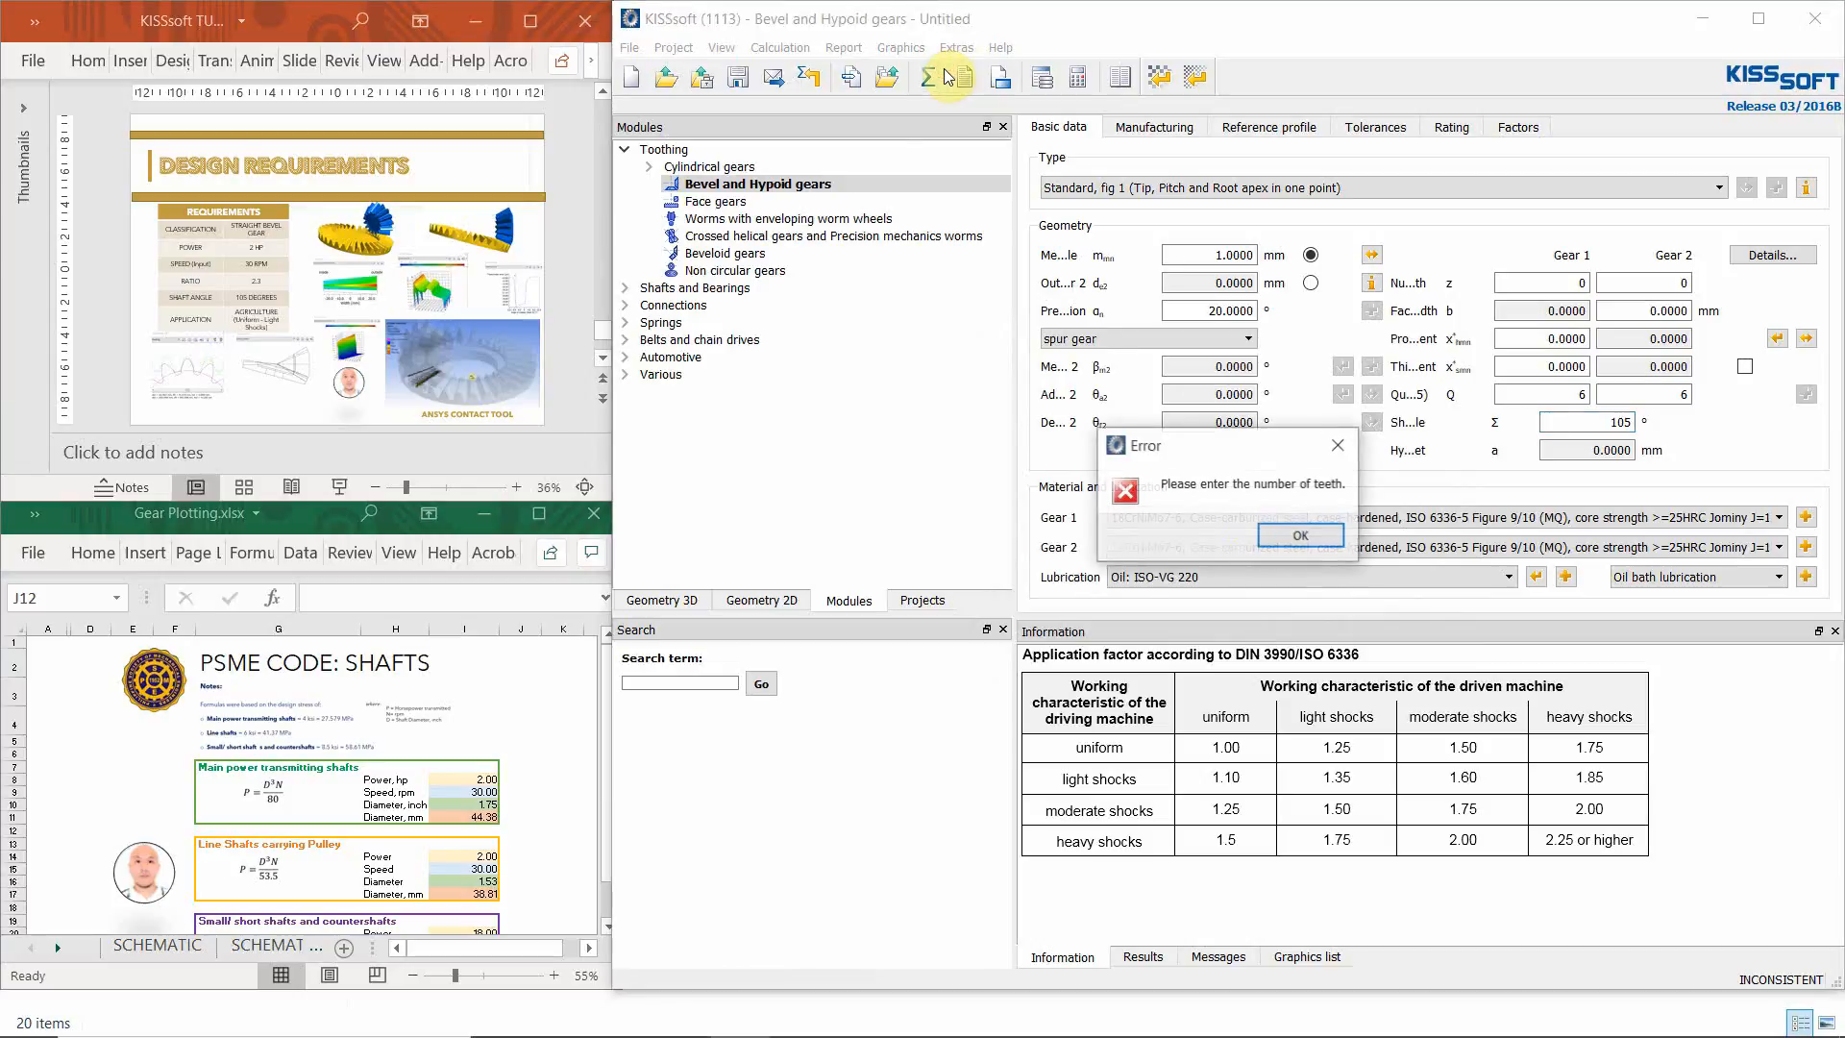
left_click(1299, 535)
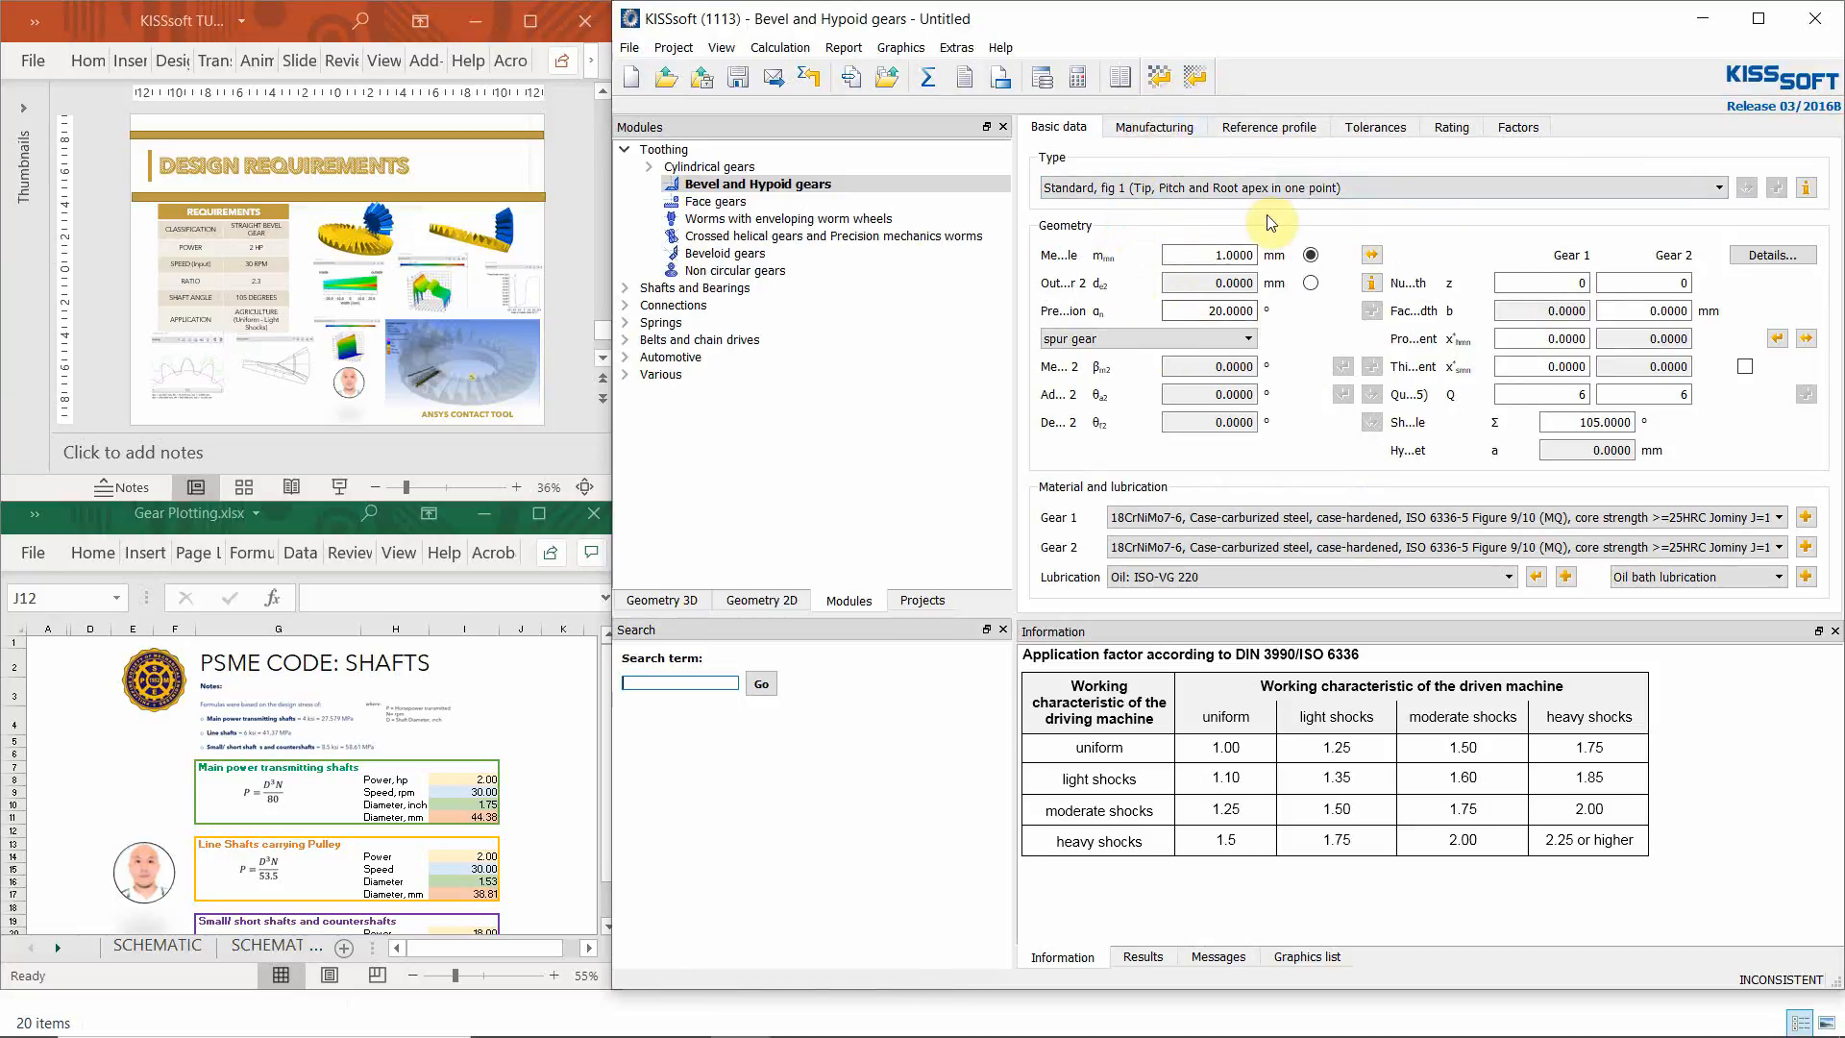
- Start a fine sizing with a nominal ratio of 2.3 and a maximum of 500 solutions, widening the dialog to show full labels
left_click(1198, 78)
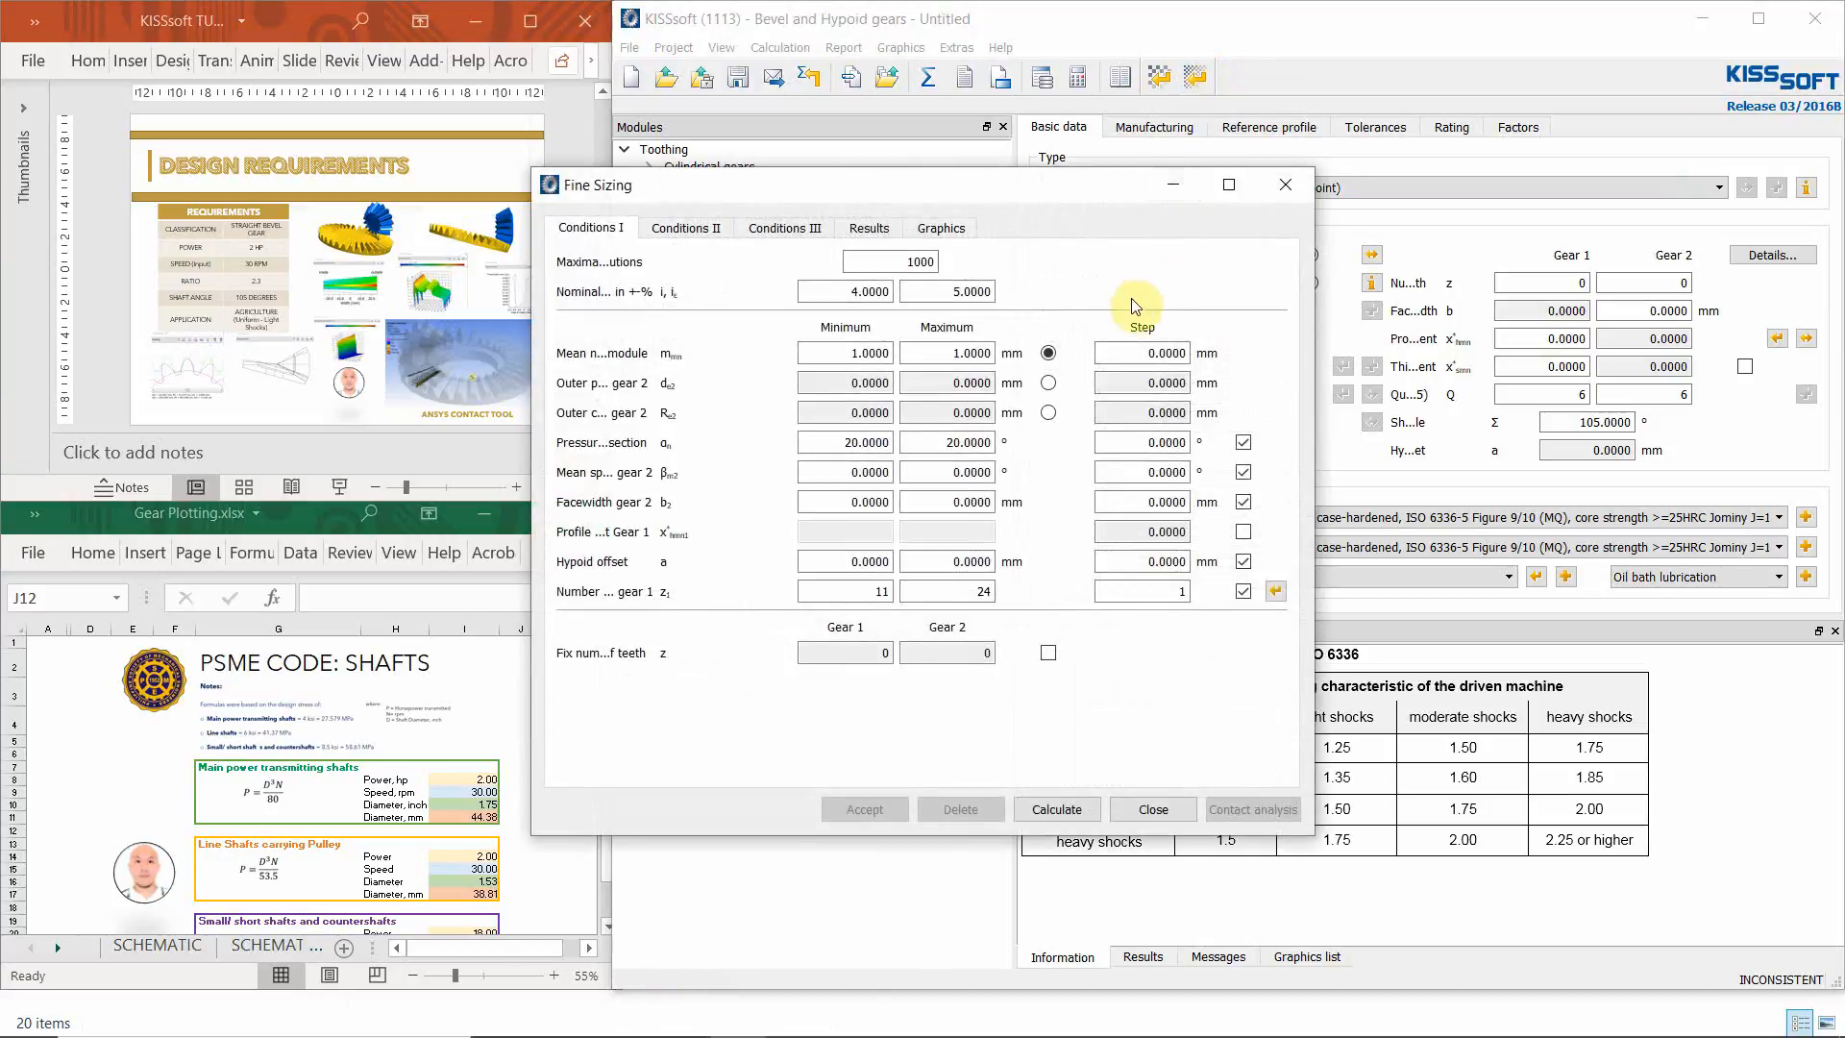
double_click(857, 298)
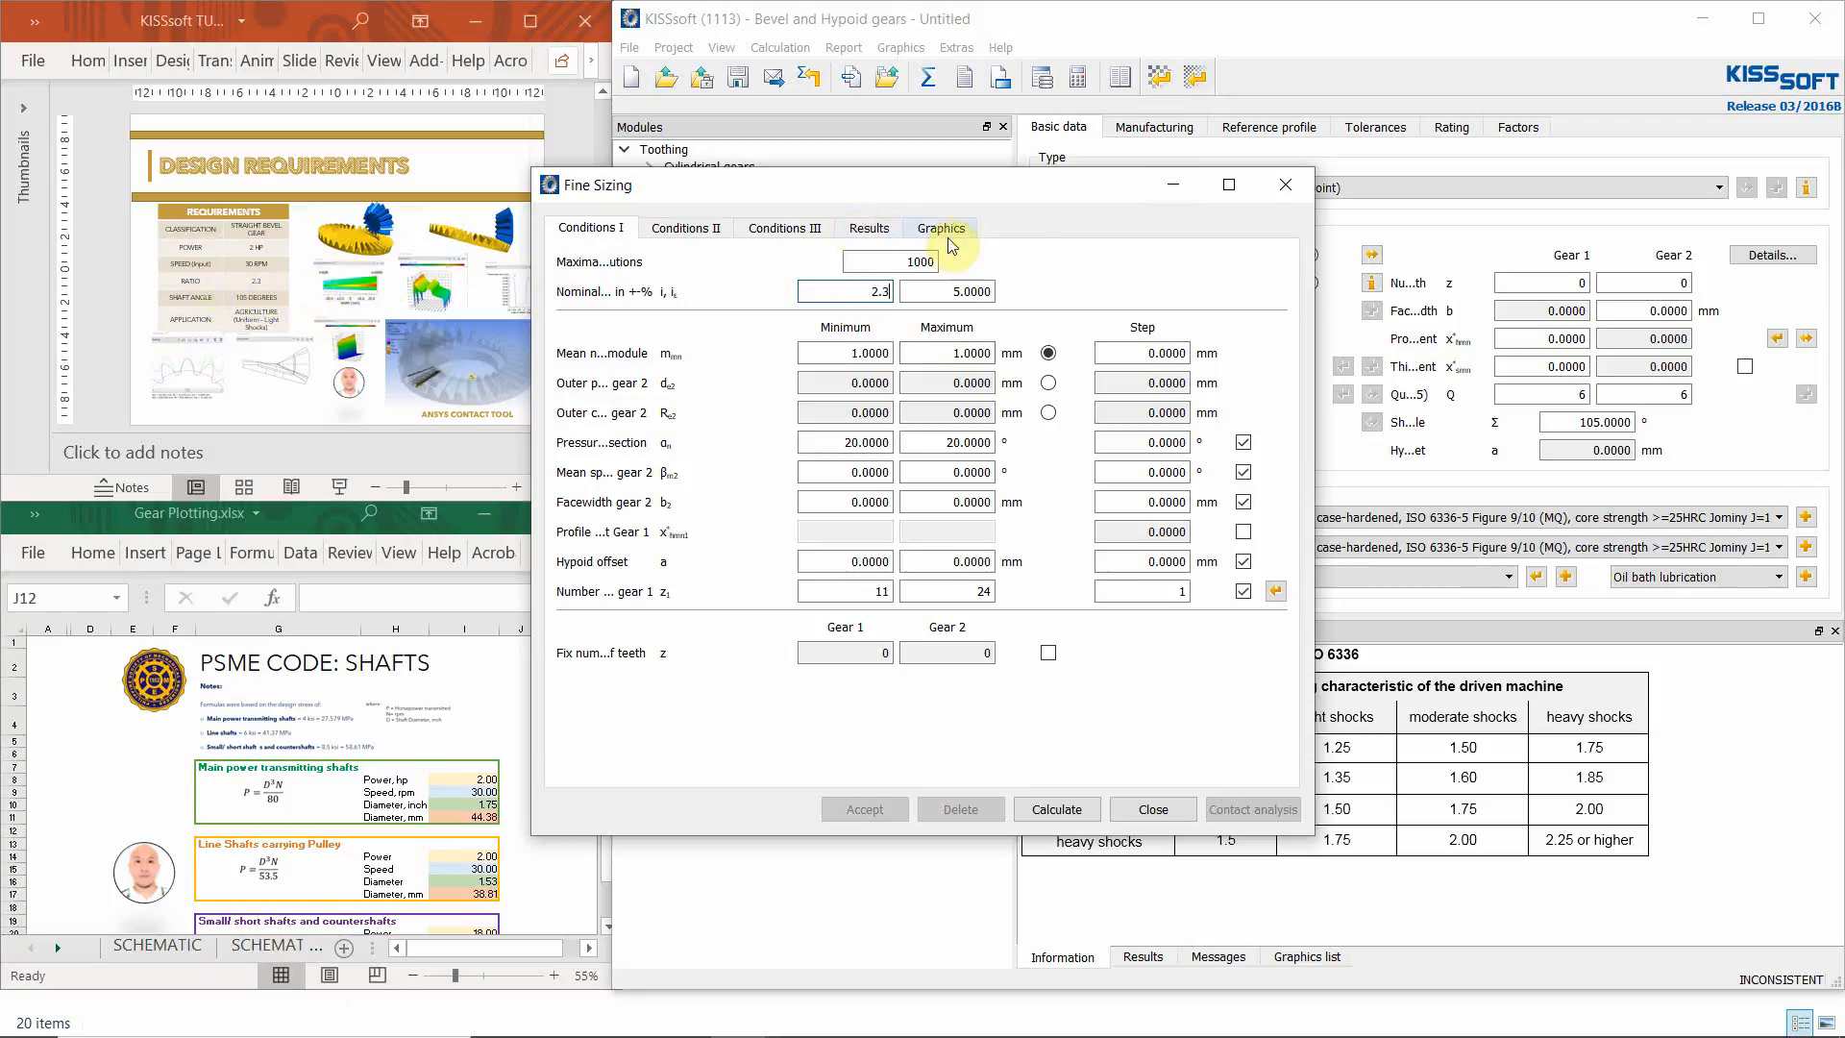
left_click_drag(1314, 249, 1750, 249)
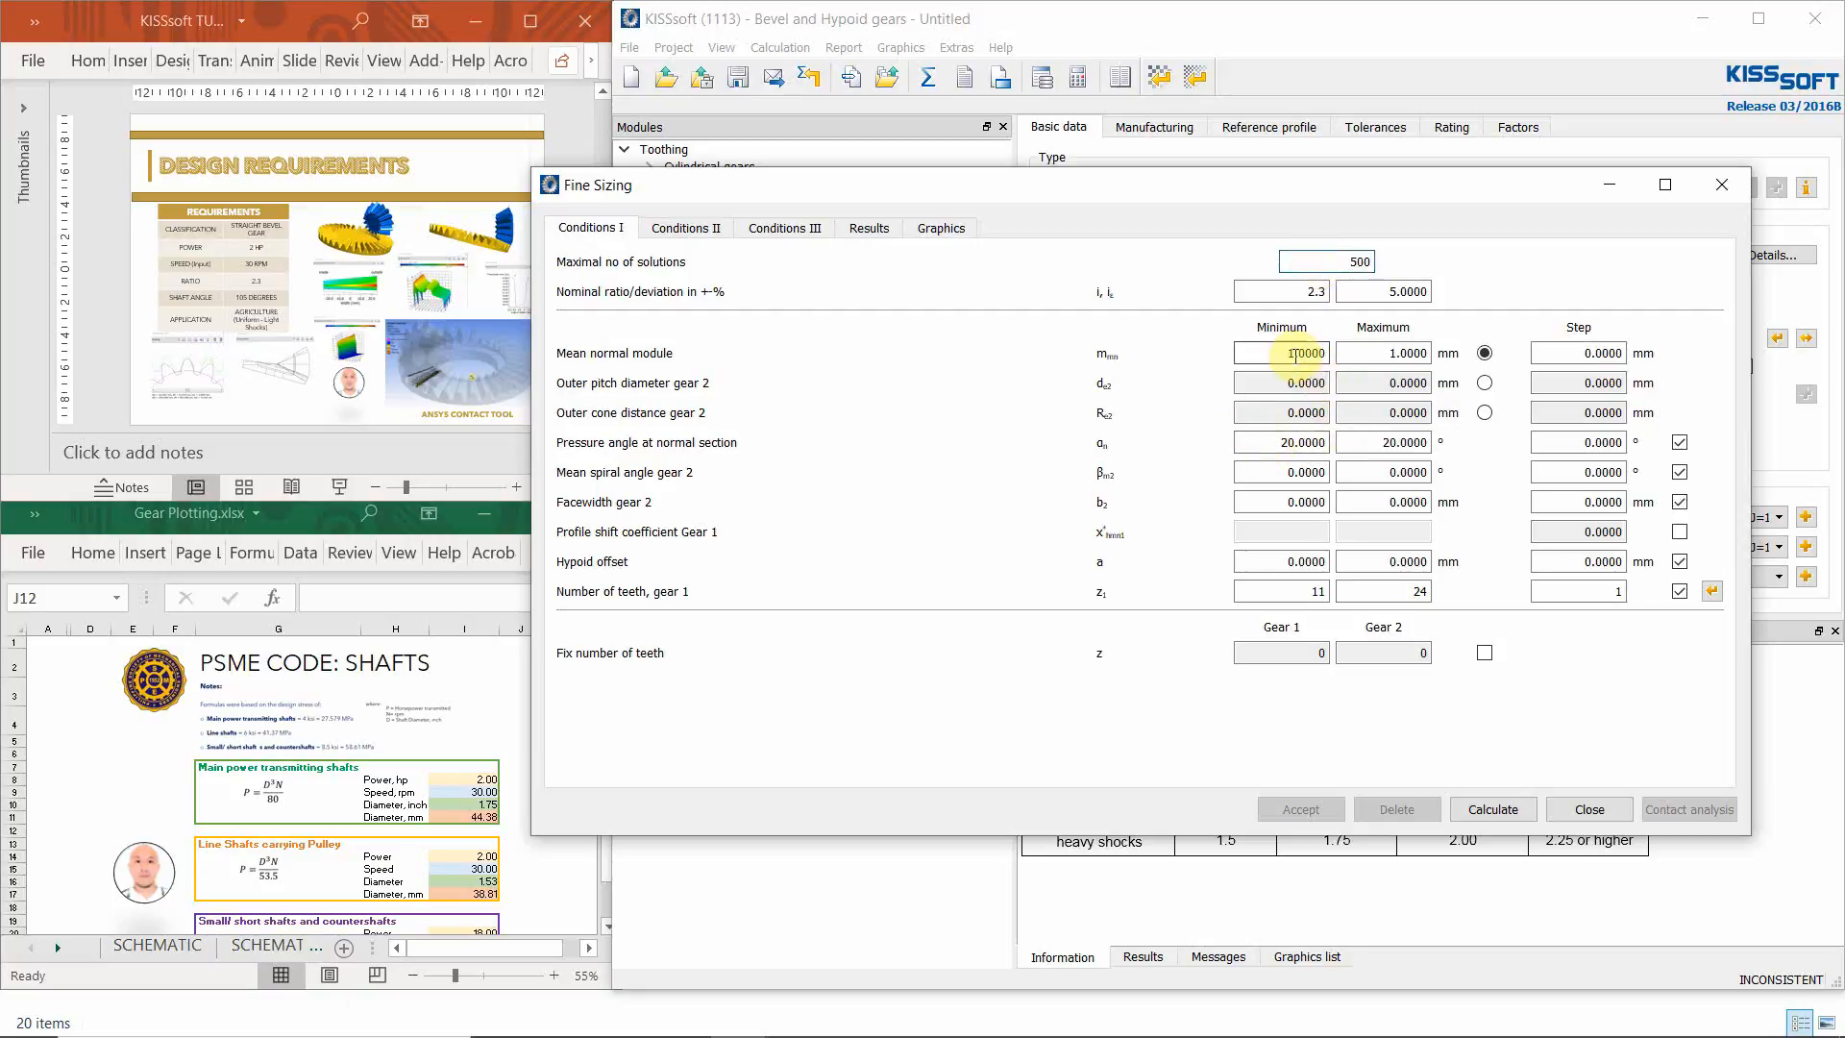
- Set the mean normal module range to 4–6 mm with a 1 mm step, and exclude pressure angle and mean spiral angle from variation
left_click_drag(1296, 352, 1343, 341)
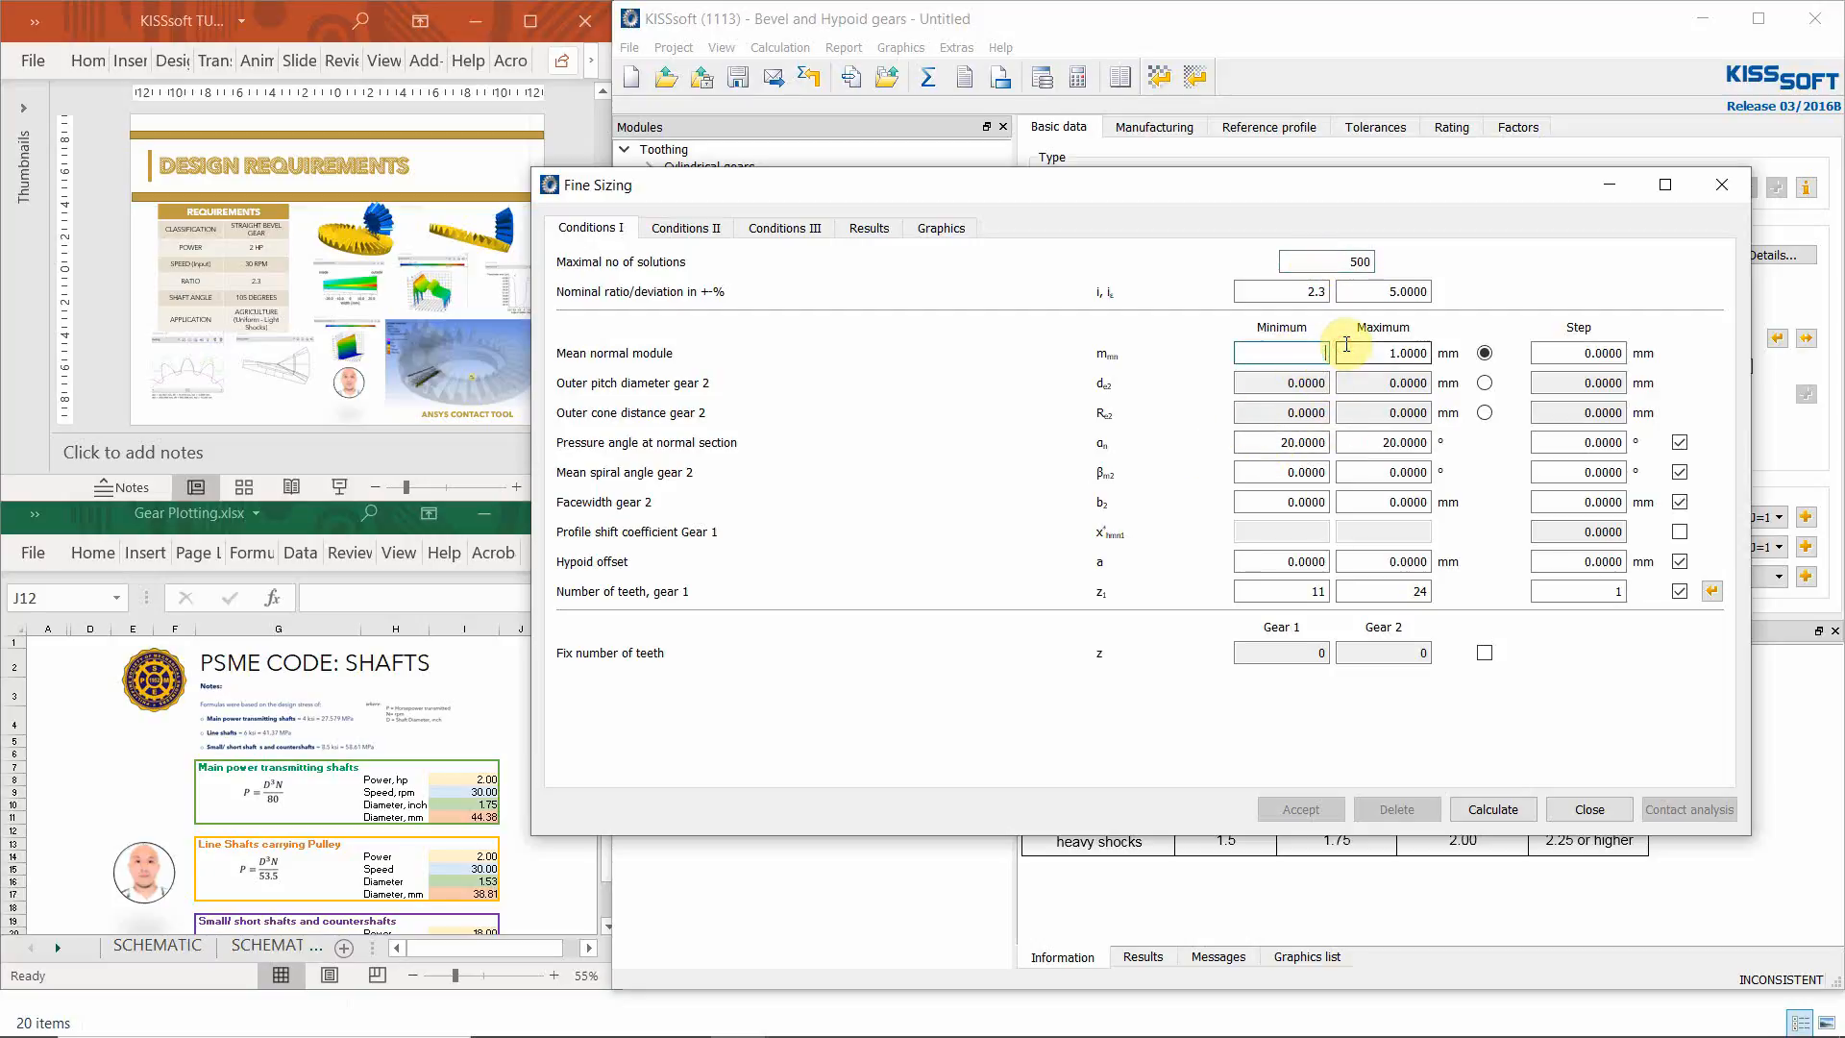
type("4")
left_click_drag(1388, 354, 1441, 349)
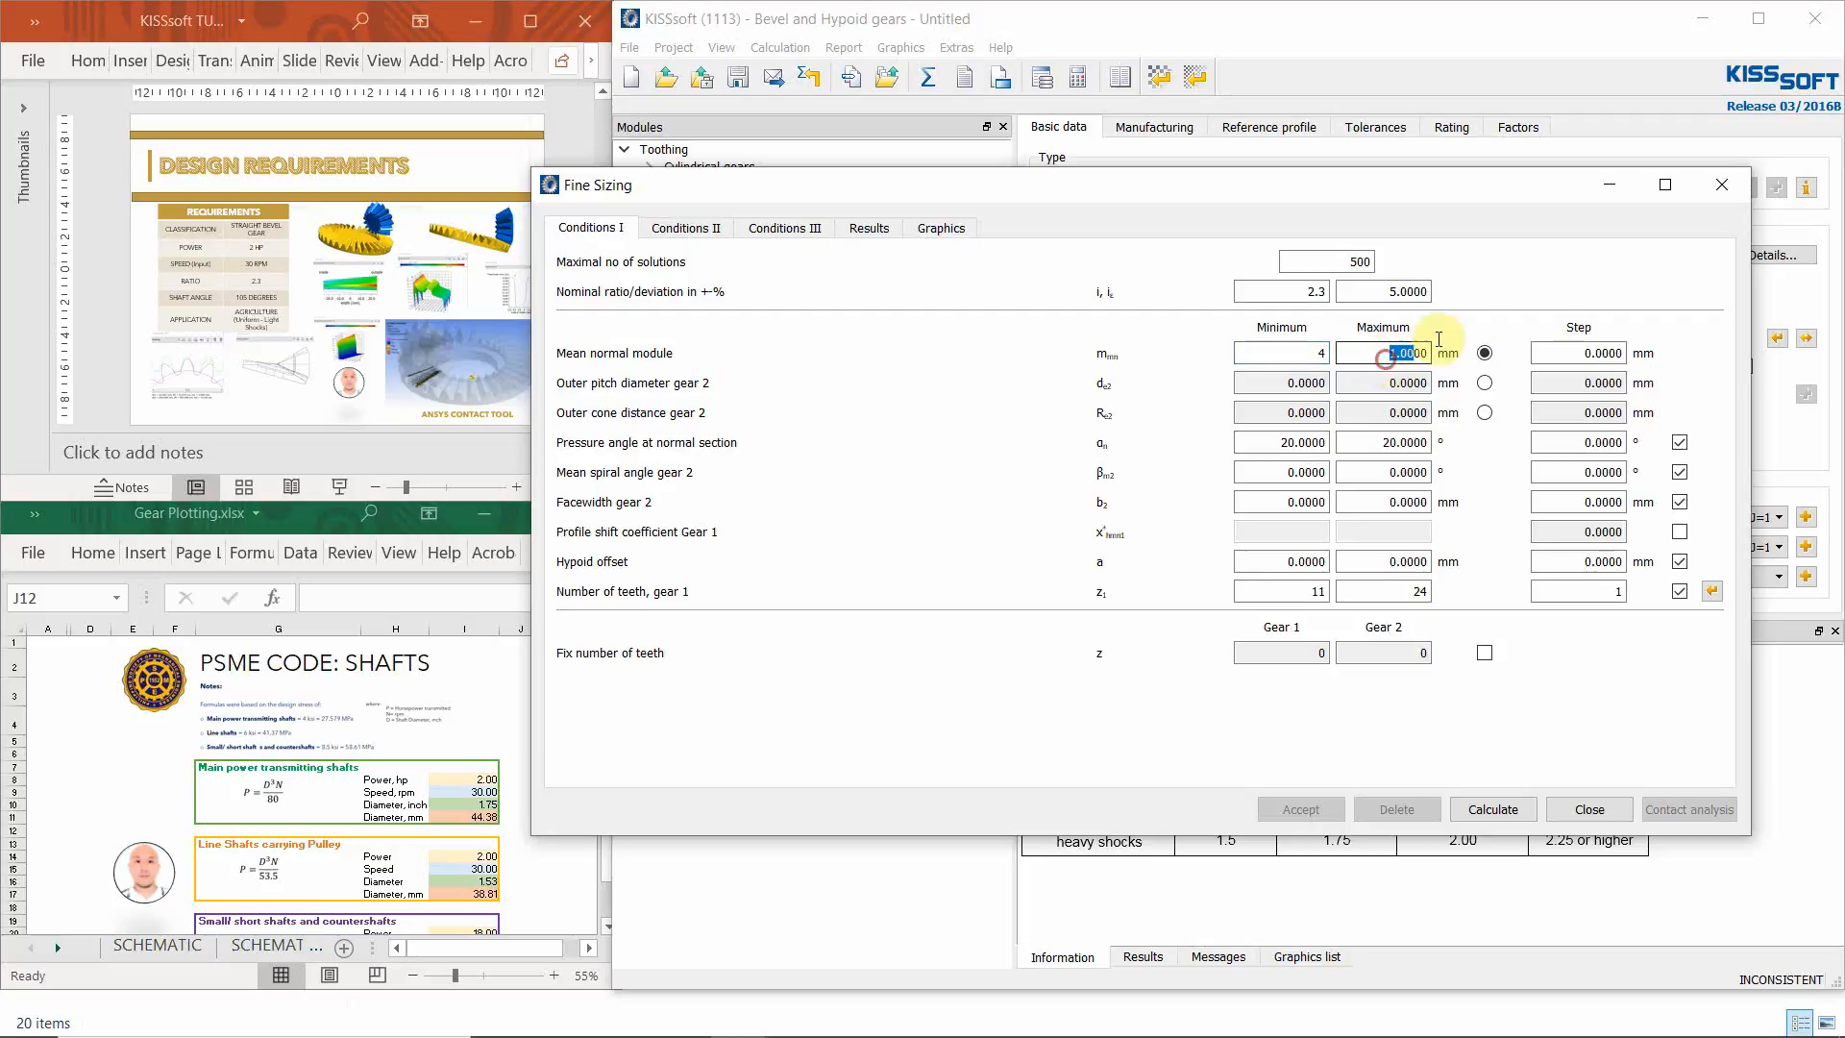
left_click(1484, 352)
double_click(1561, 363)
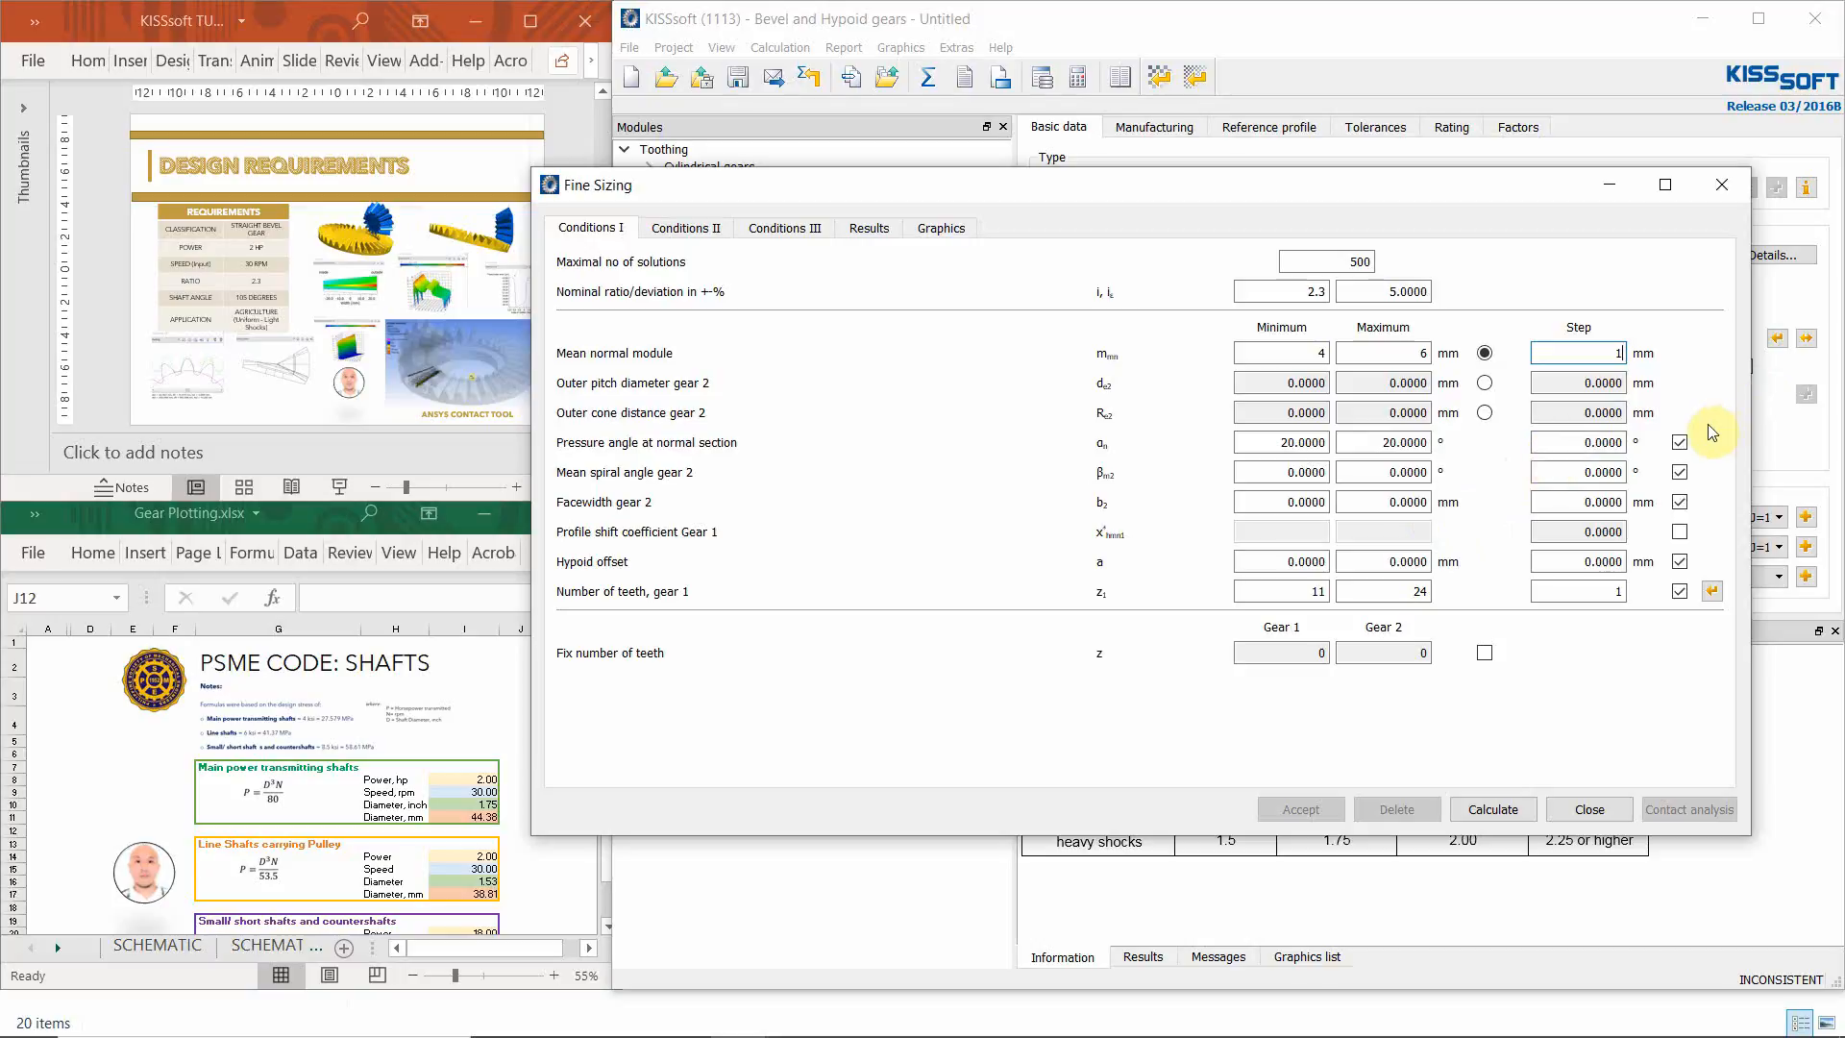
left_click(1679, 442)
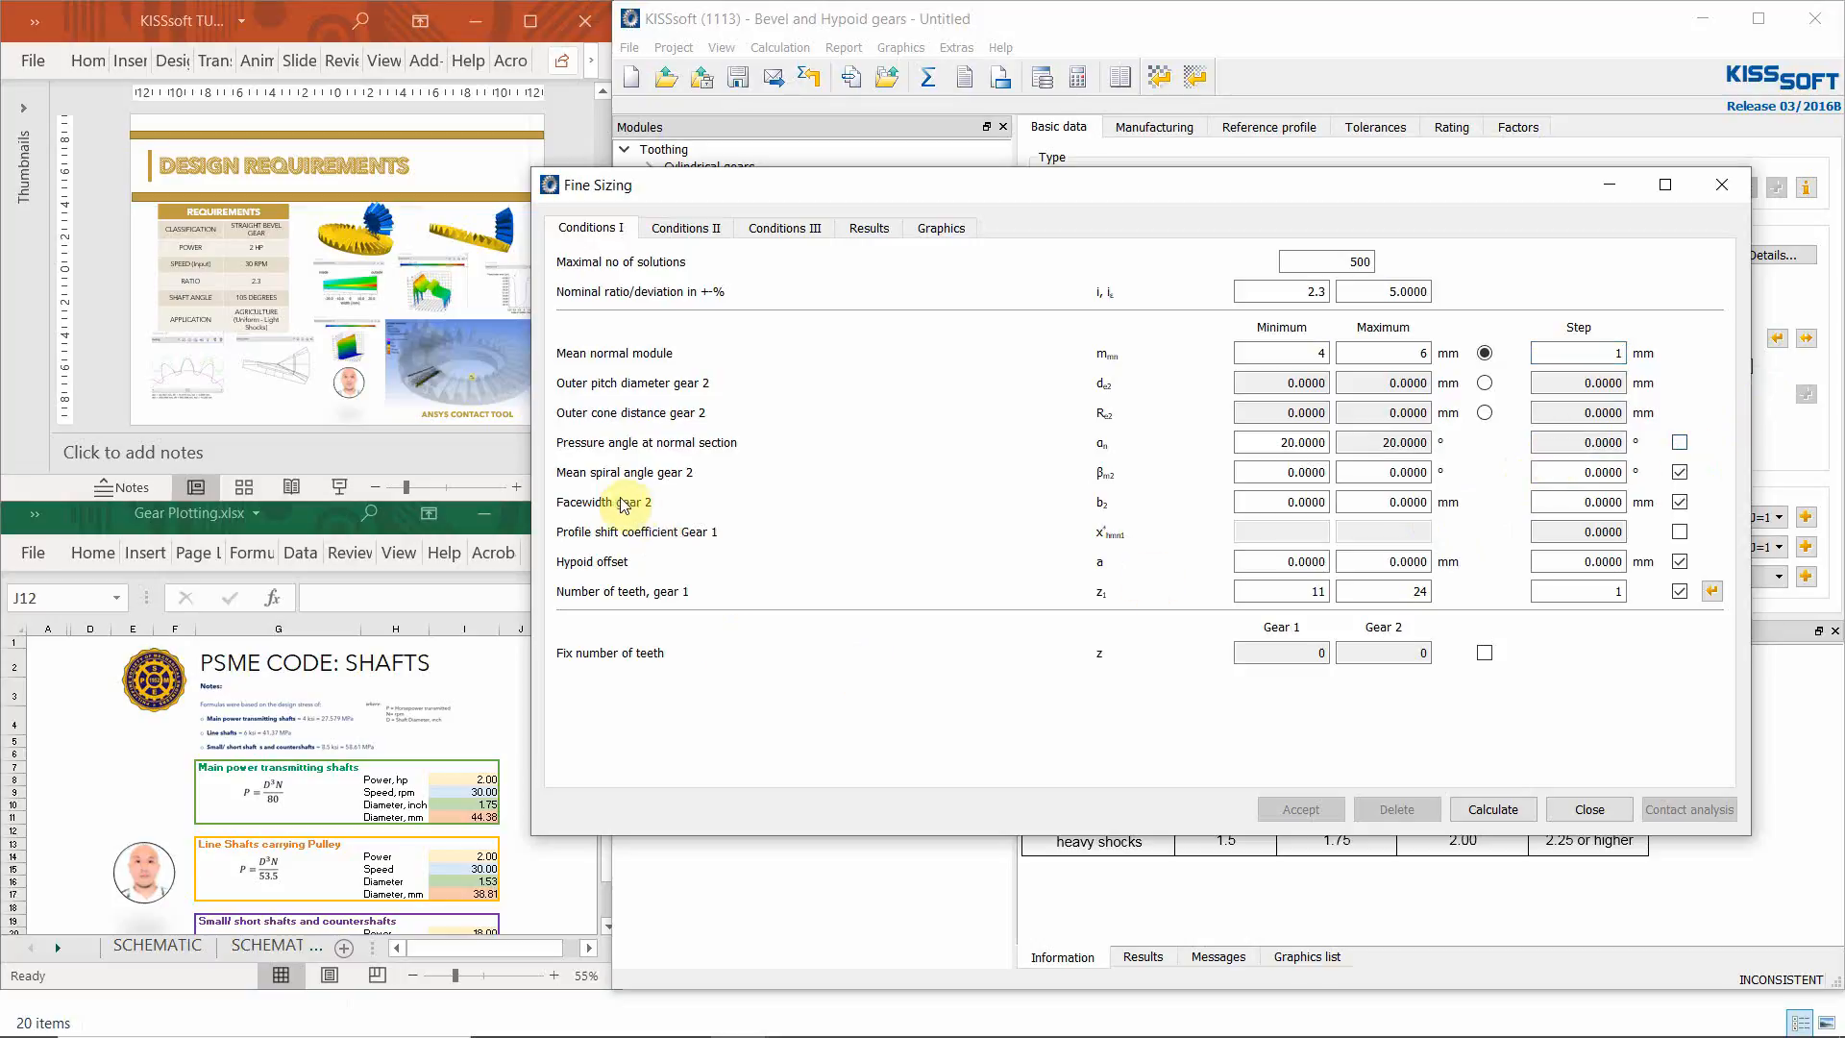
left_click(1680, 472)
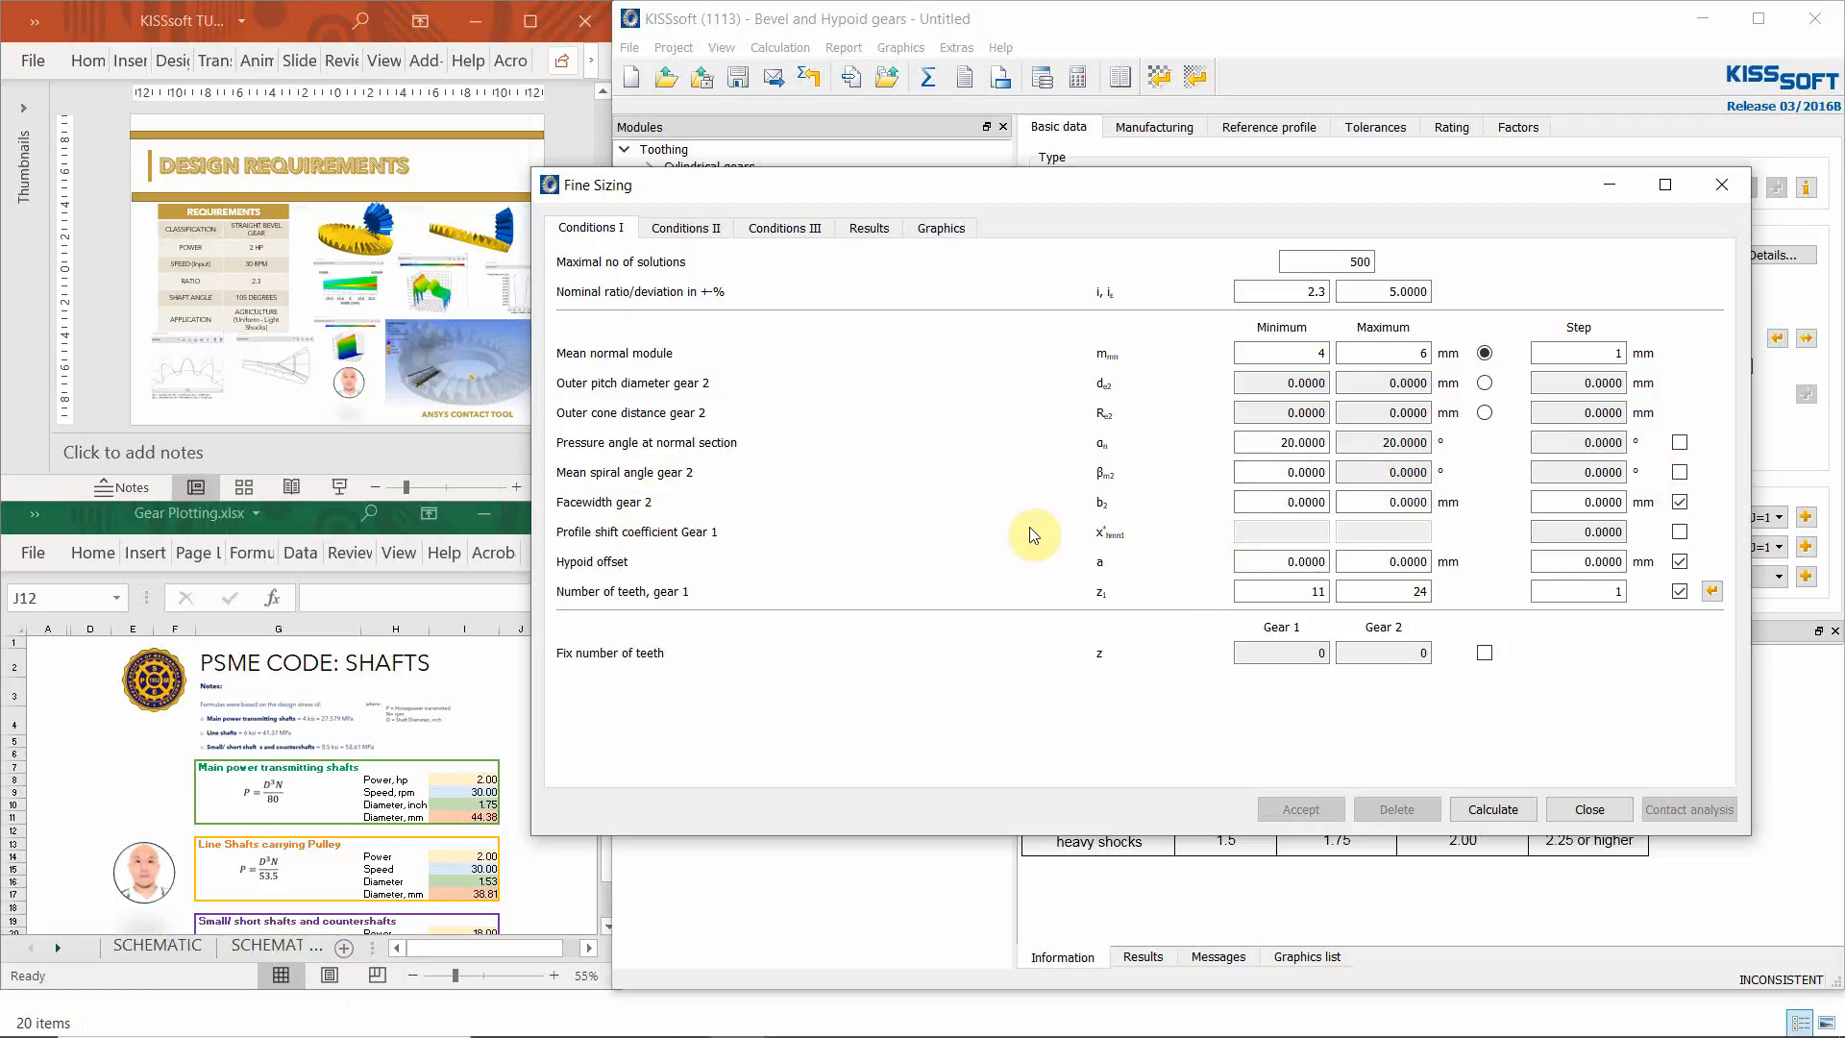
- Set the gear 2 facewidth range to 40–50 mm with a 10 mm step, and exclude hypoid offset from variation
double_click(1291, 499)
type("40")
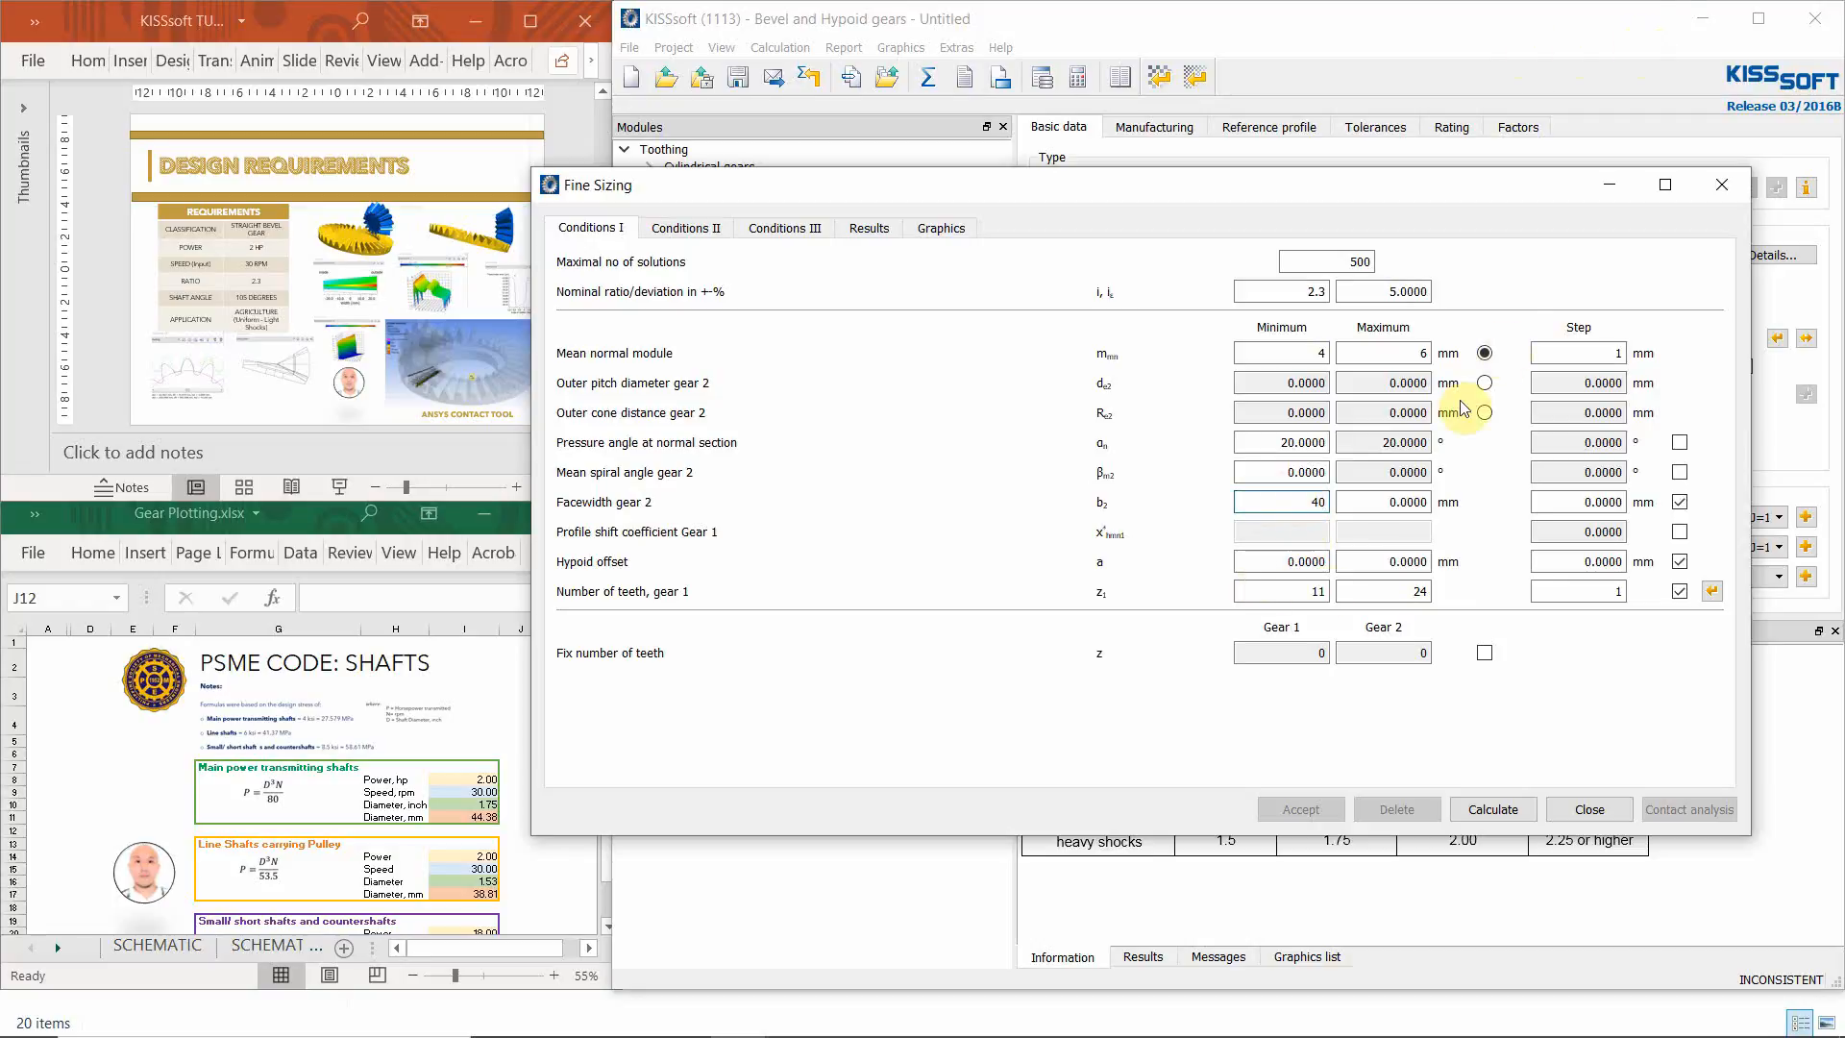
left_click(1399, 501)
double_click(1399, 502)
type("50")
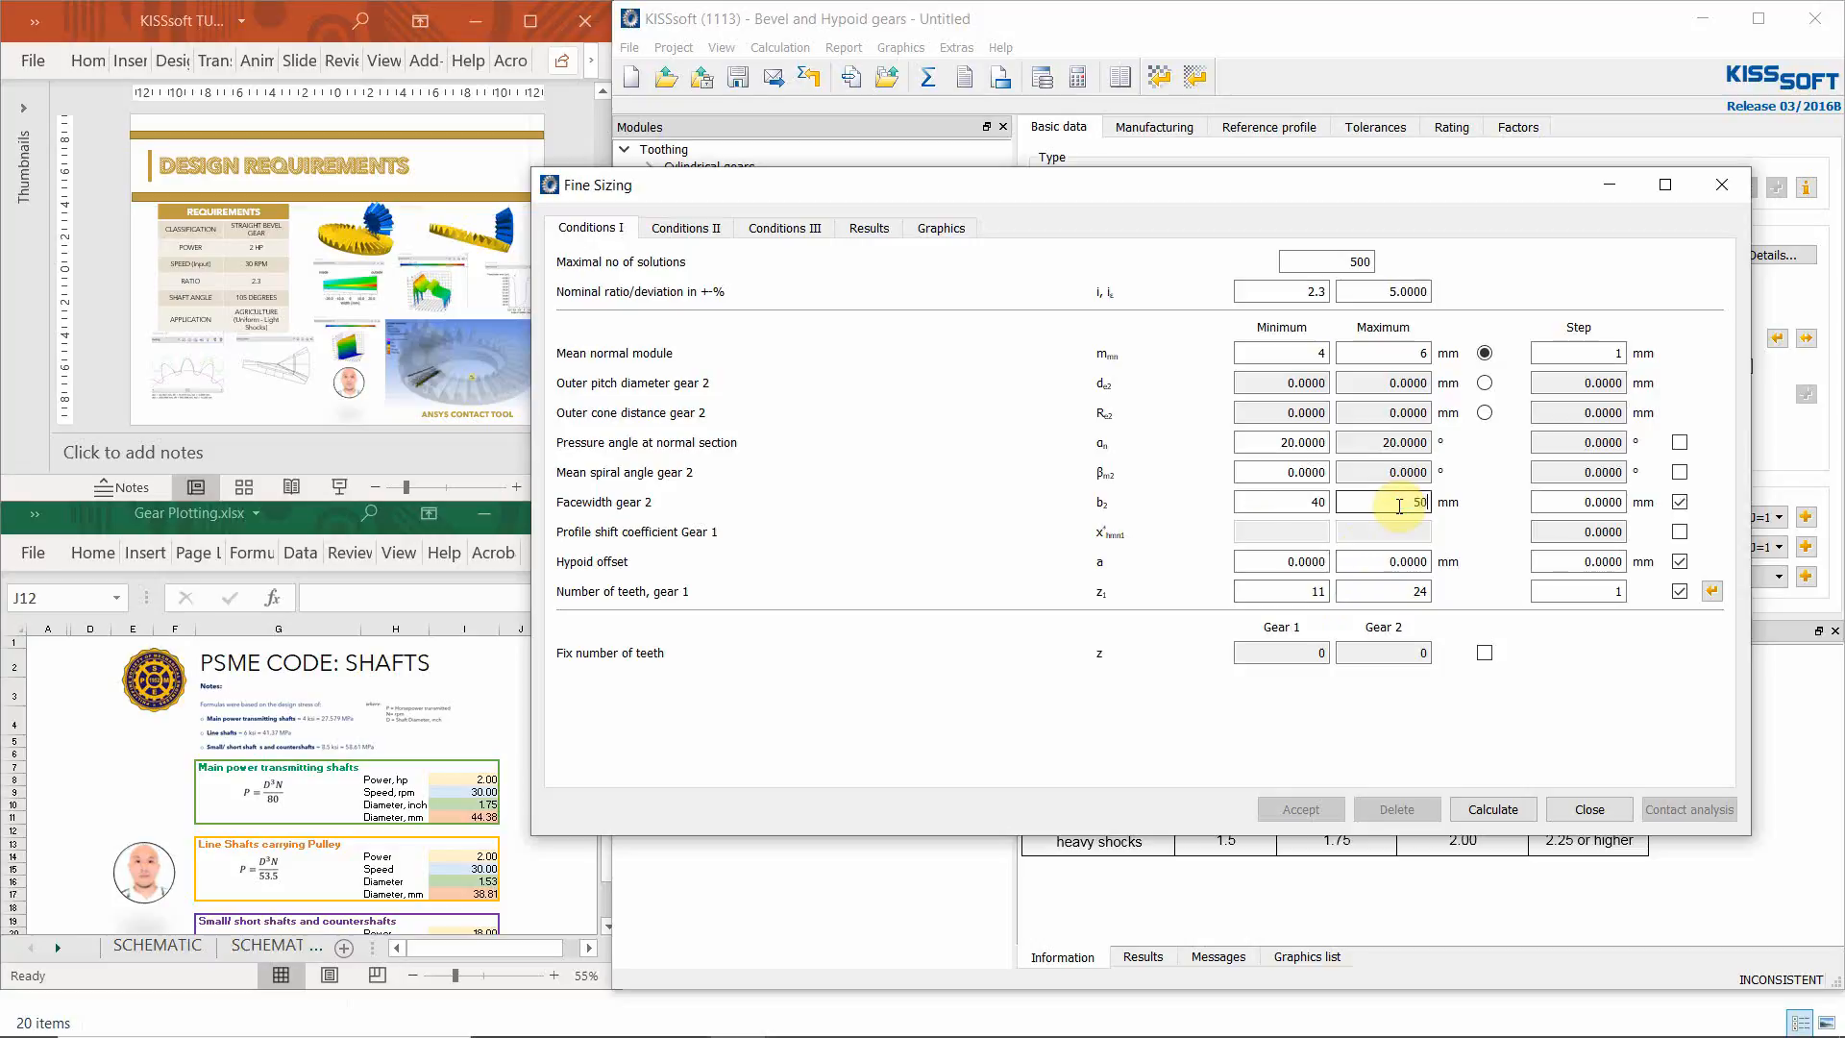
left_click(1573, 498)
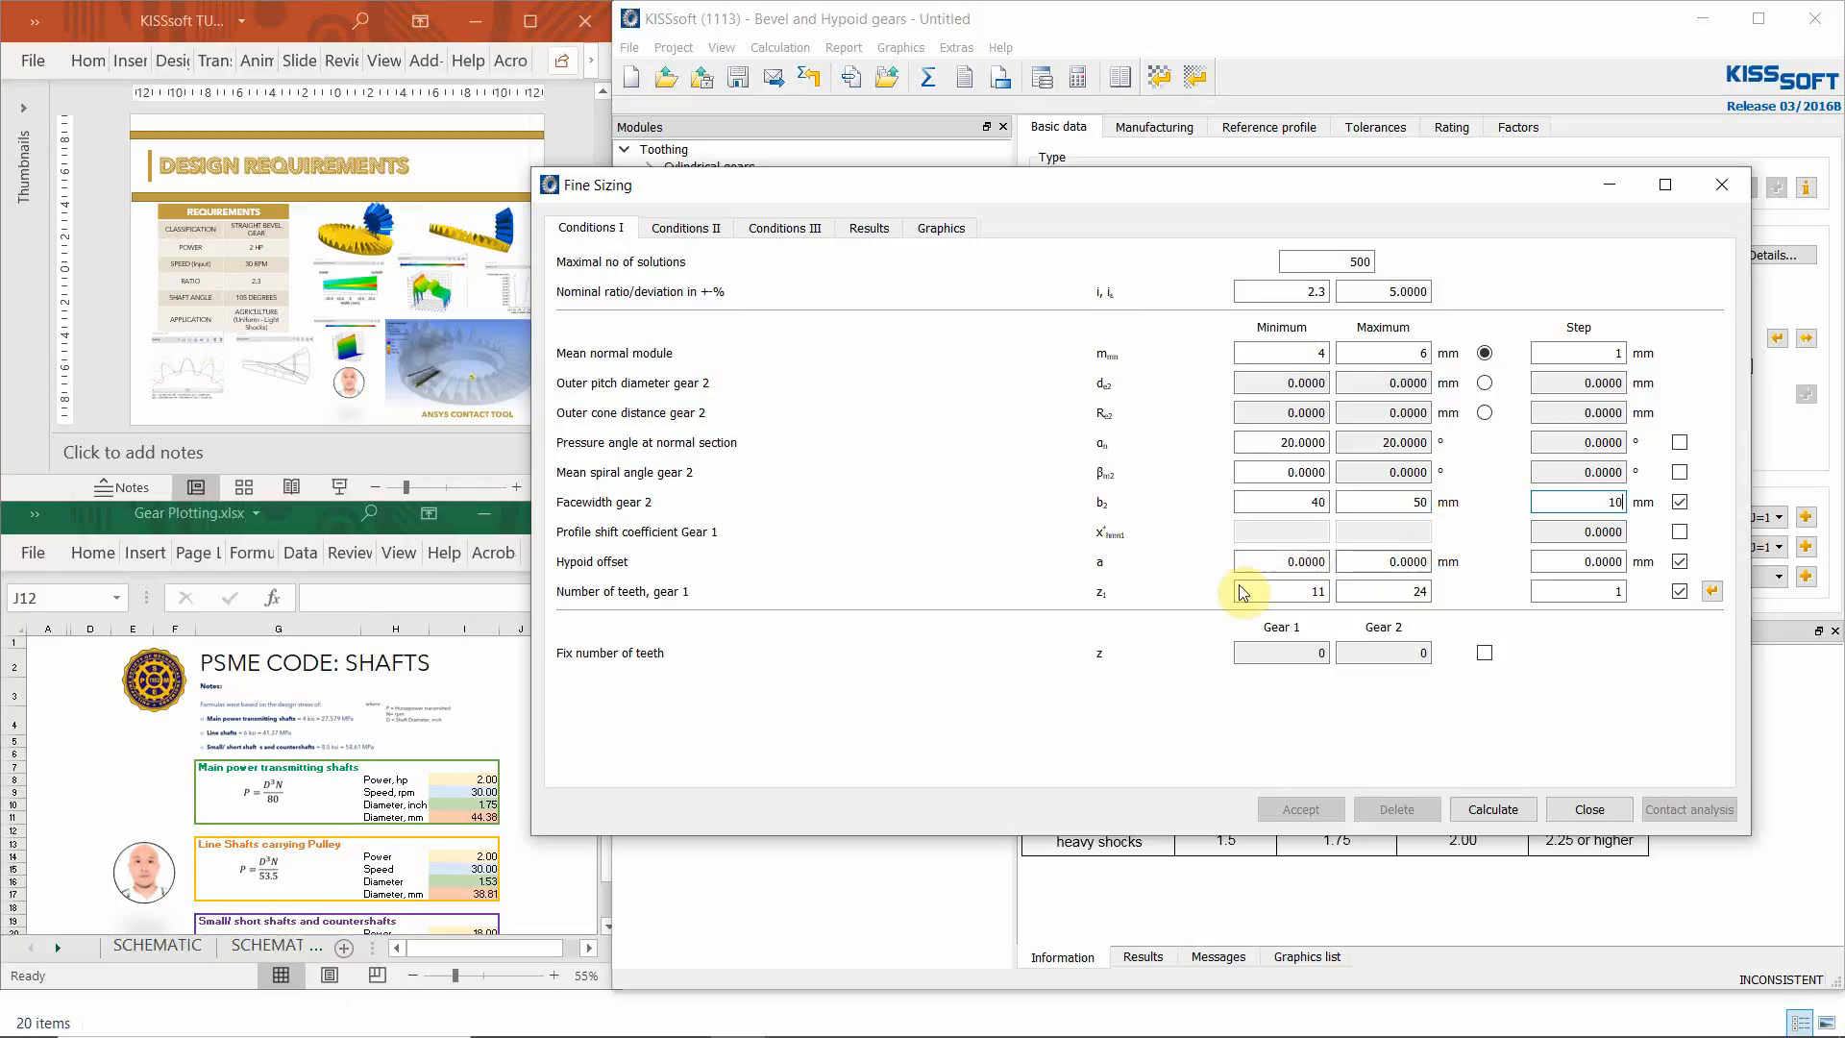
left_click(1679, 561)
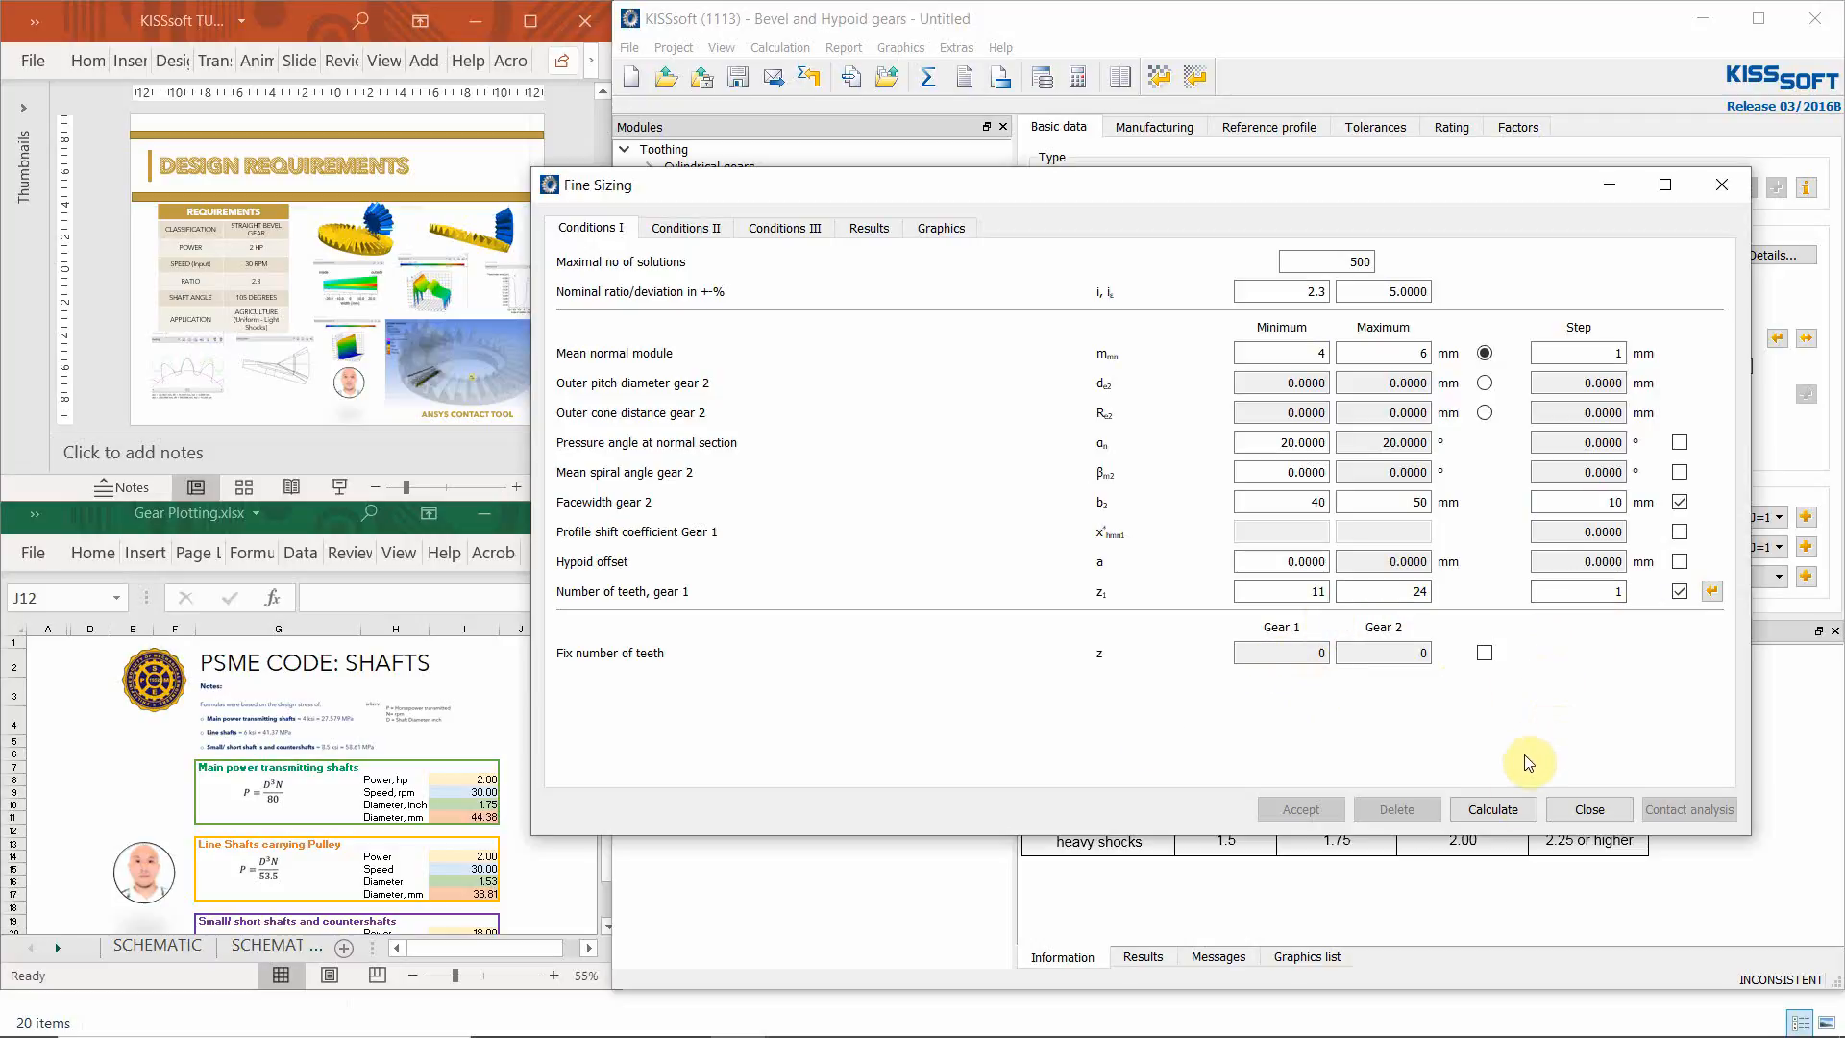
- Calculate the fine sizing solutions and display them as a graph
left_click(1499, 807)
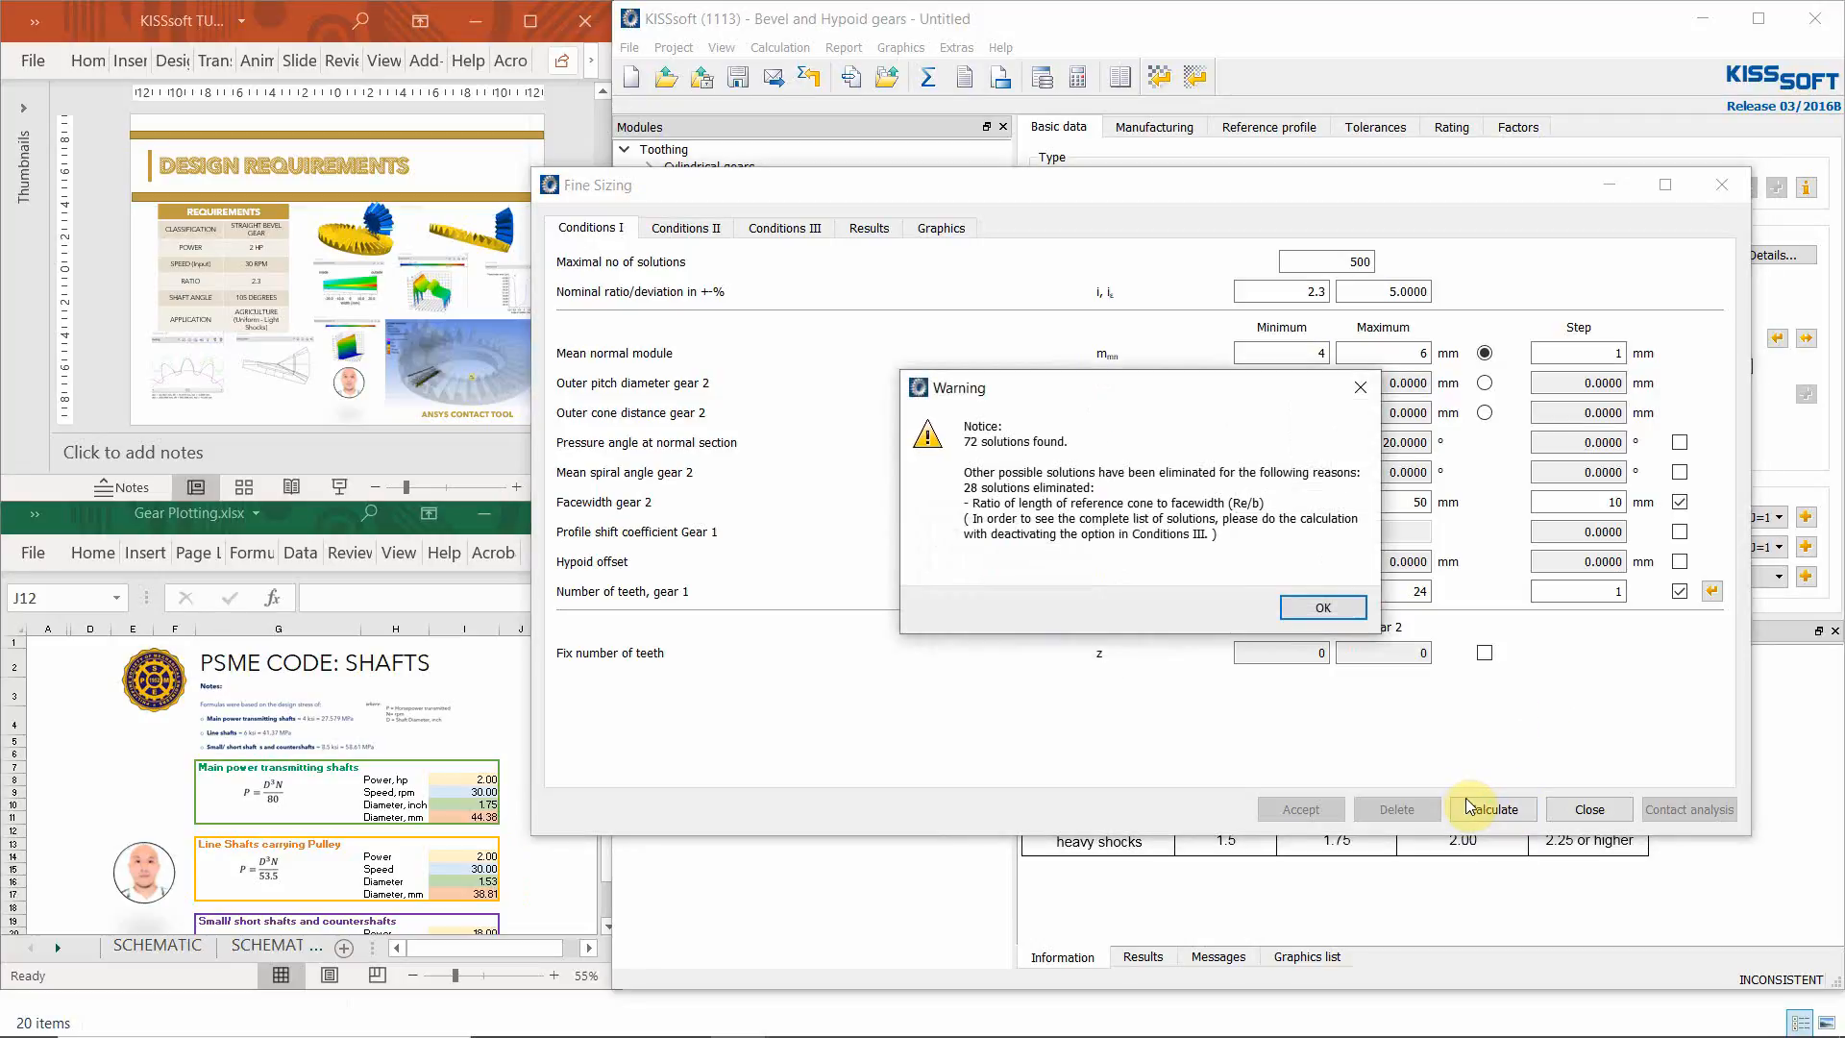
left_click(1321, 609)
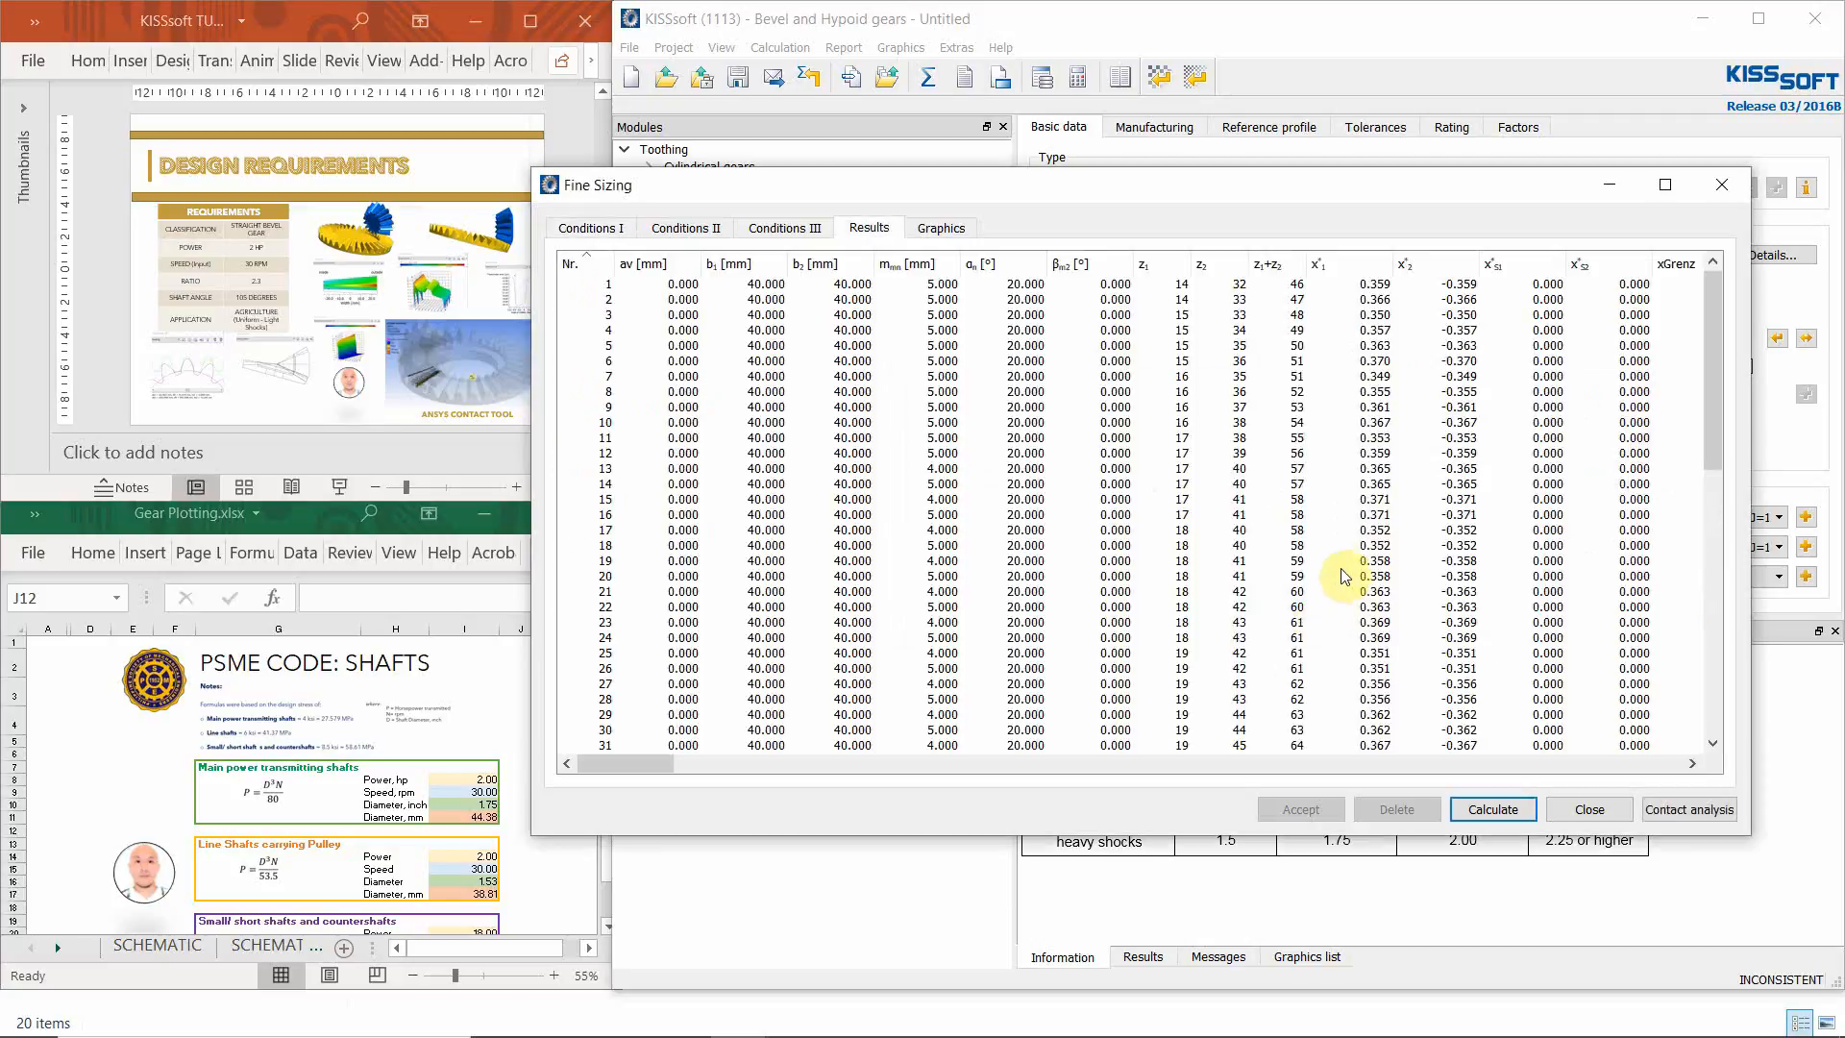
left_click_drag(1334, 185, 1408, 167)
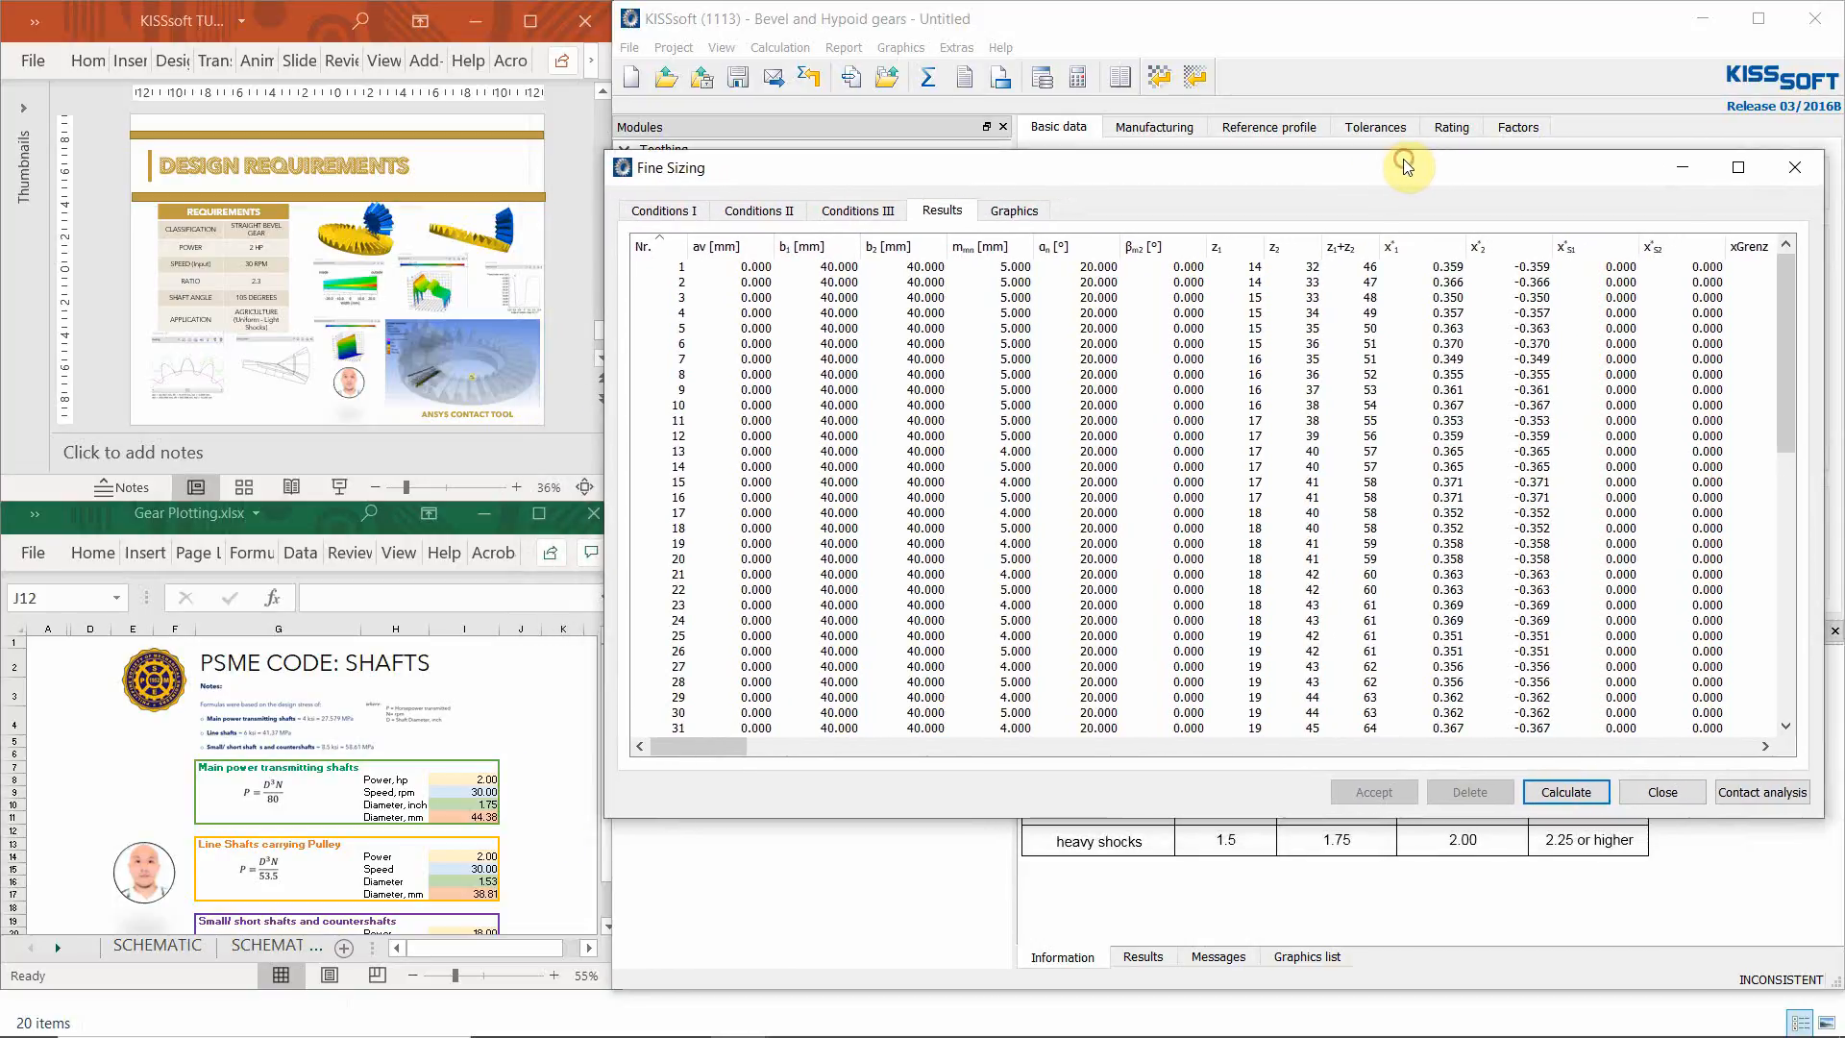
left_click(1046, 220)
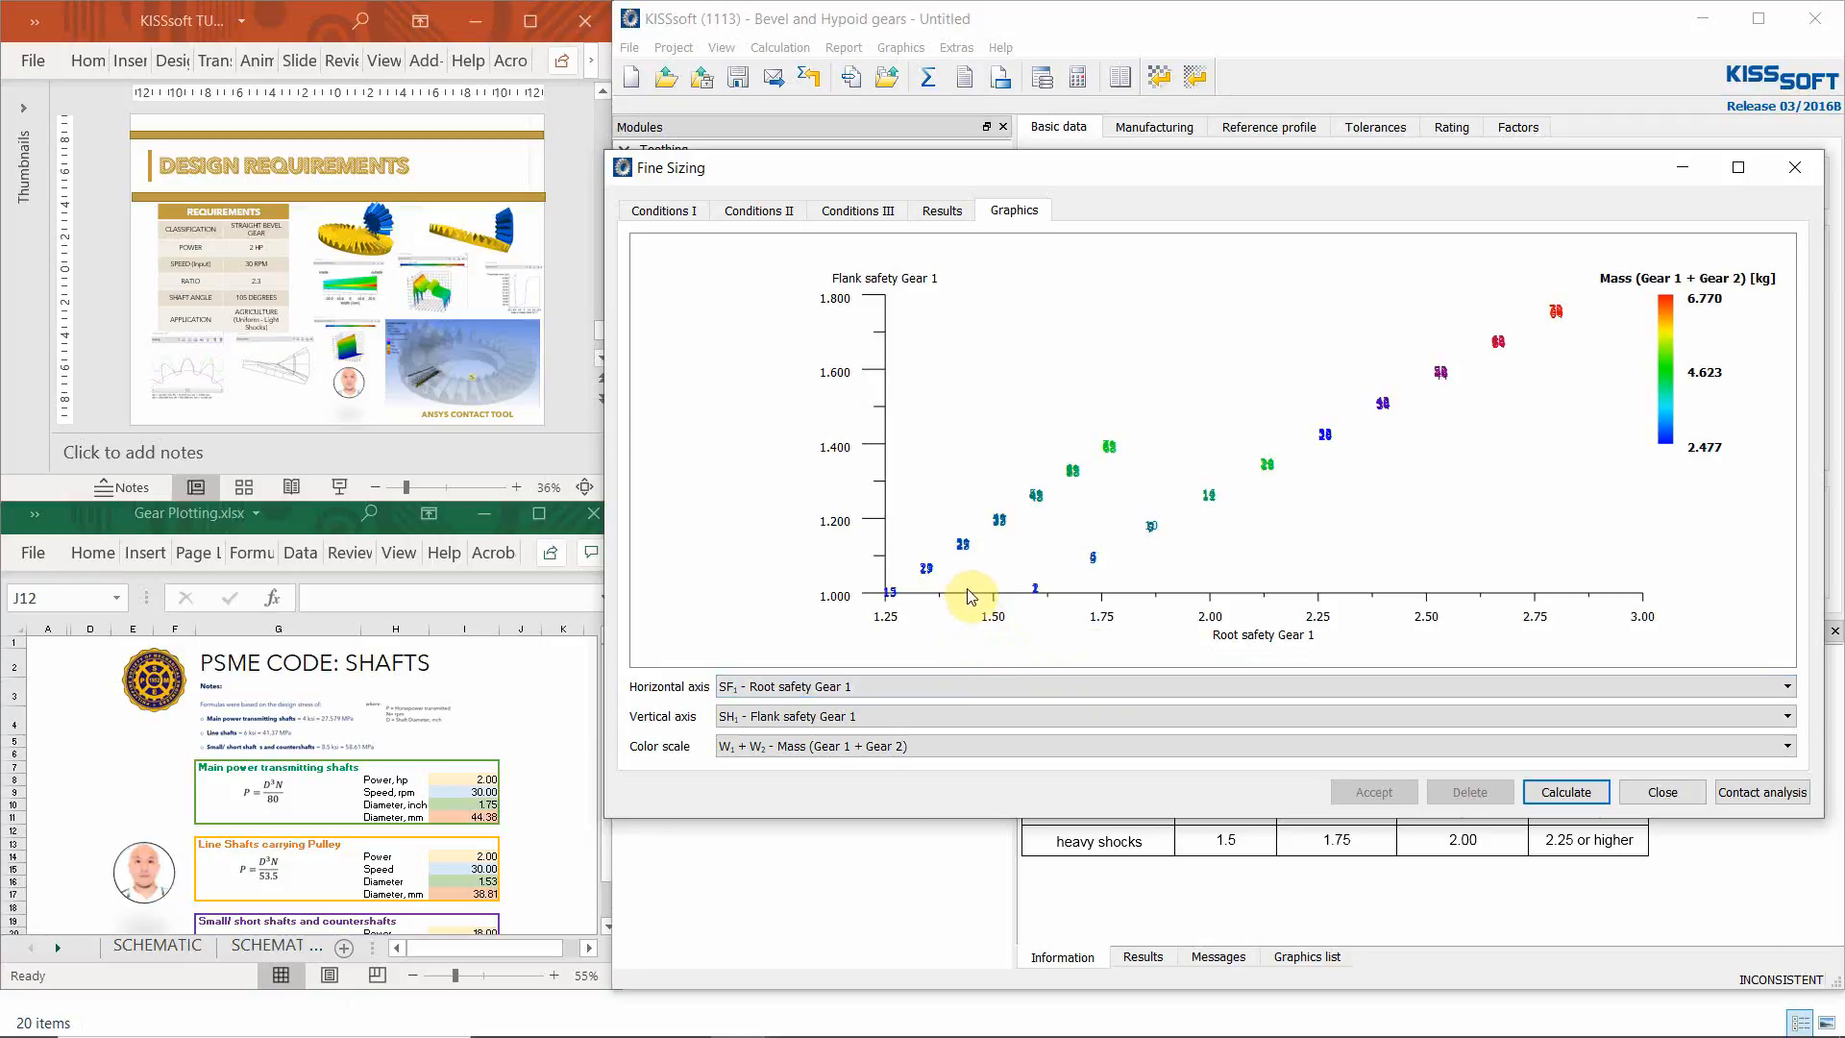
- Examine the fine sizing graph of root safety against flank safety, including the solution cluster around number 32, and compare it with the results table
scroll(963, 582, "up", 4)
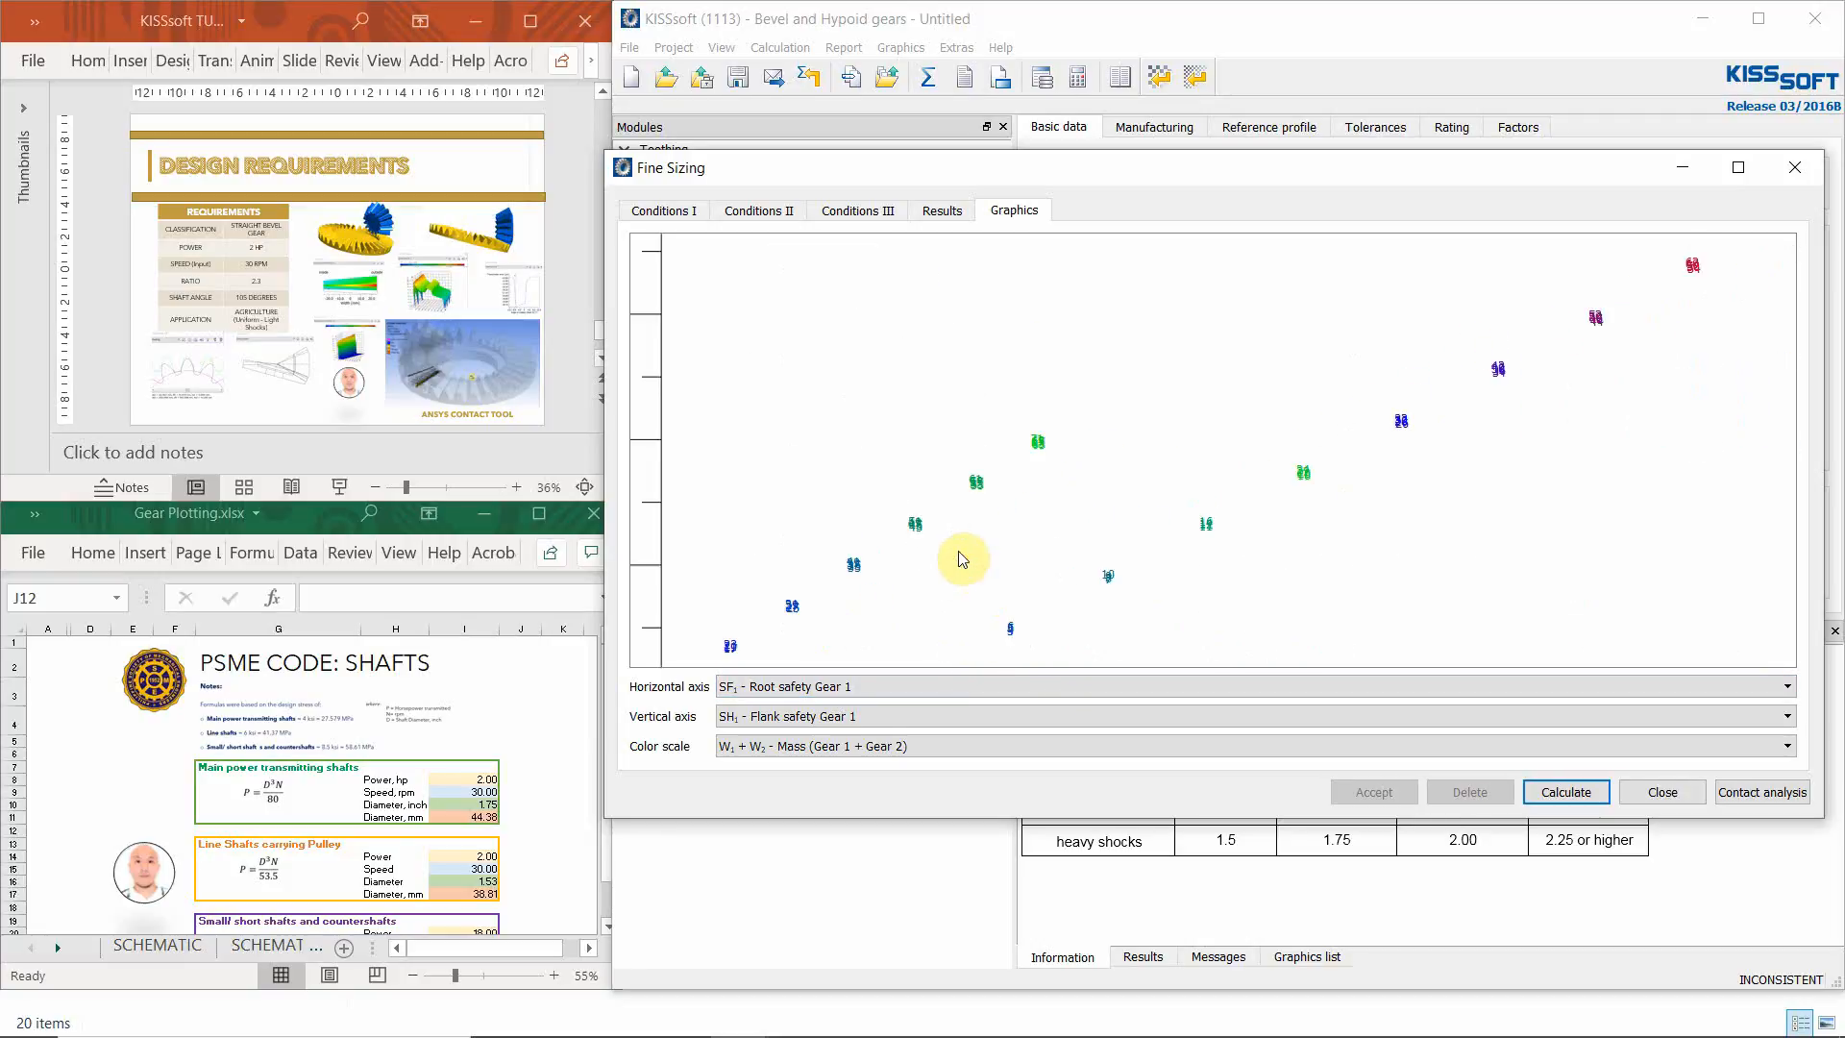
scroll(968, 549, "down", 4)
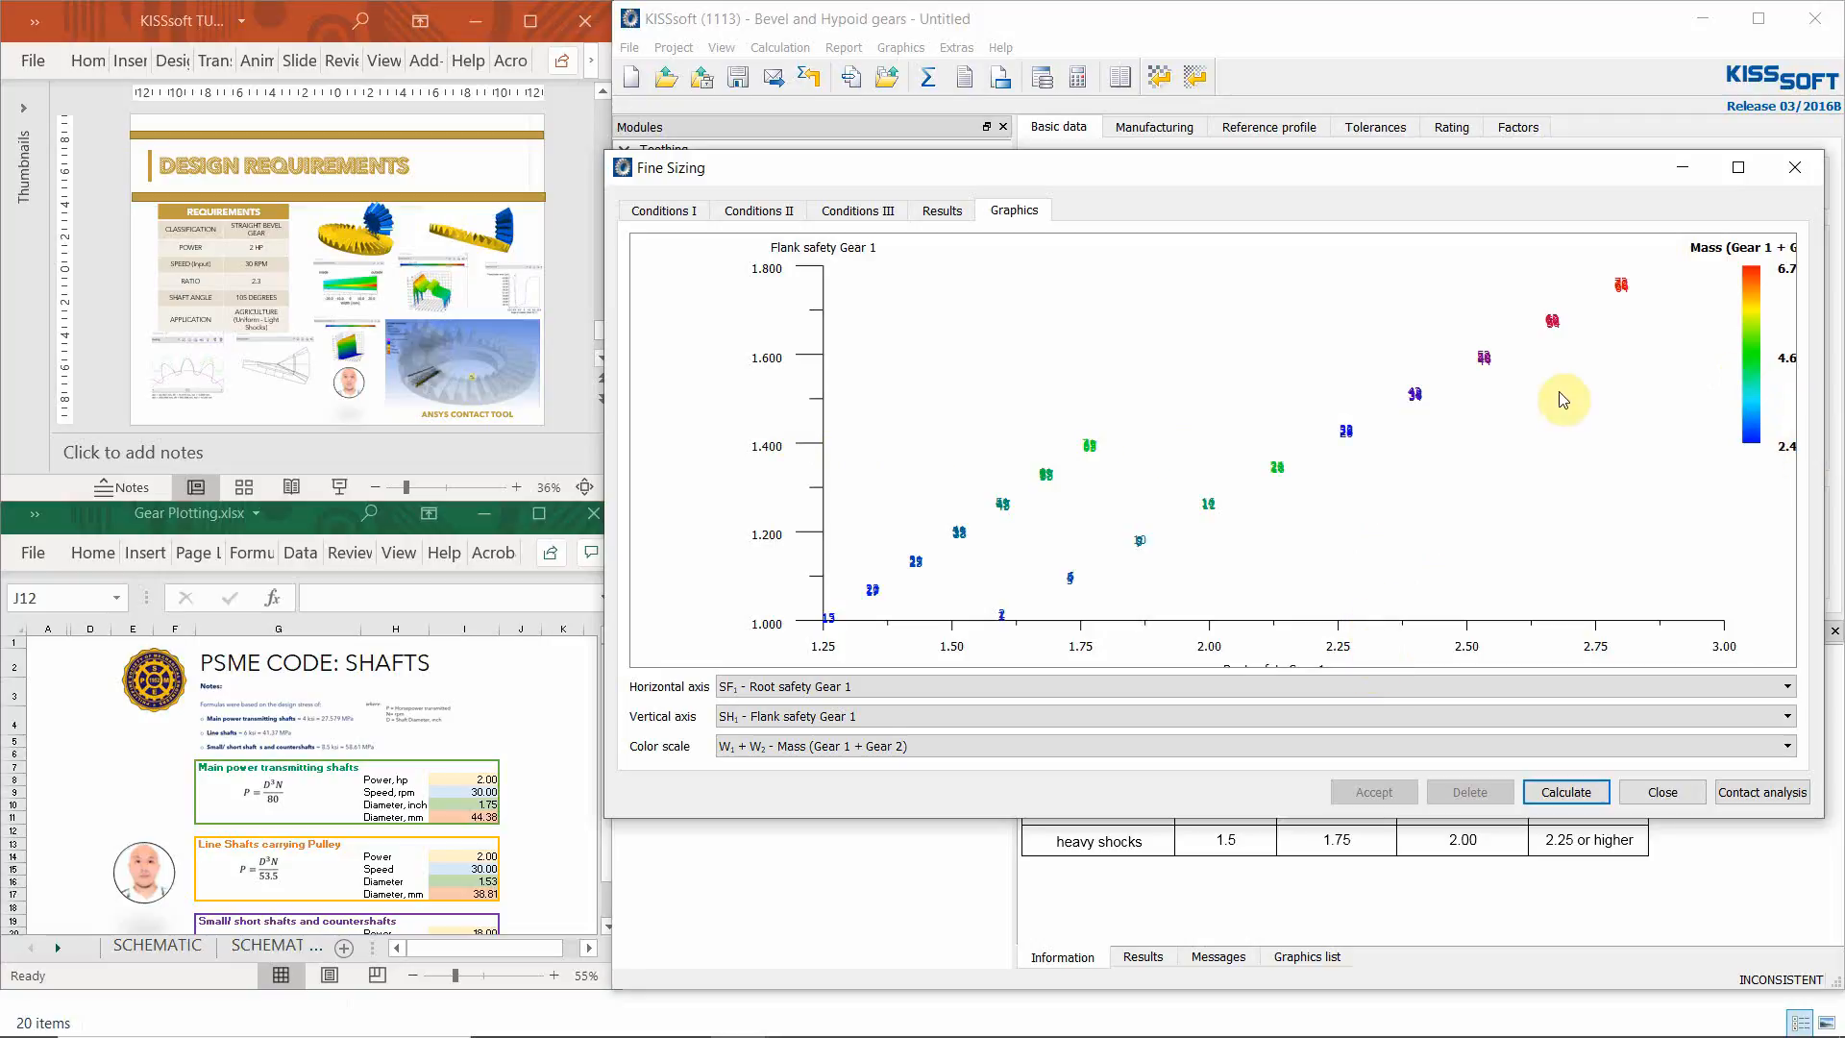
scroll(1568, 396, "down", 2)
scroll(1463, 425, "up", 5)
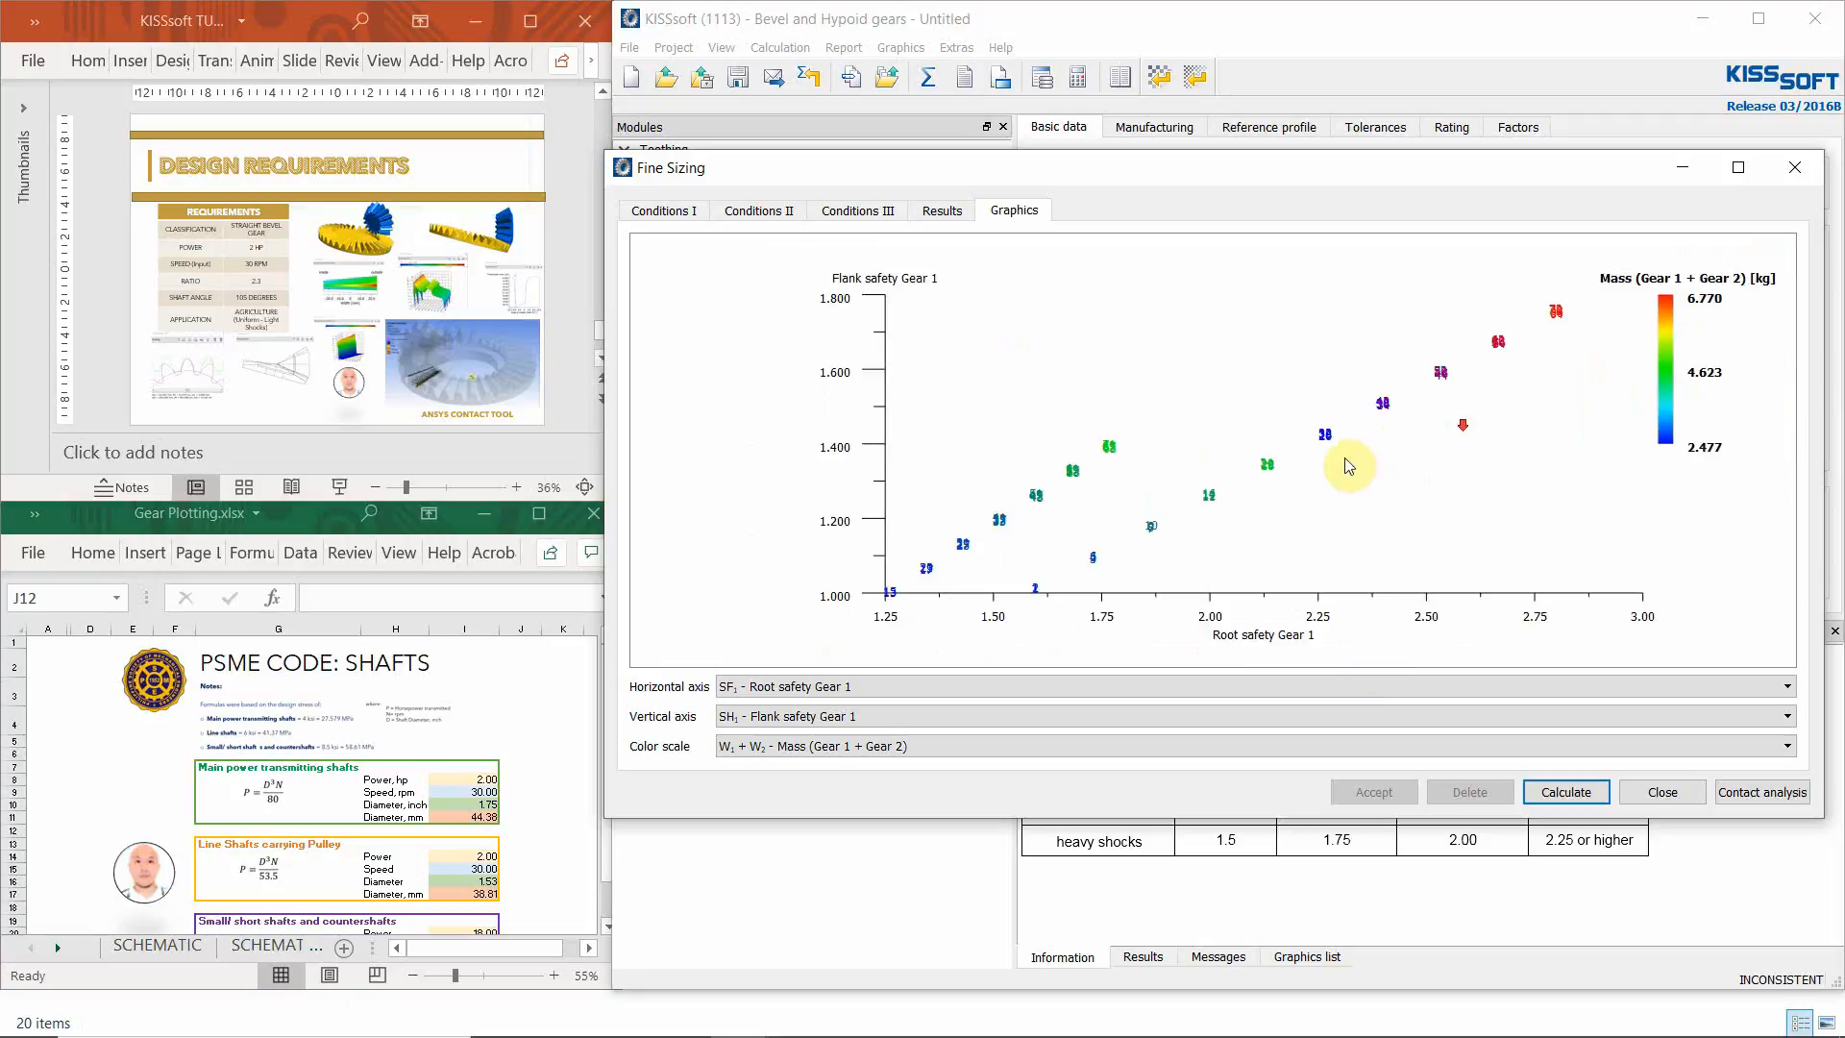
right_click(1566, 373)
left_click(1596, 410)
scroll(1597, 414, "up", 1)
left_click_drag(1672, 400, 1212, 504)
scroll(1214, 503, "up", 7)
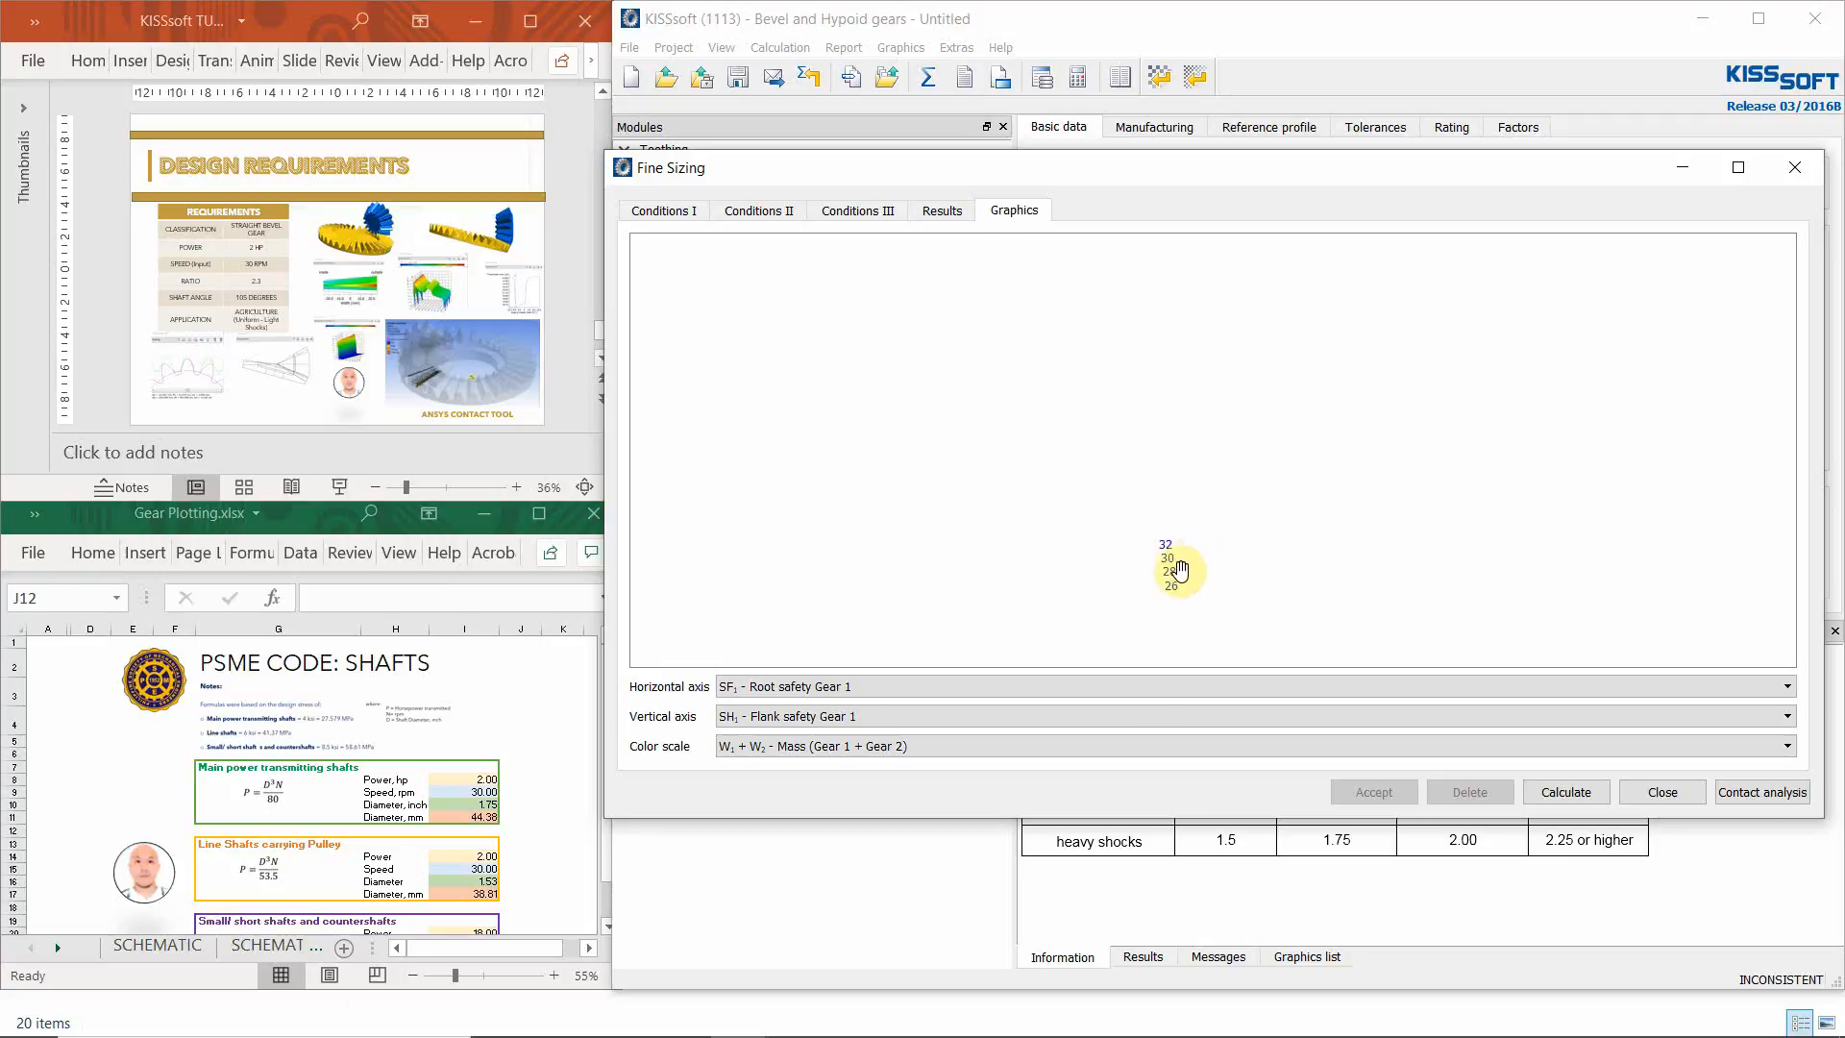
left_click(942, 218)
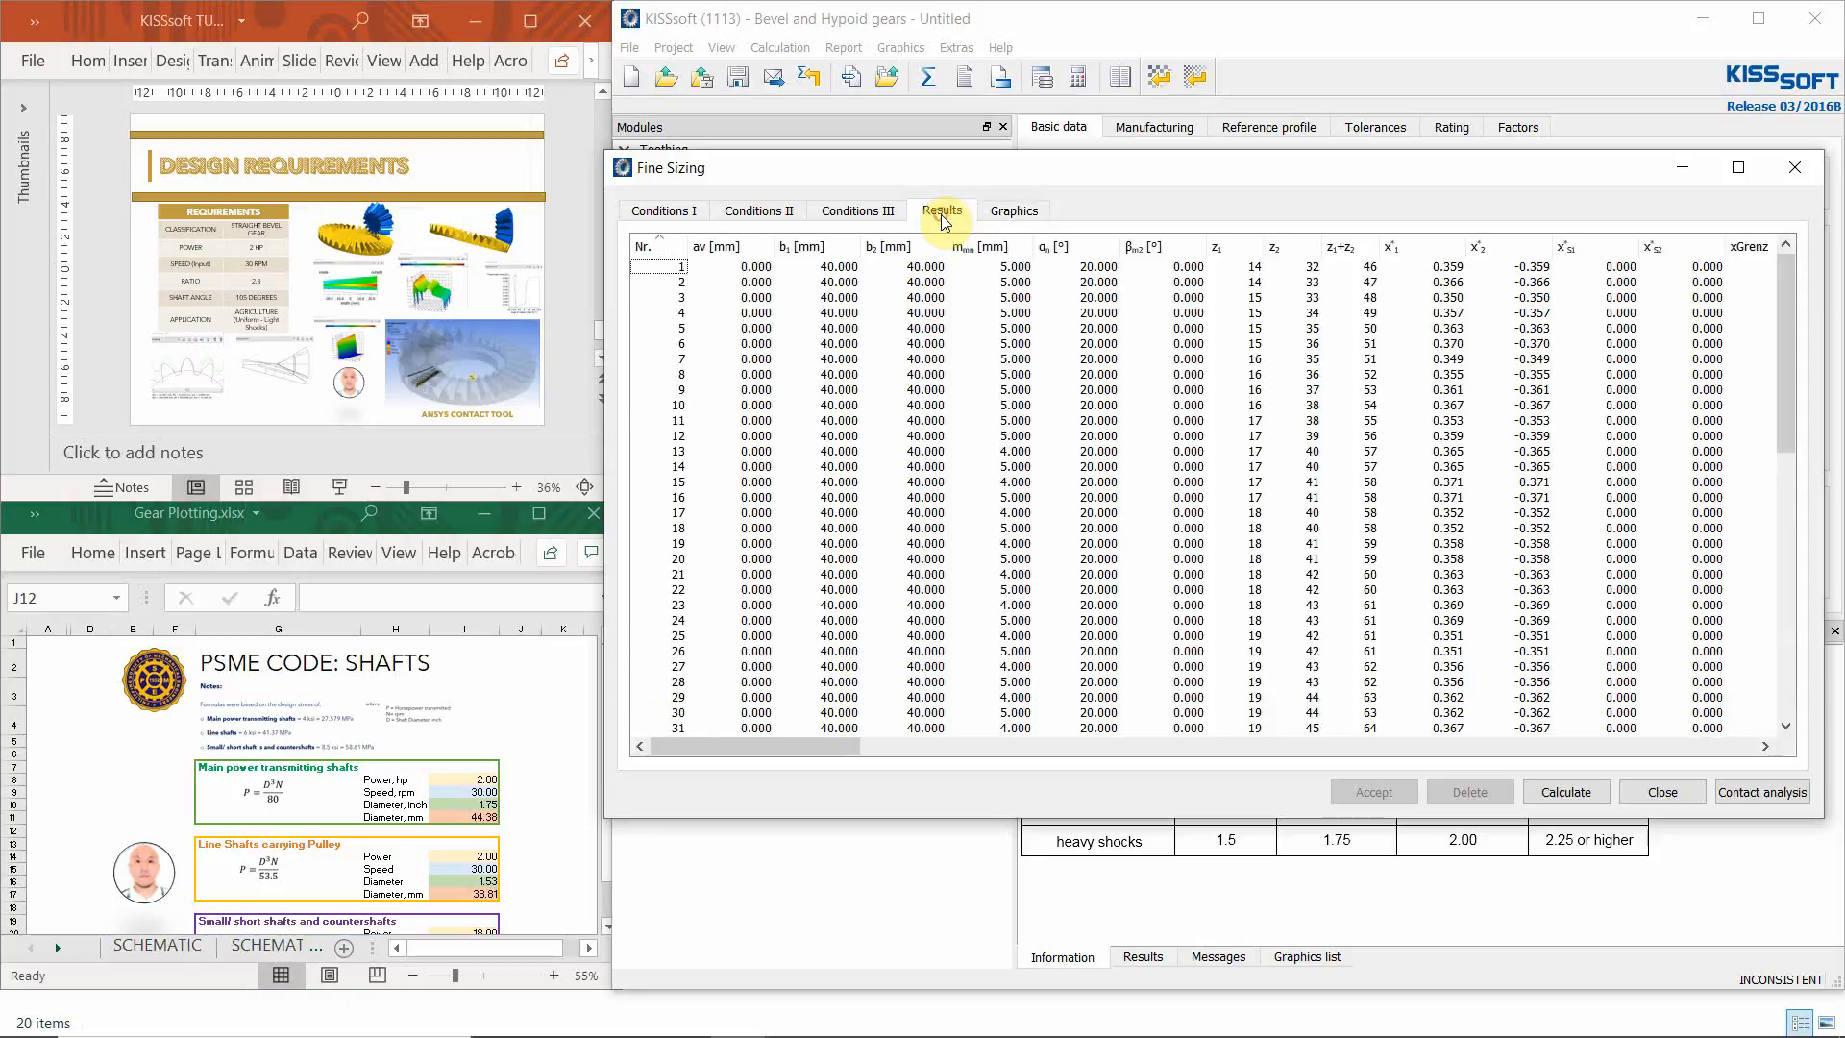
left_click(1006, 220)
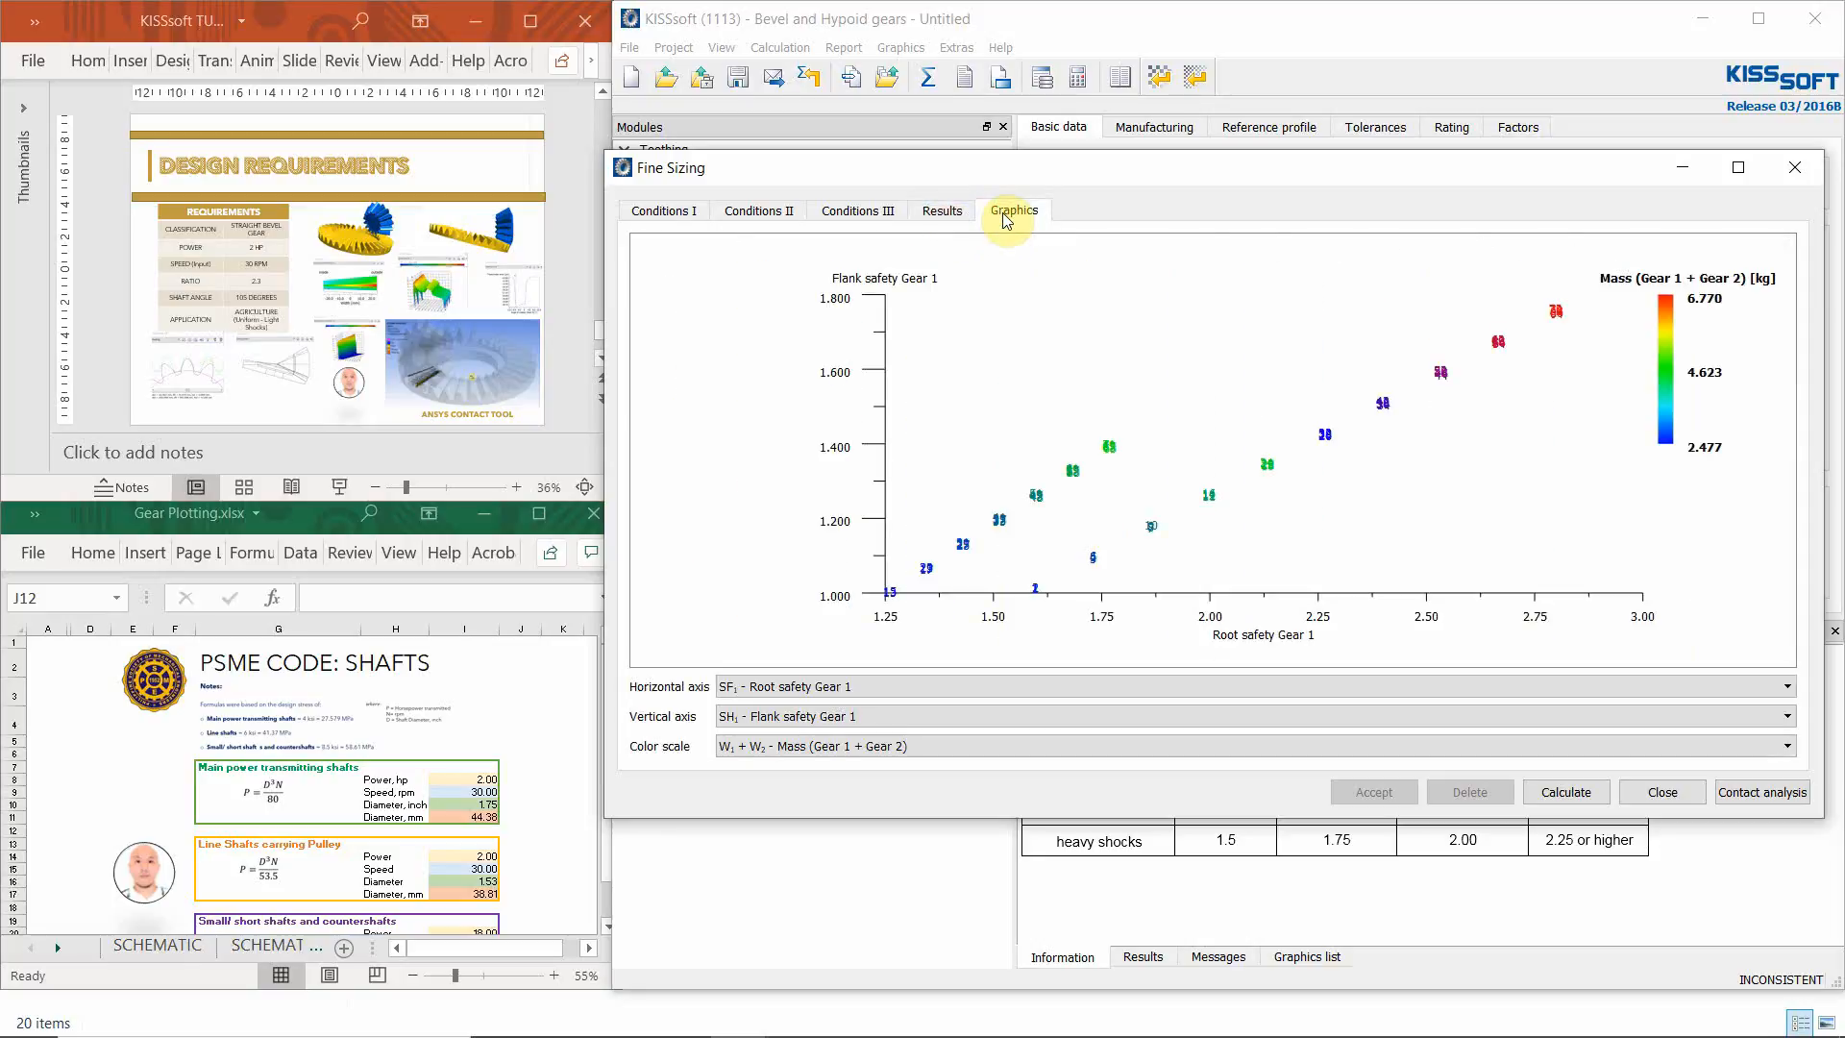
- Select solution 32 in the fine sizing results and review its safety factors, efficiency, masses and forces
left_click(943, 212)
scroll(692, 555, "down", 7)
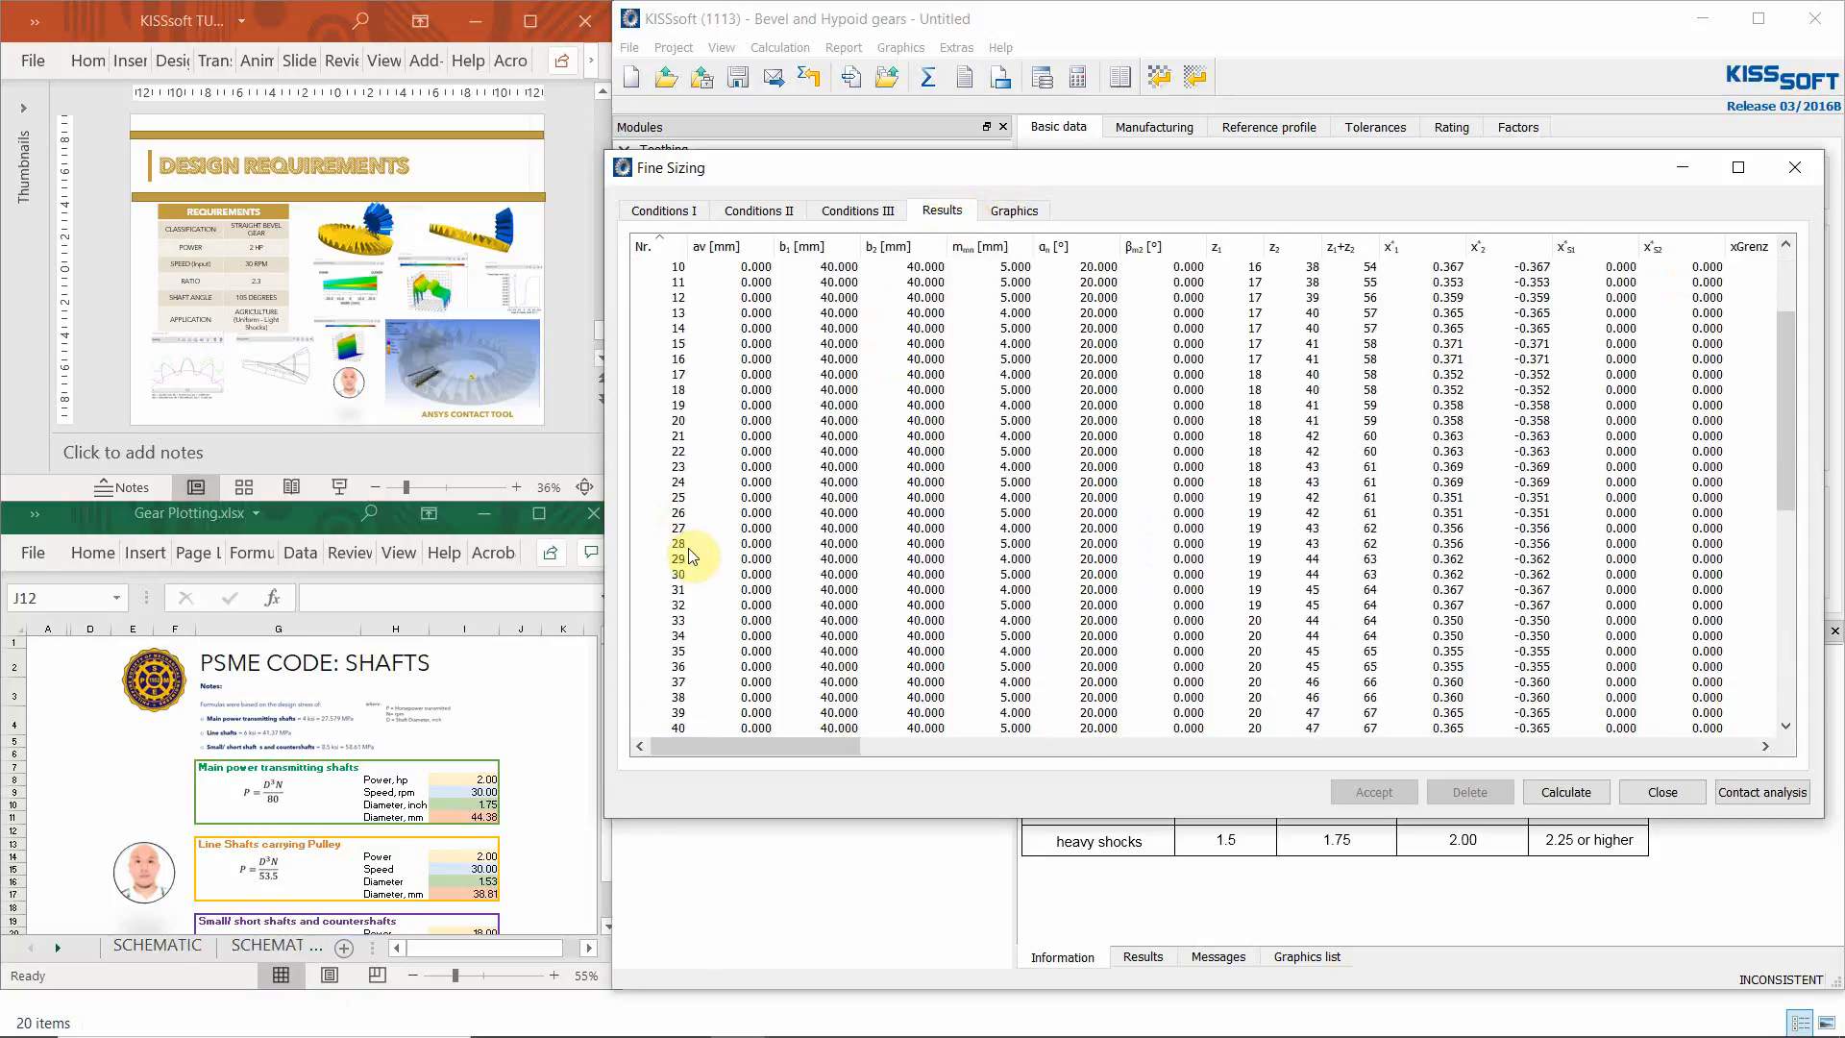
scroll(696, 547, "up", 2)
left_click(692, 512)
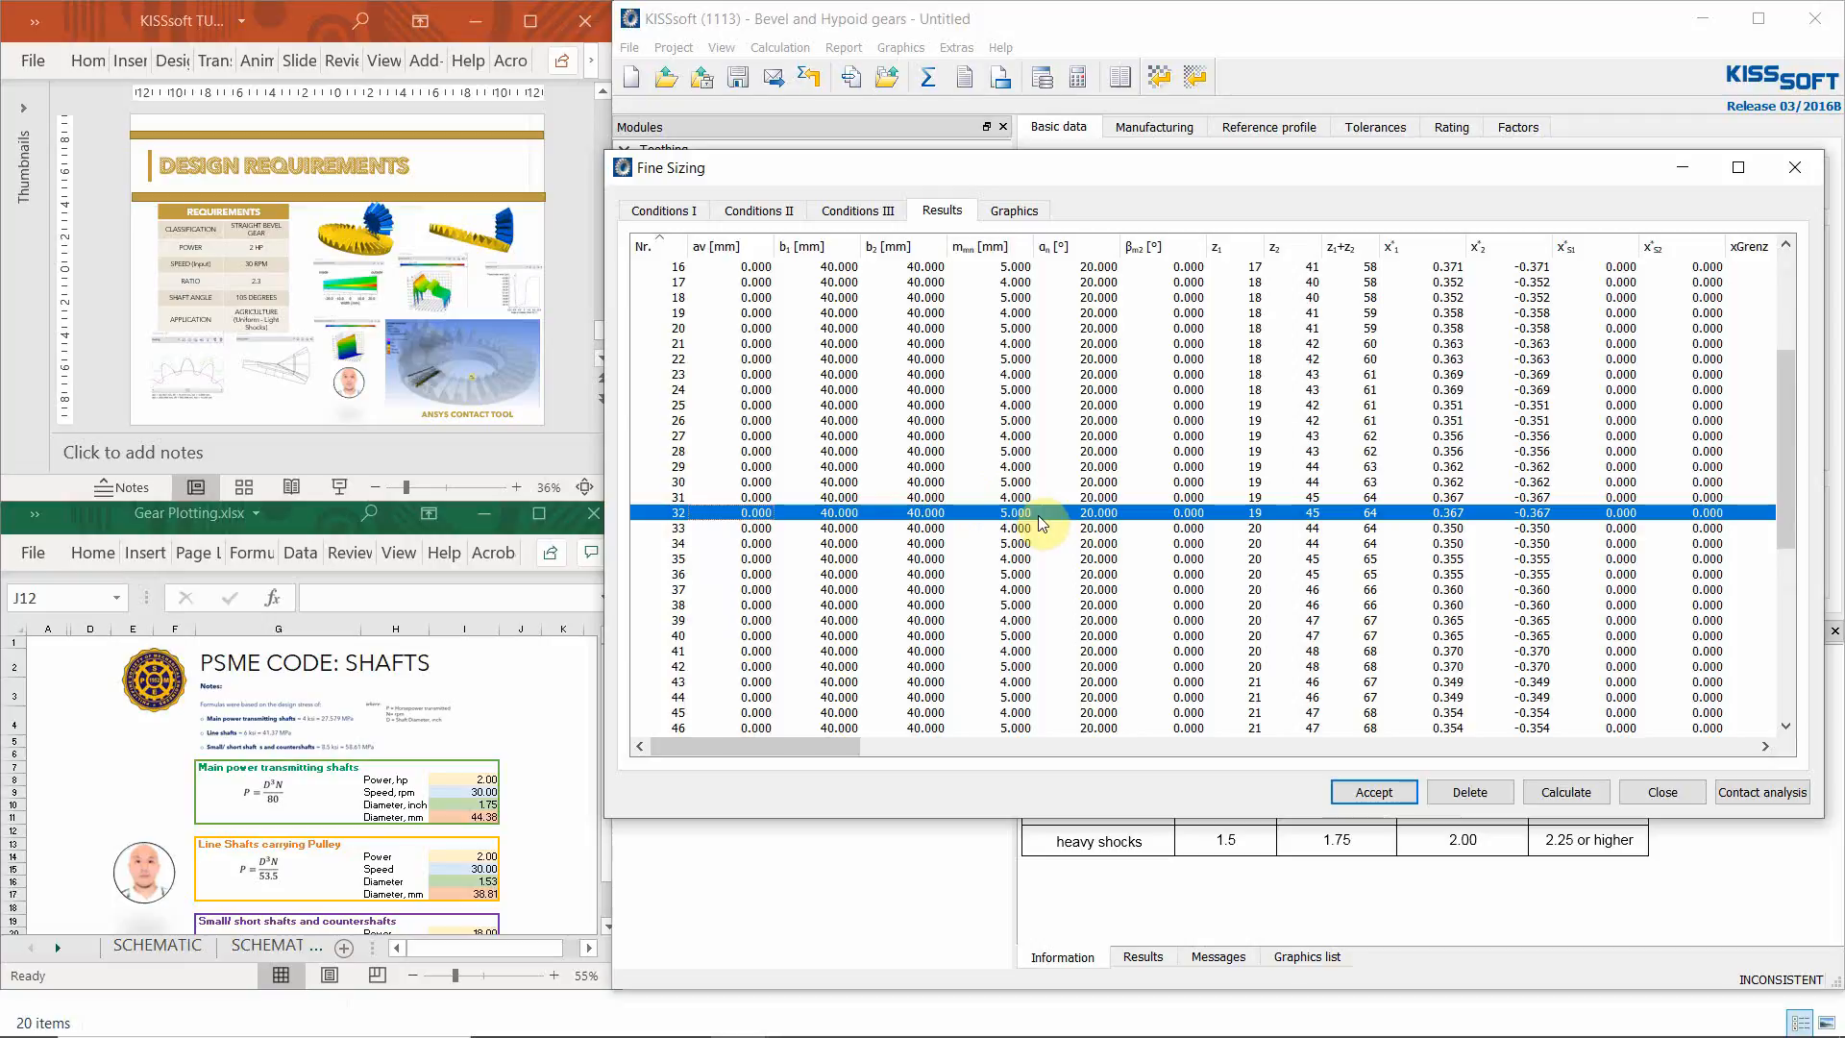
left_click_drag(797, 752, 1645, 722)
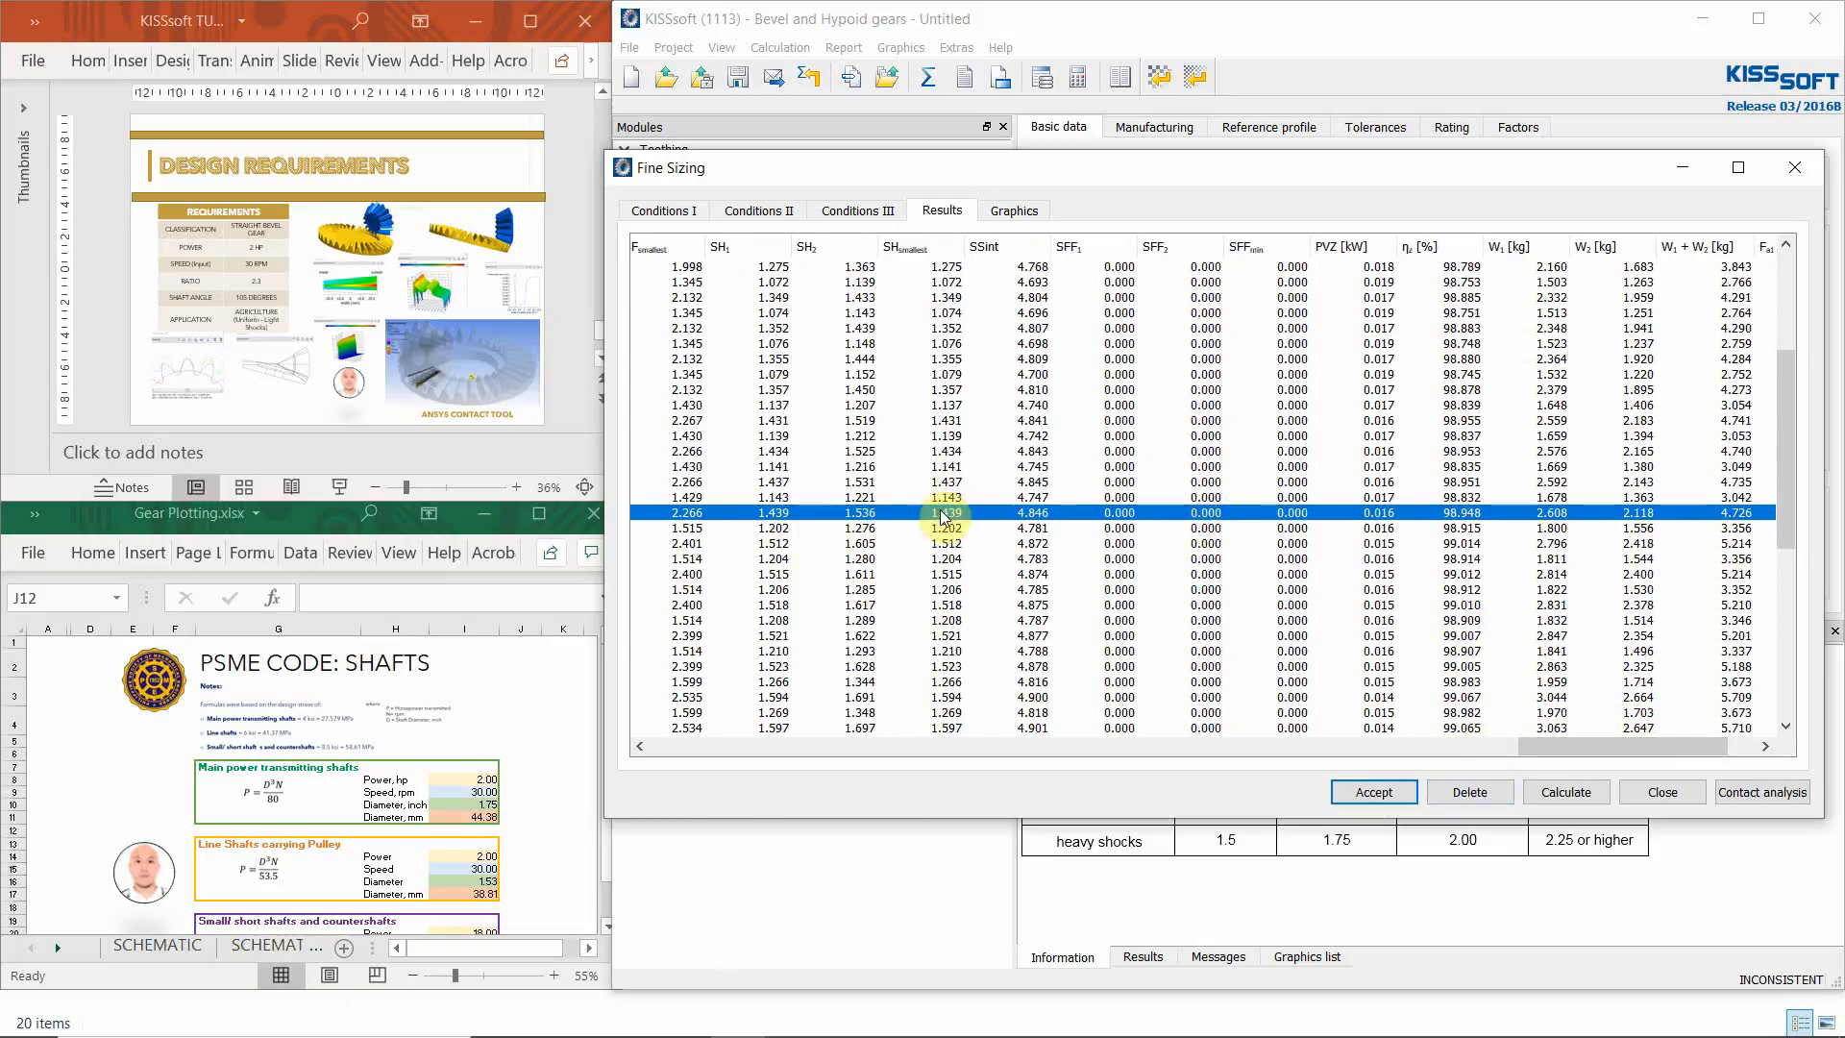
left_click_drag(1735, 736, 1681, 736)
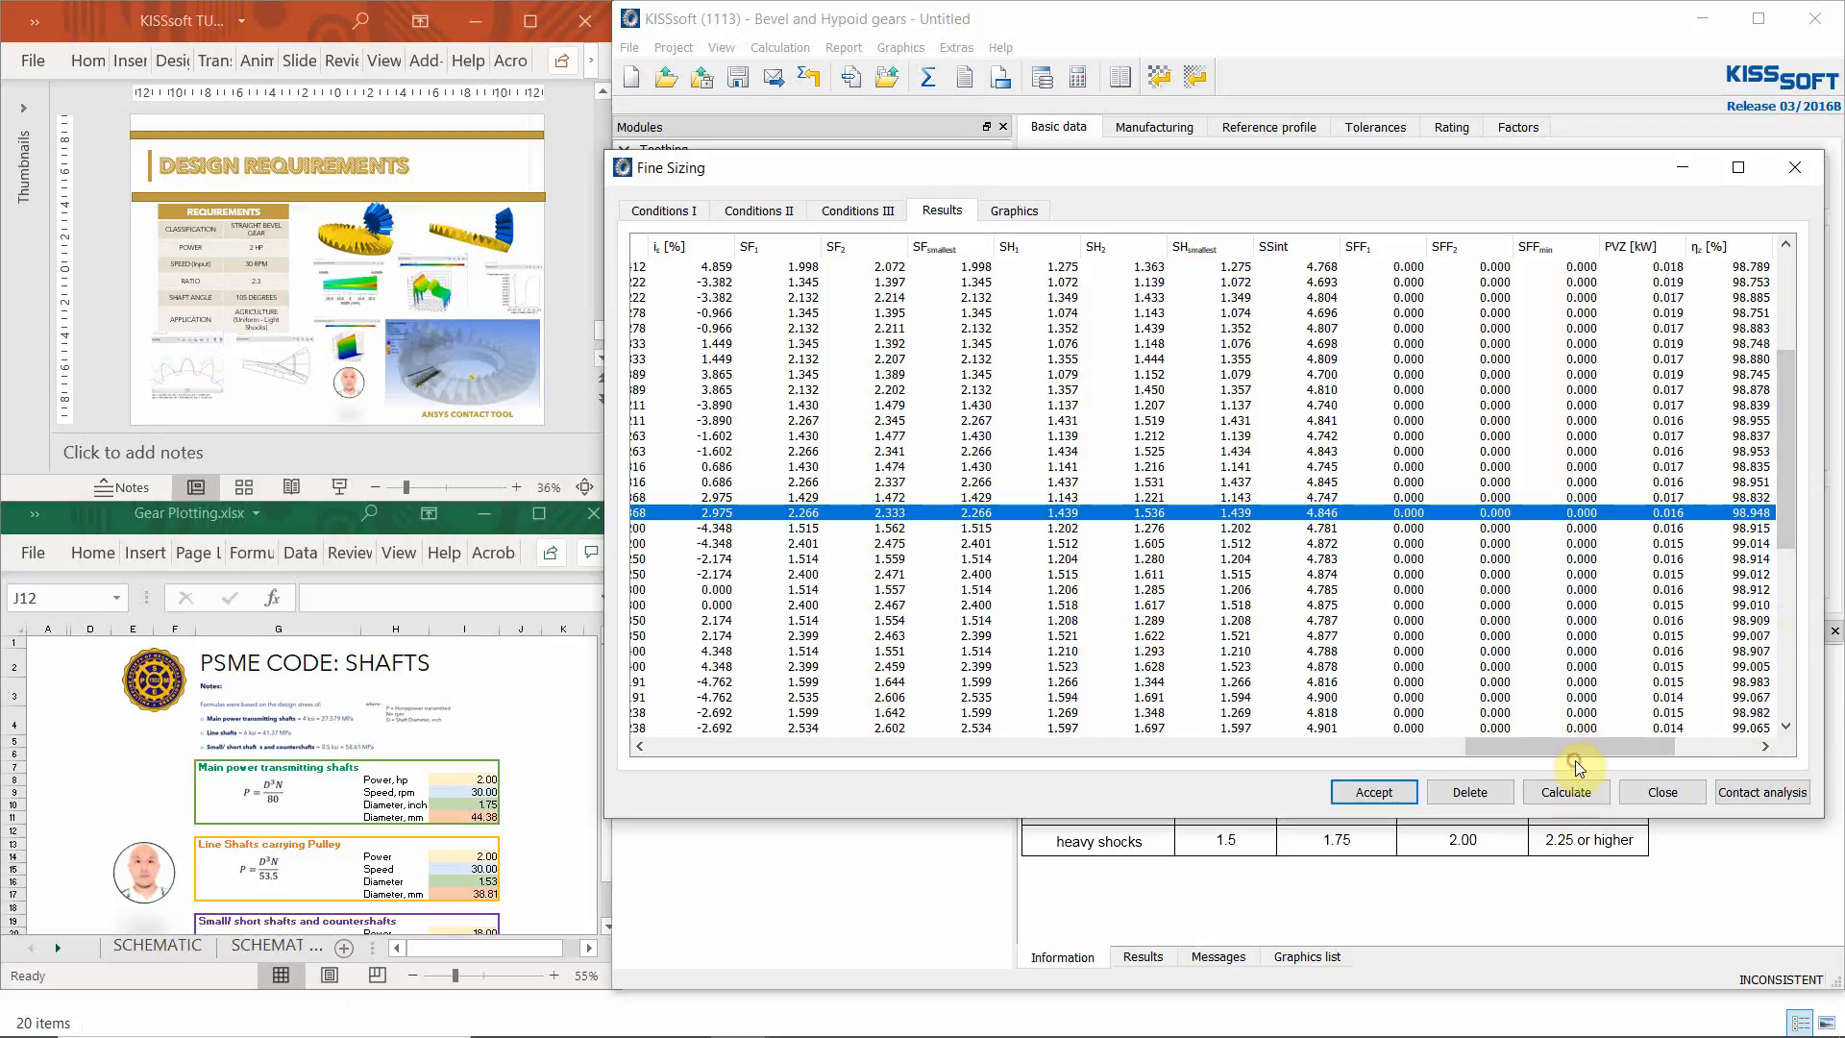
left_click_drag(1604, 748, 1720, 741)
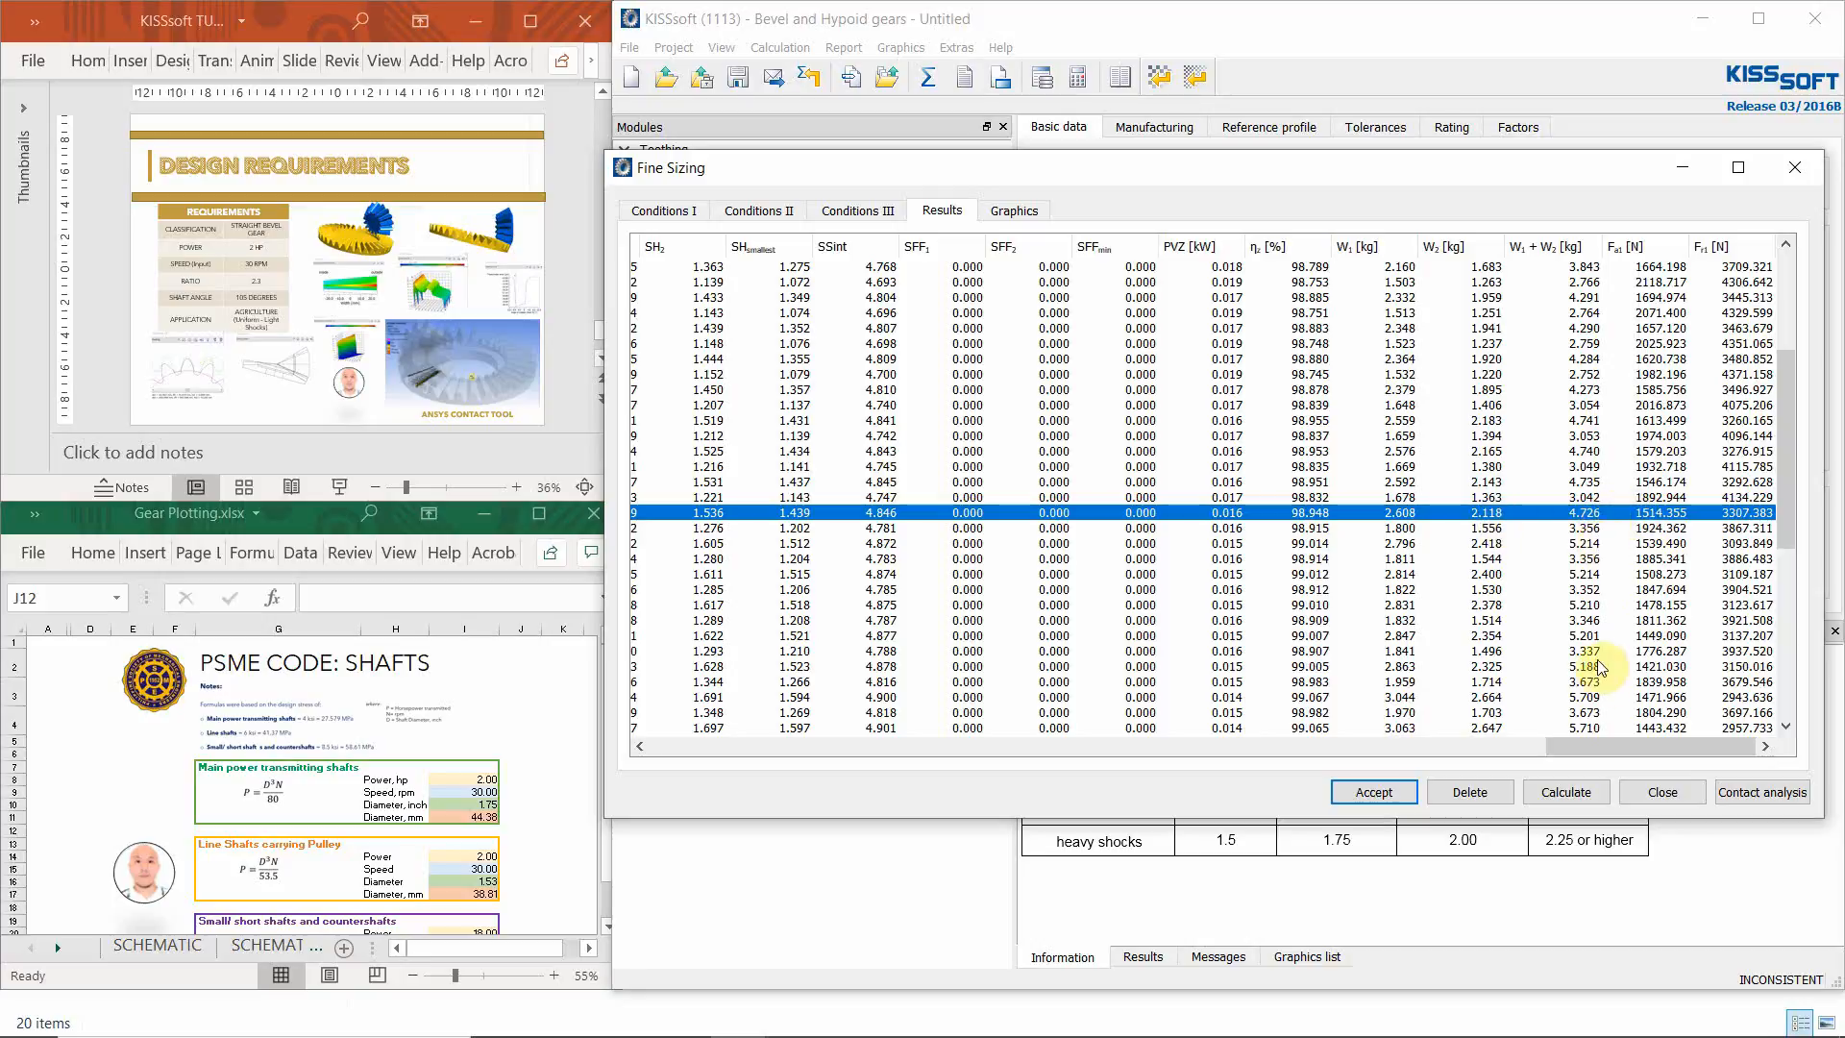
- Accept the selected fine sizing solution and recalculate the bevel gear pair with it
left_click(1384, 792)
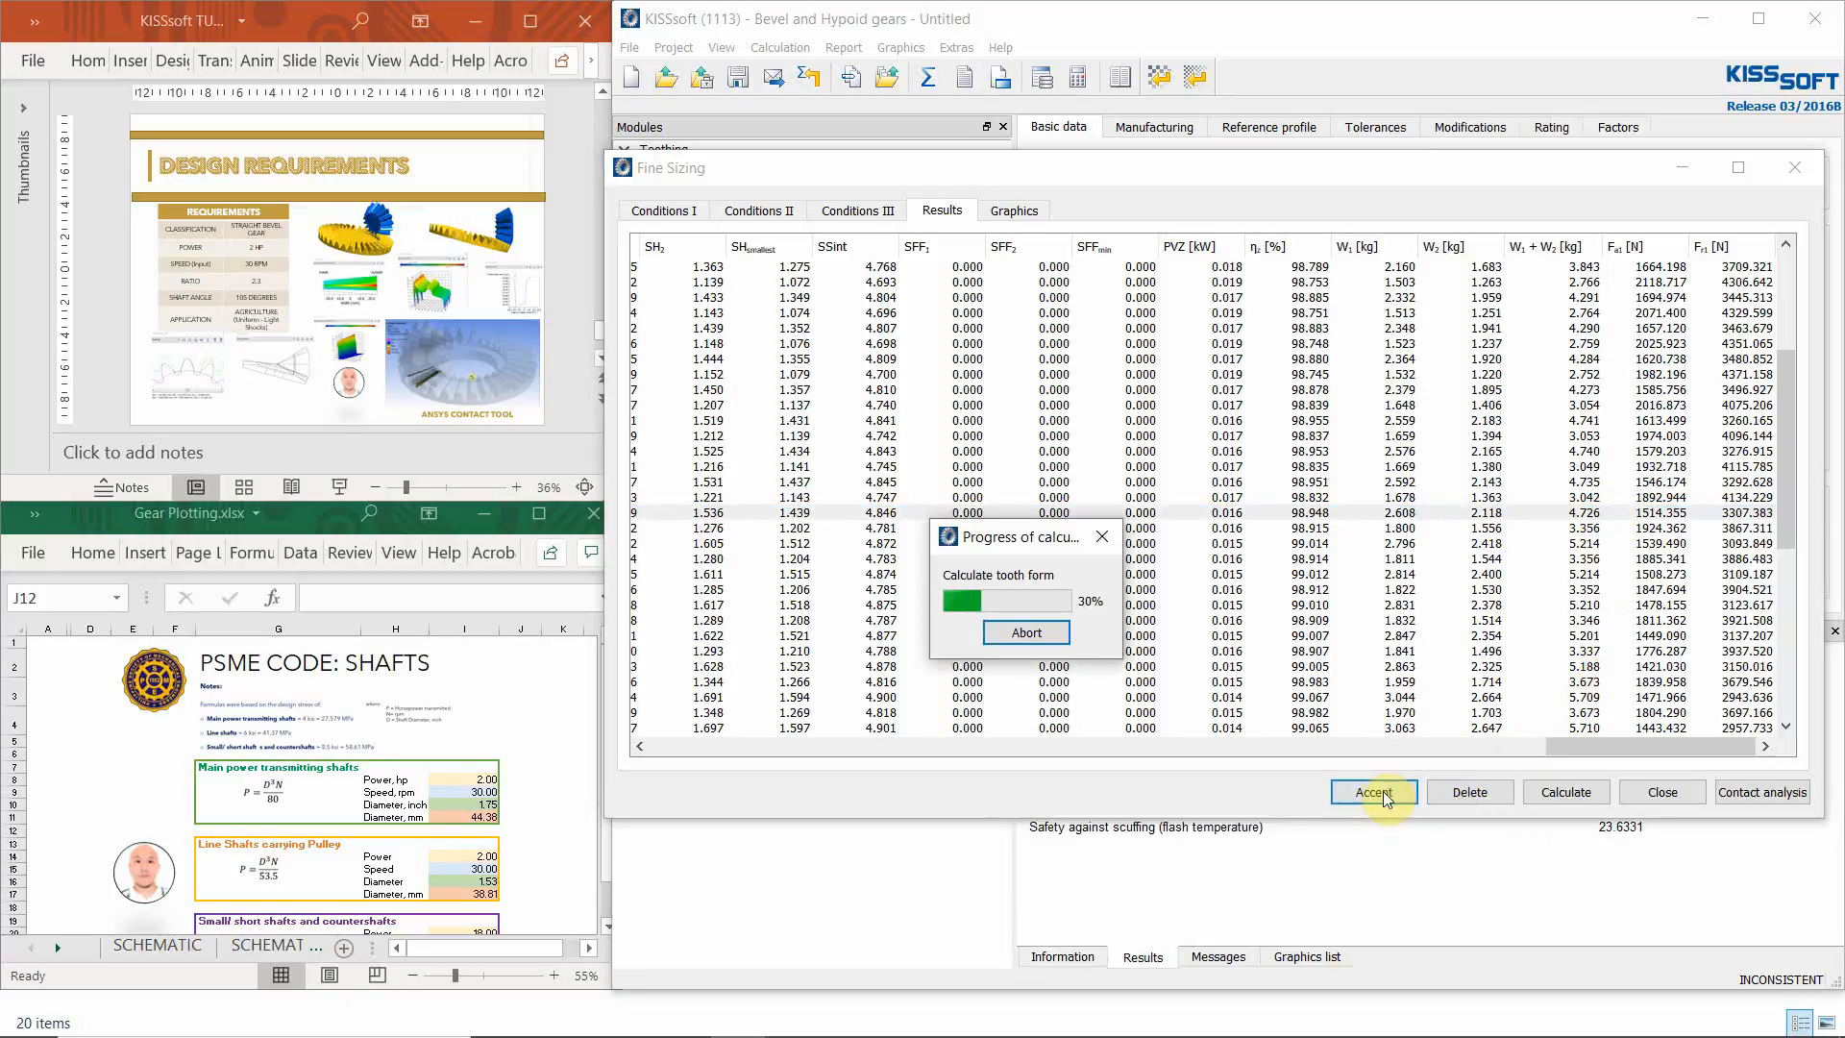
left_click(1646, 791)
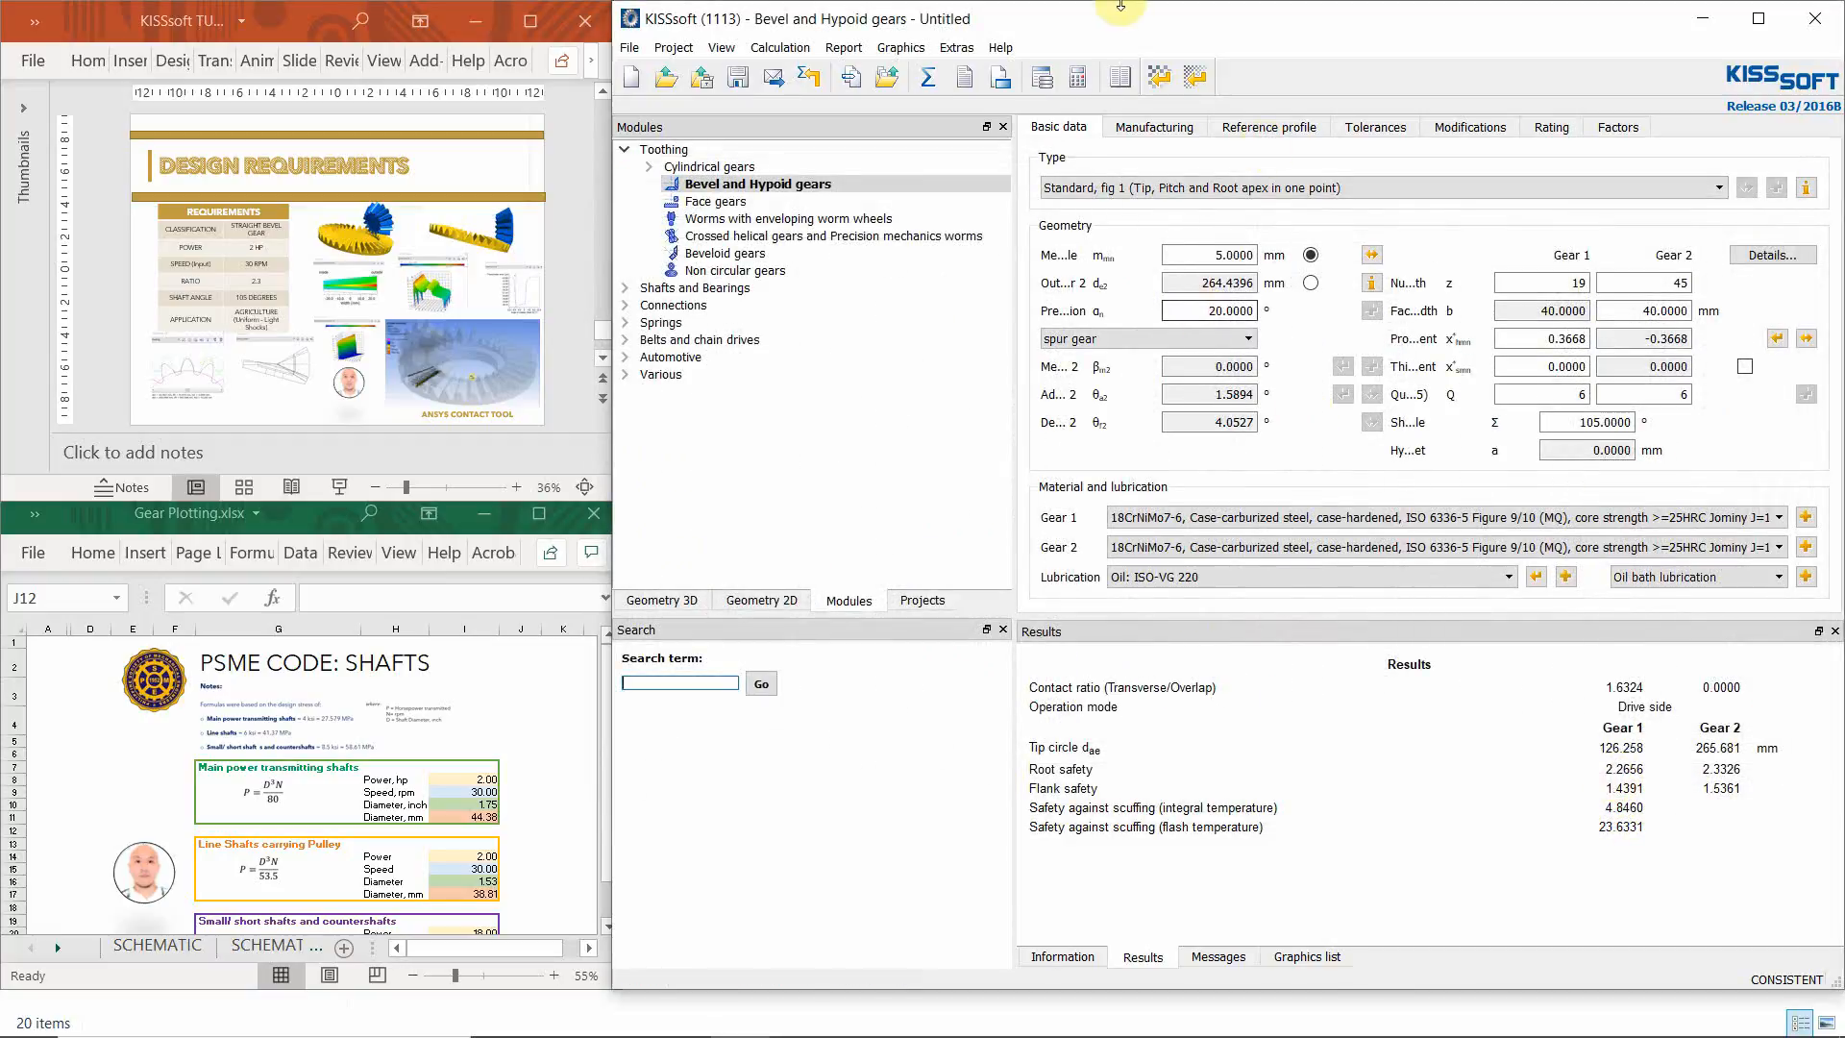
left_click(922, 78)
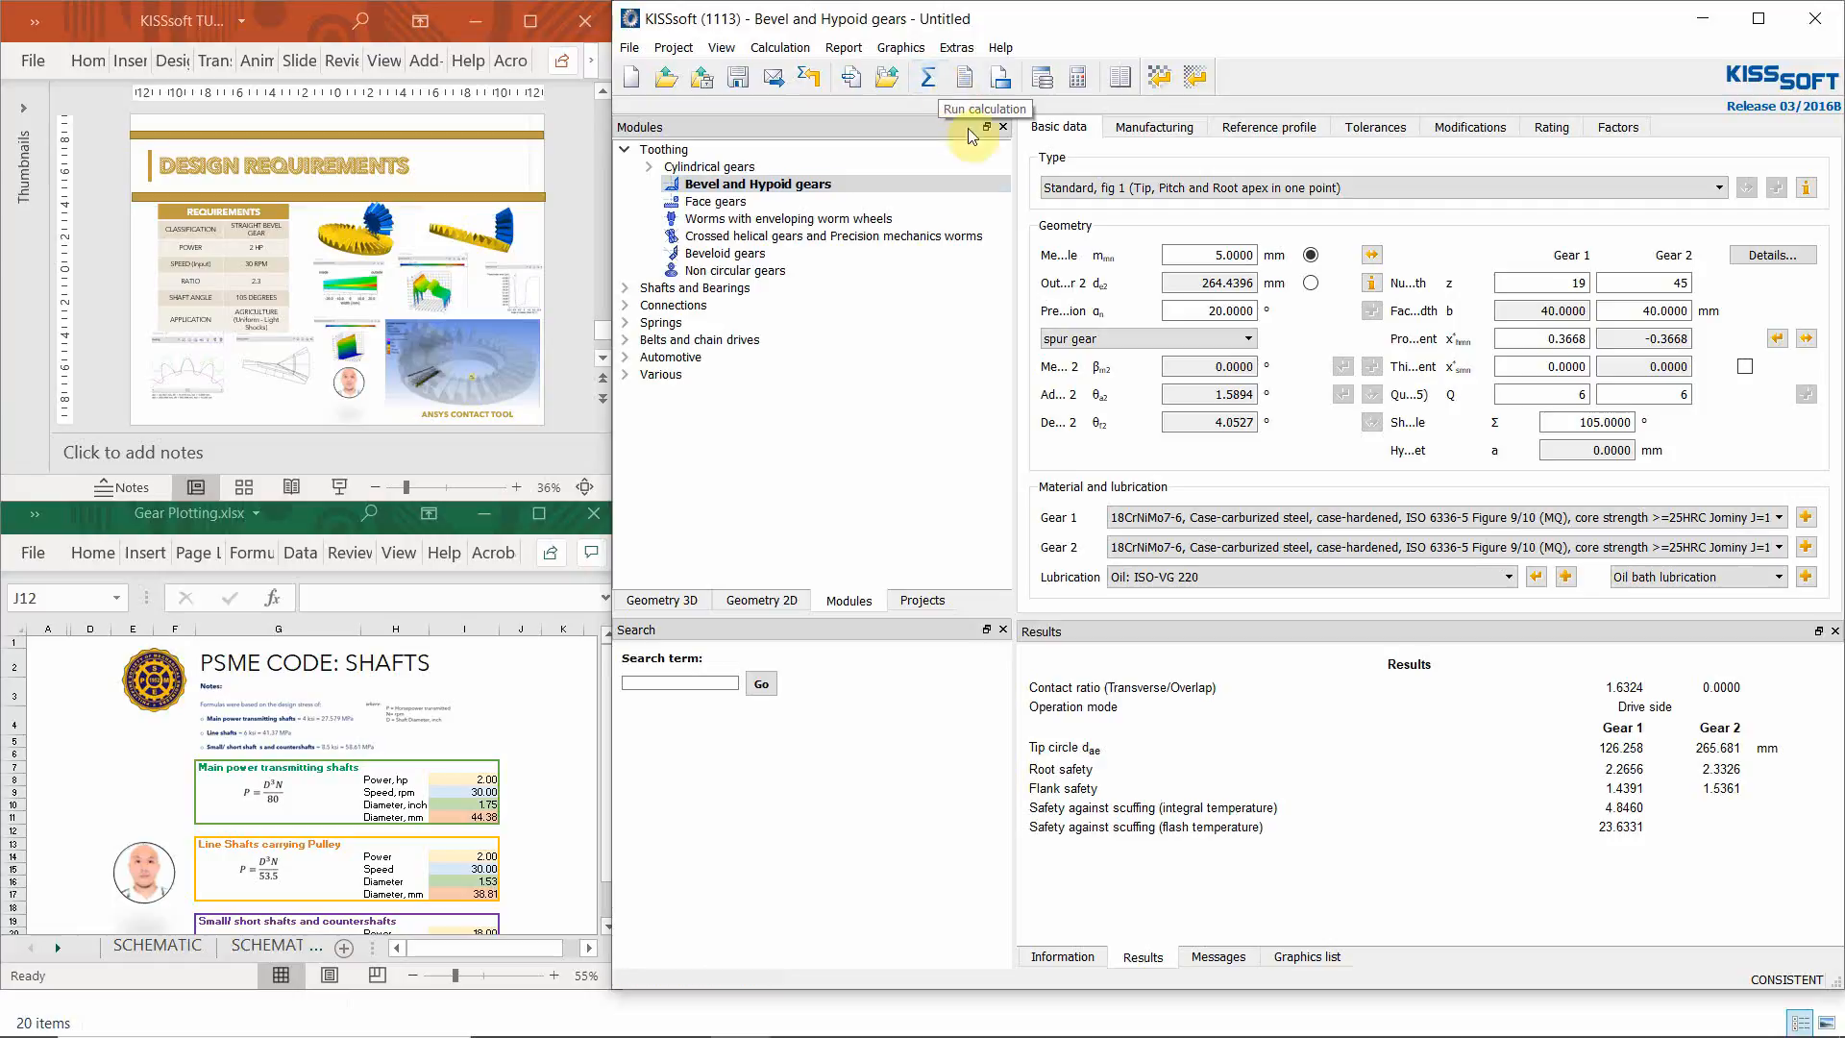
- Display the 3D tooth geometry of the complete gear system and inspect the meshing pair
left_click(894, 46)
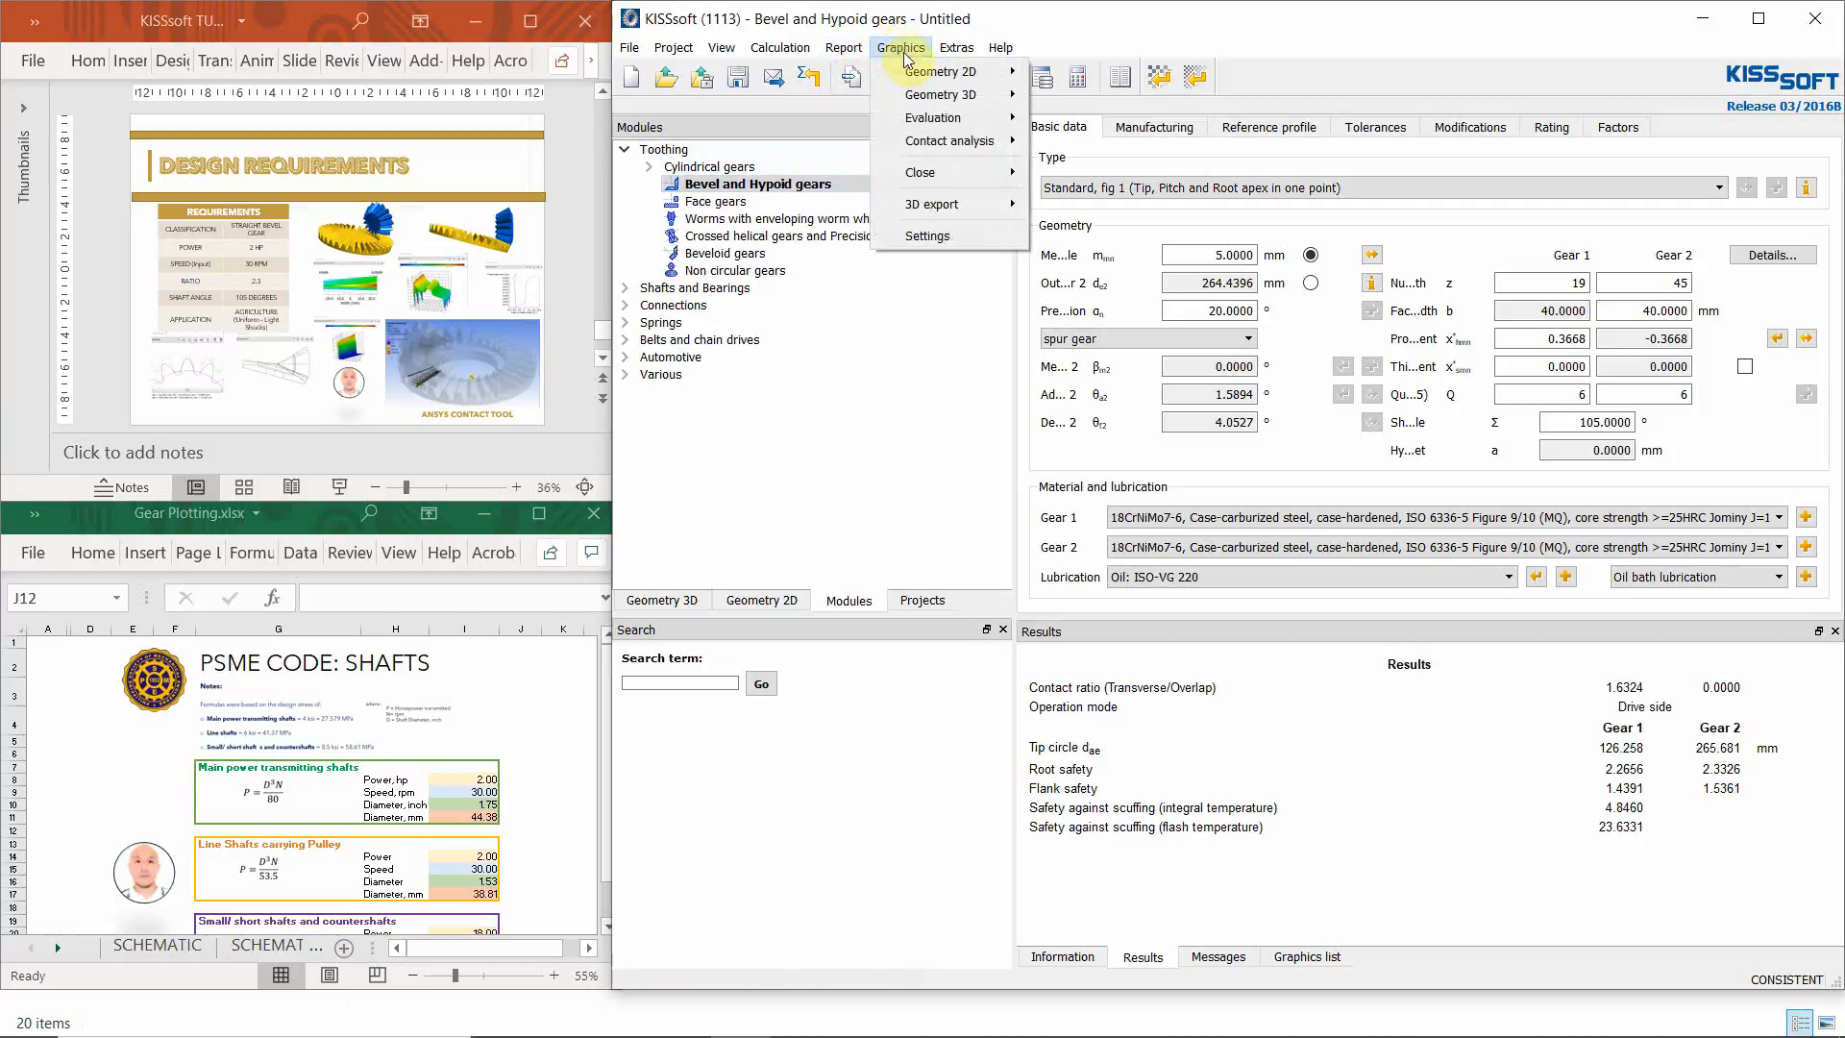
mouse_move(942, 95)
mouse_move(1119, 102)
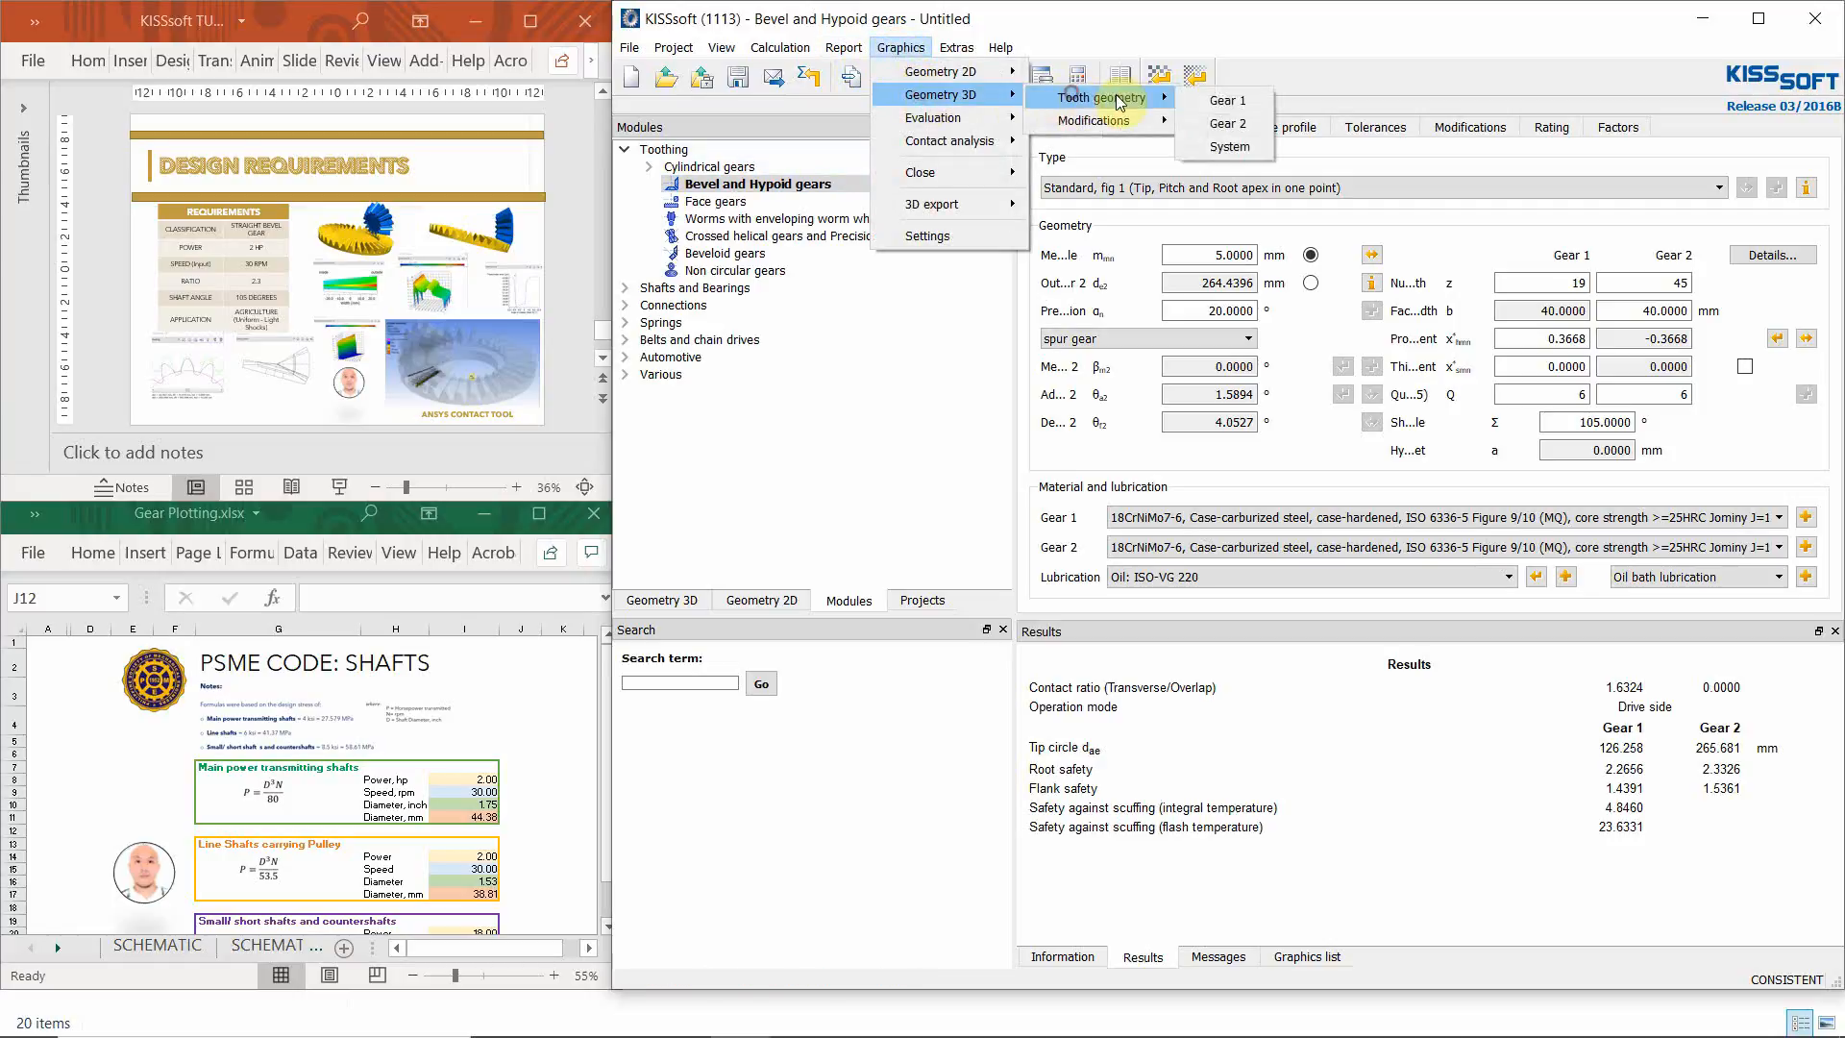
left_click(1230, 147)
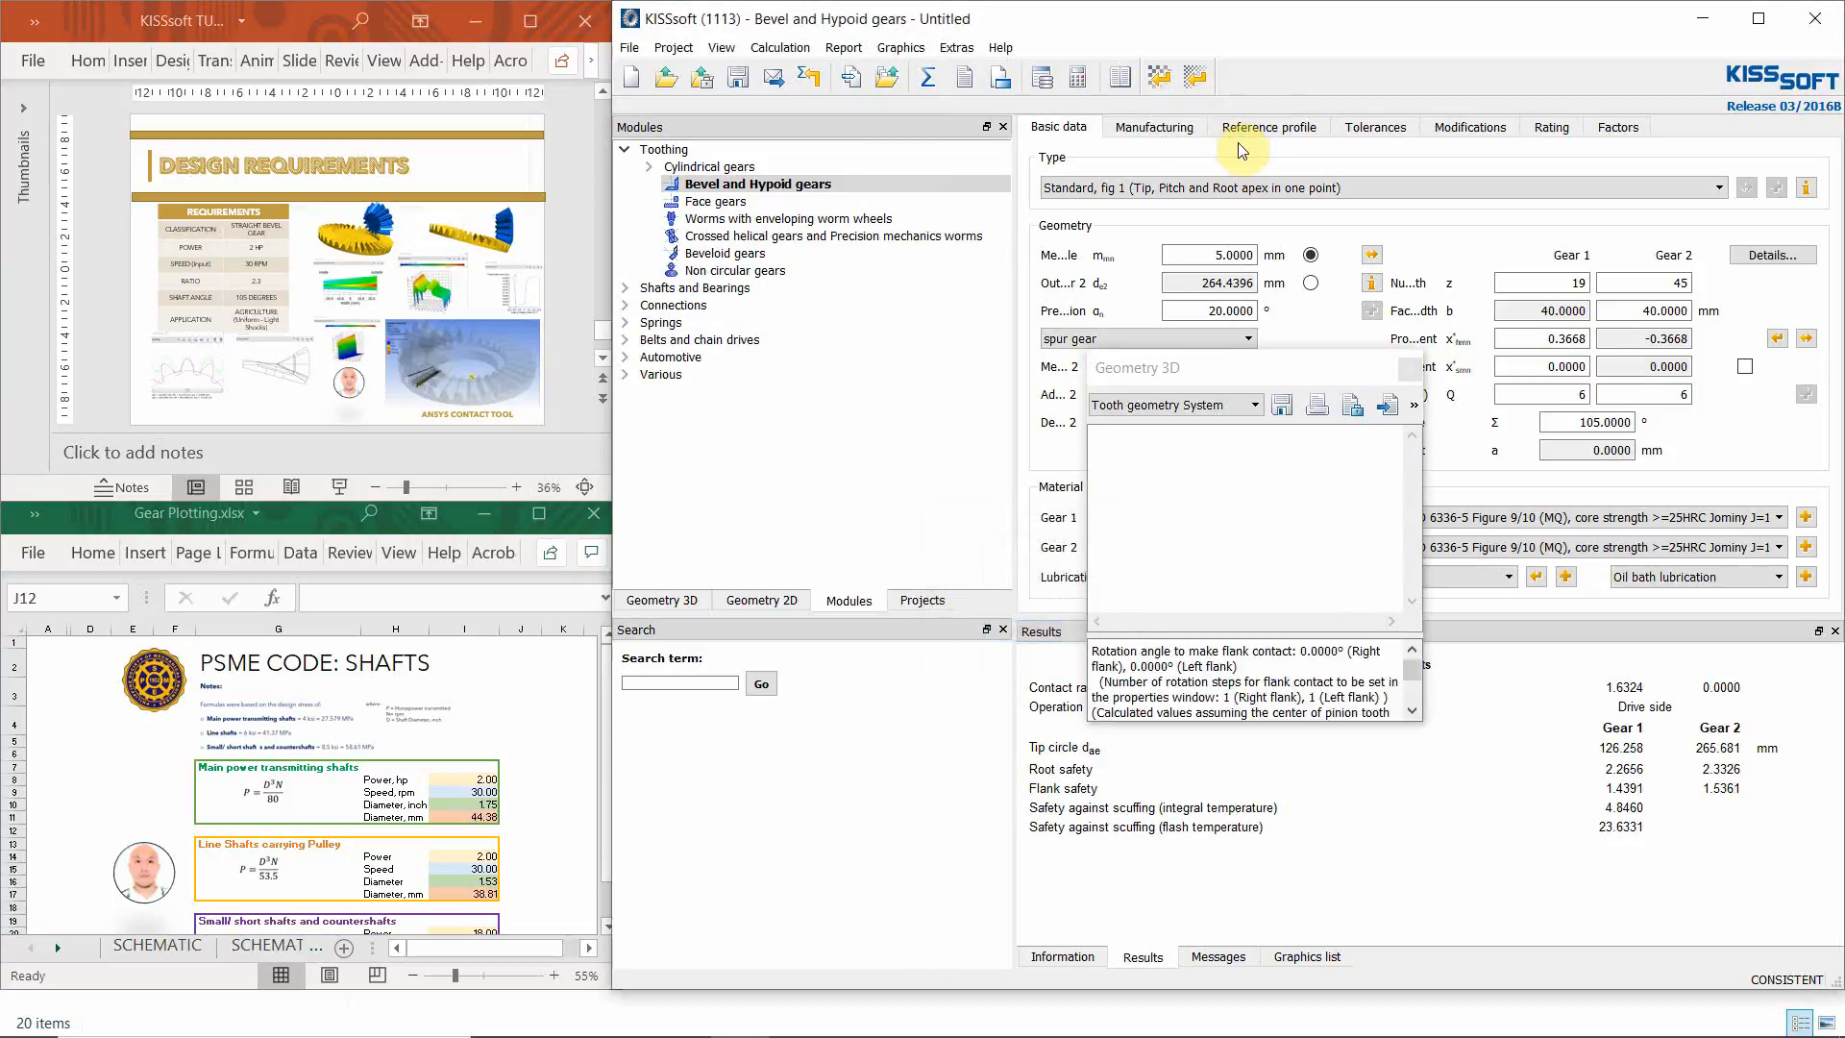
left_click_drag(1277, 551, 1122, 620)
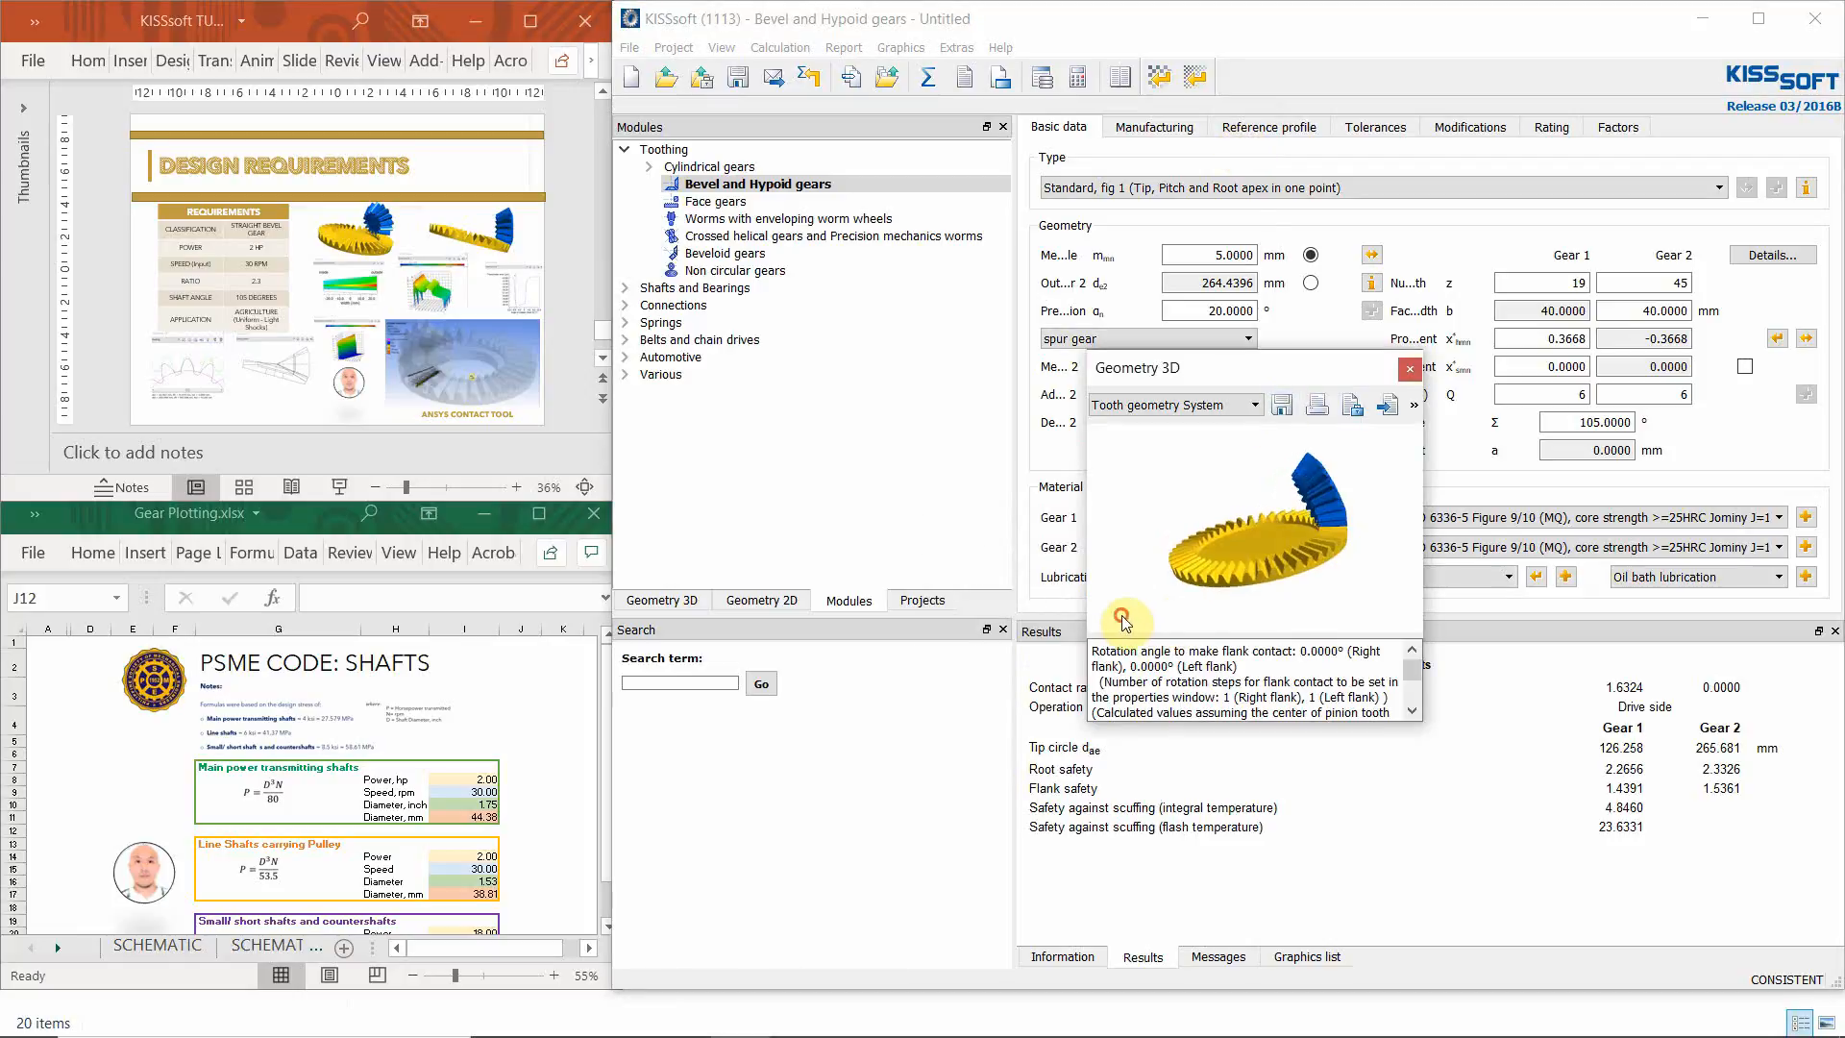
- Replace the floating 3D window with the docked 3D view of the gear system, seen from the left
left_click(661, 600)
left_click(1409, 368)
left_click(821, 158)
left_click(740, 209)
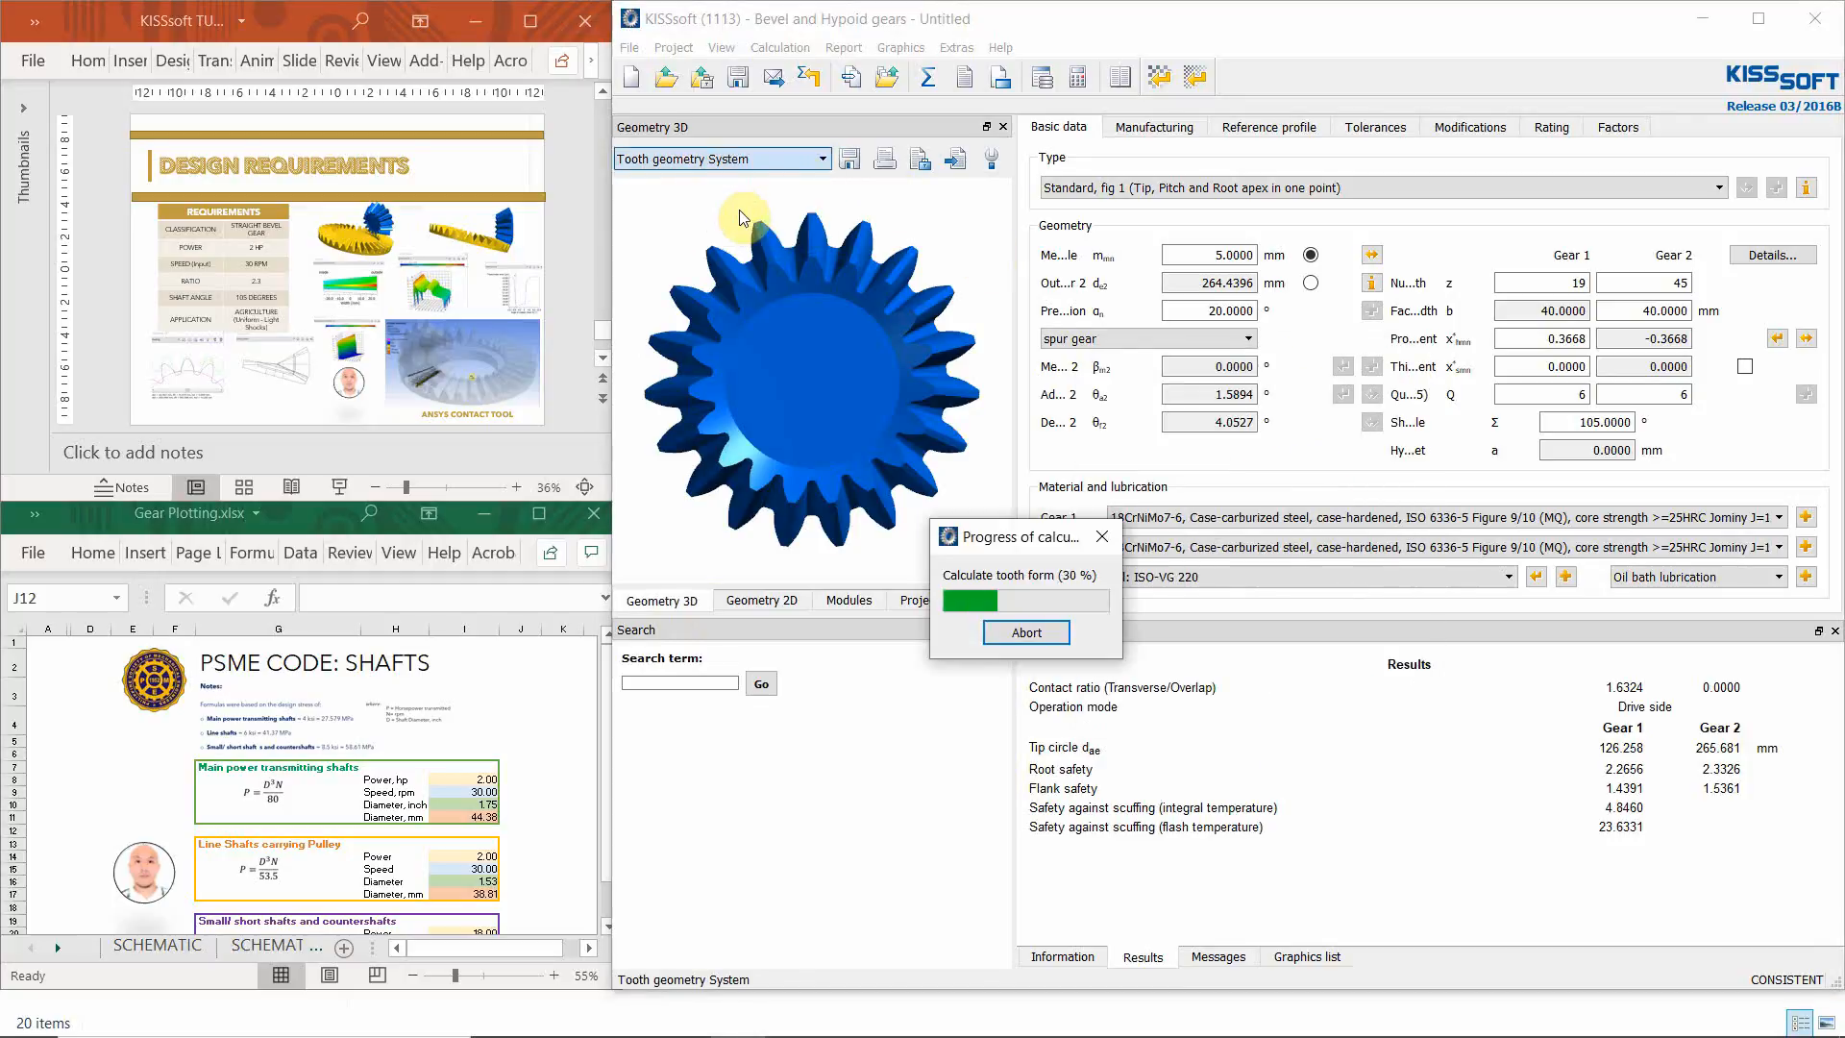
right_click(899, 272)
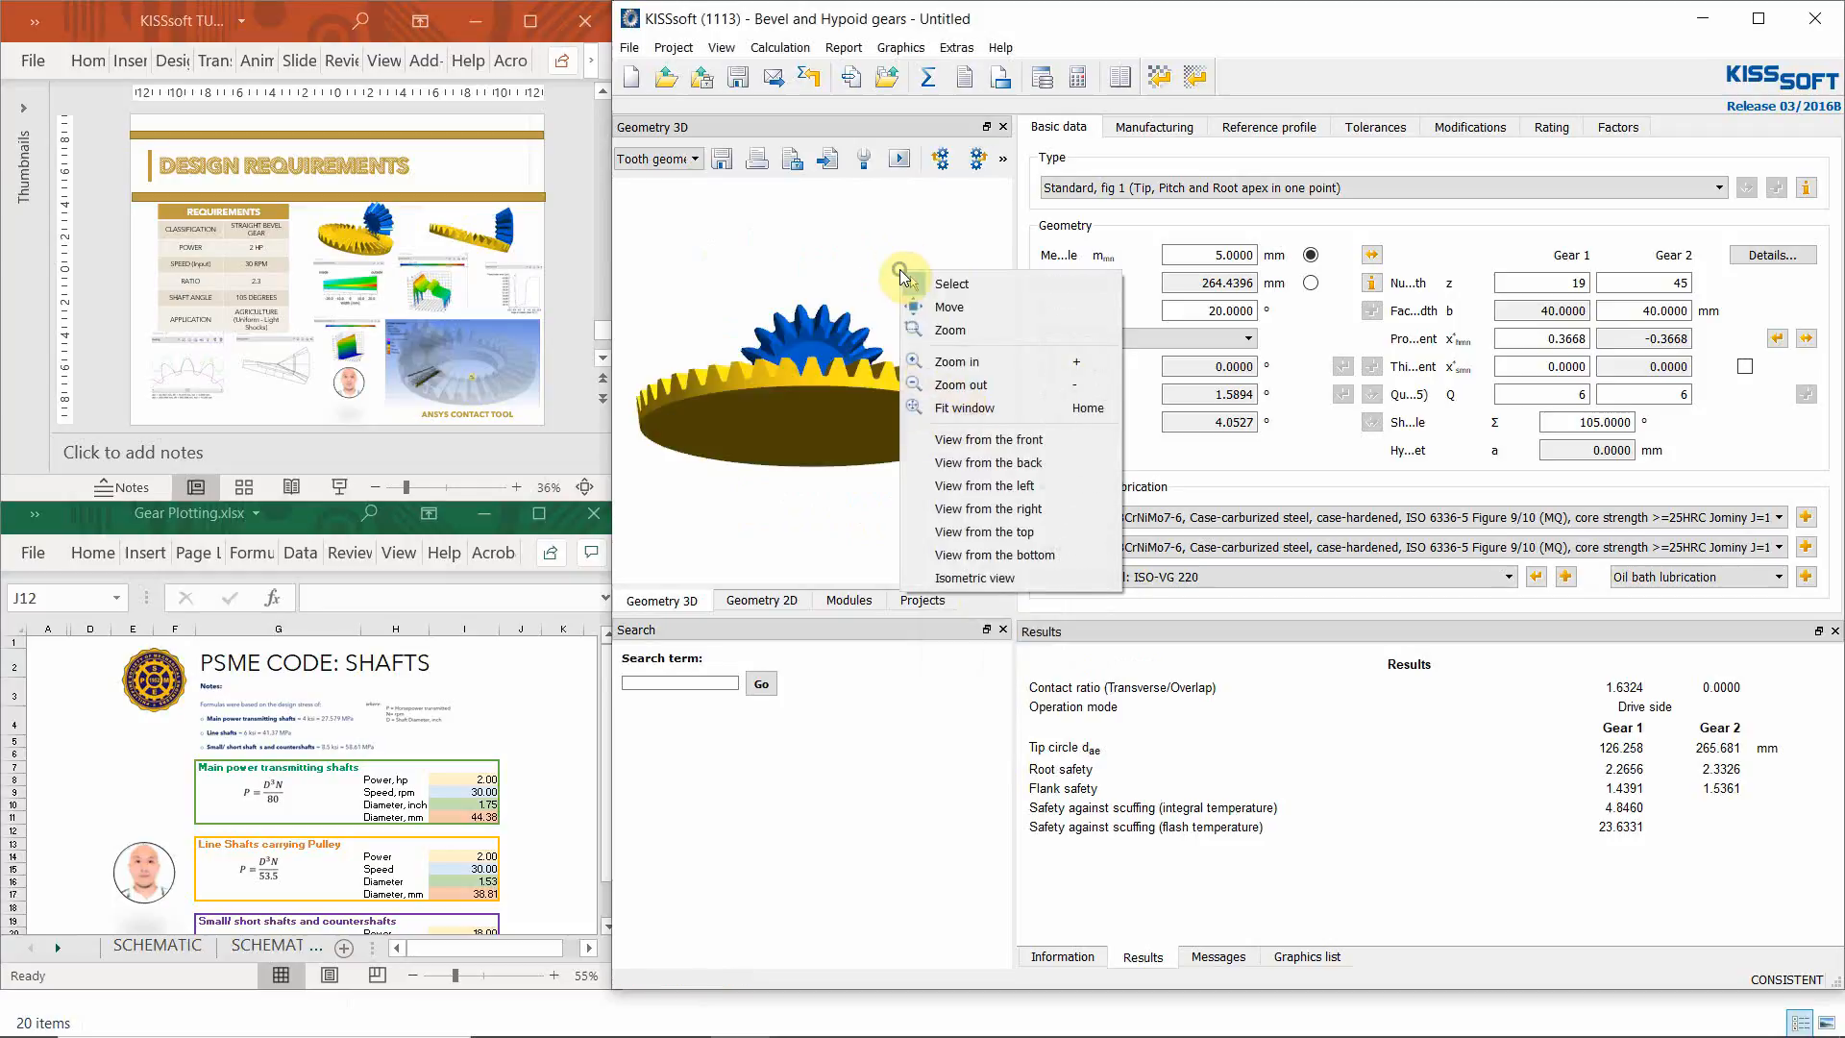
left_click(999, 492)
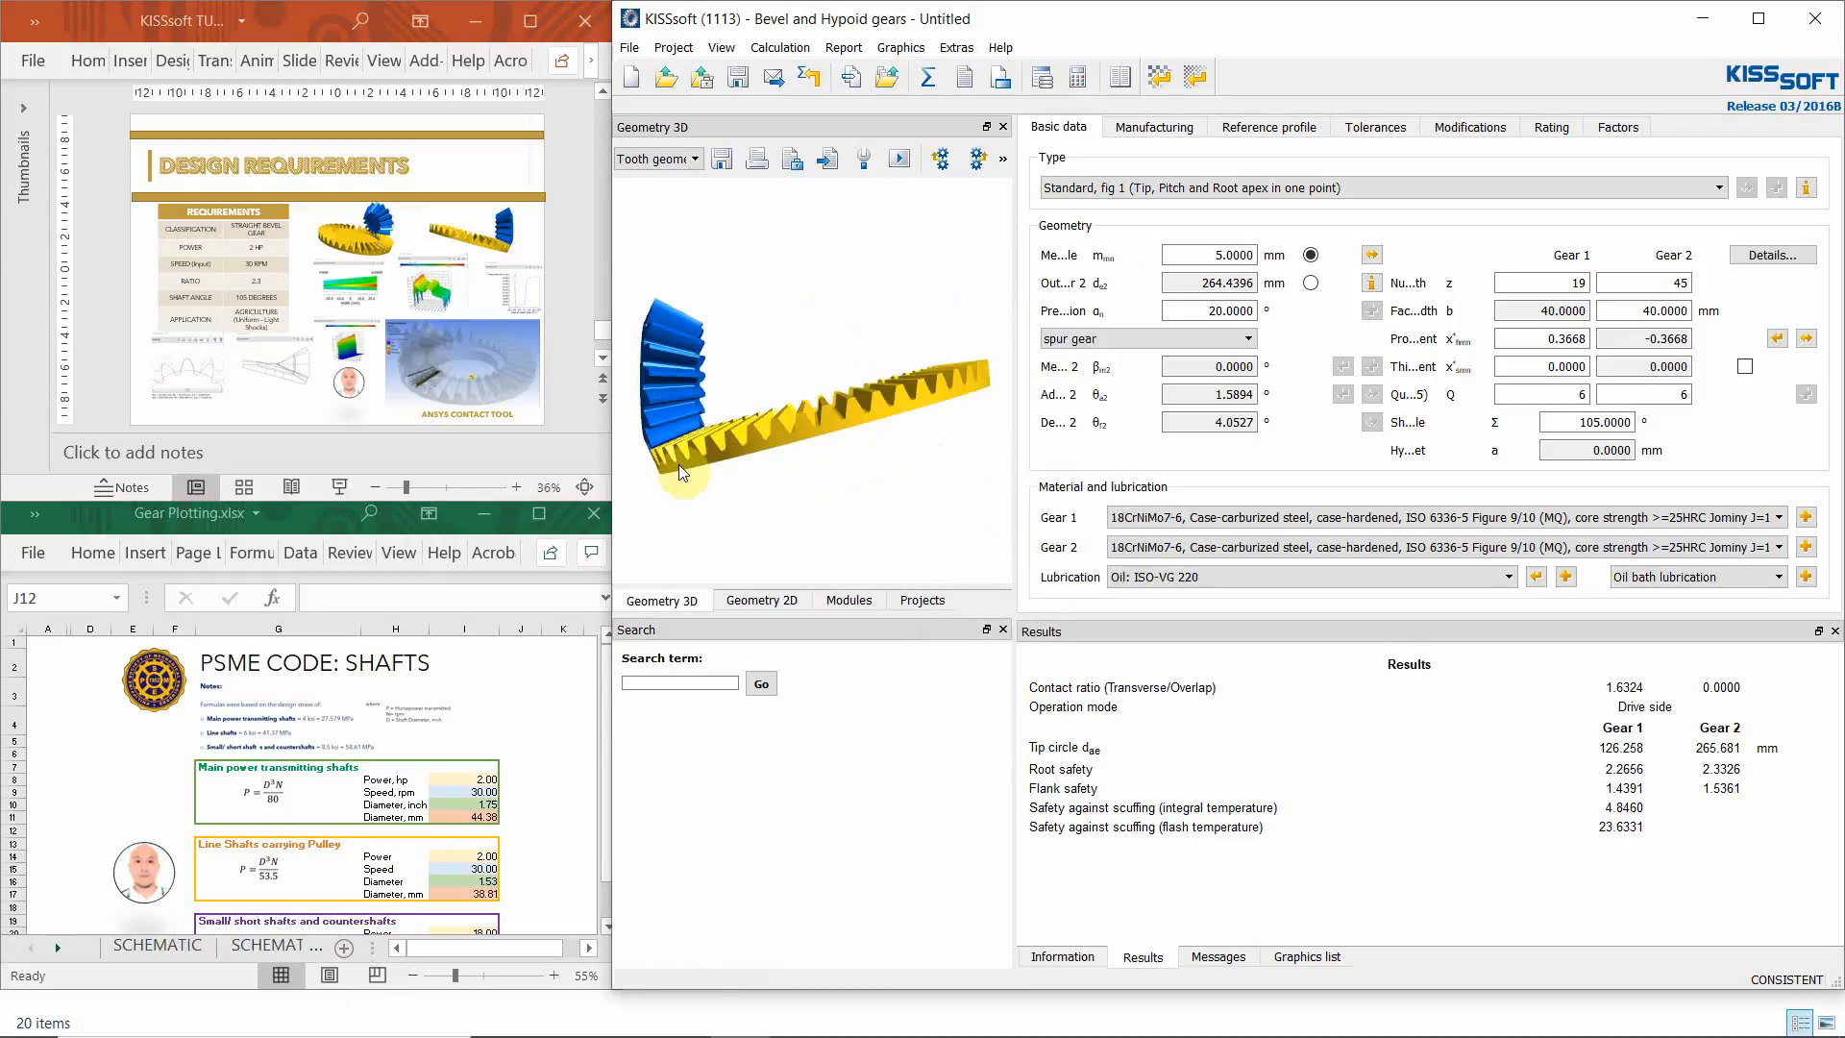
scroll(891, 480, "down", 1)
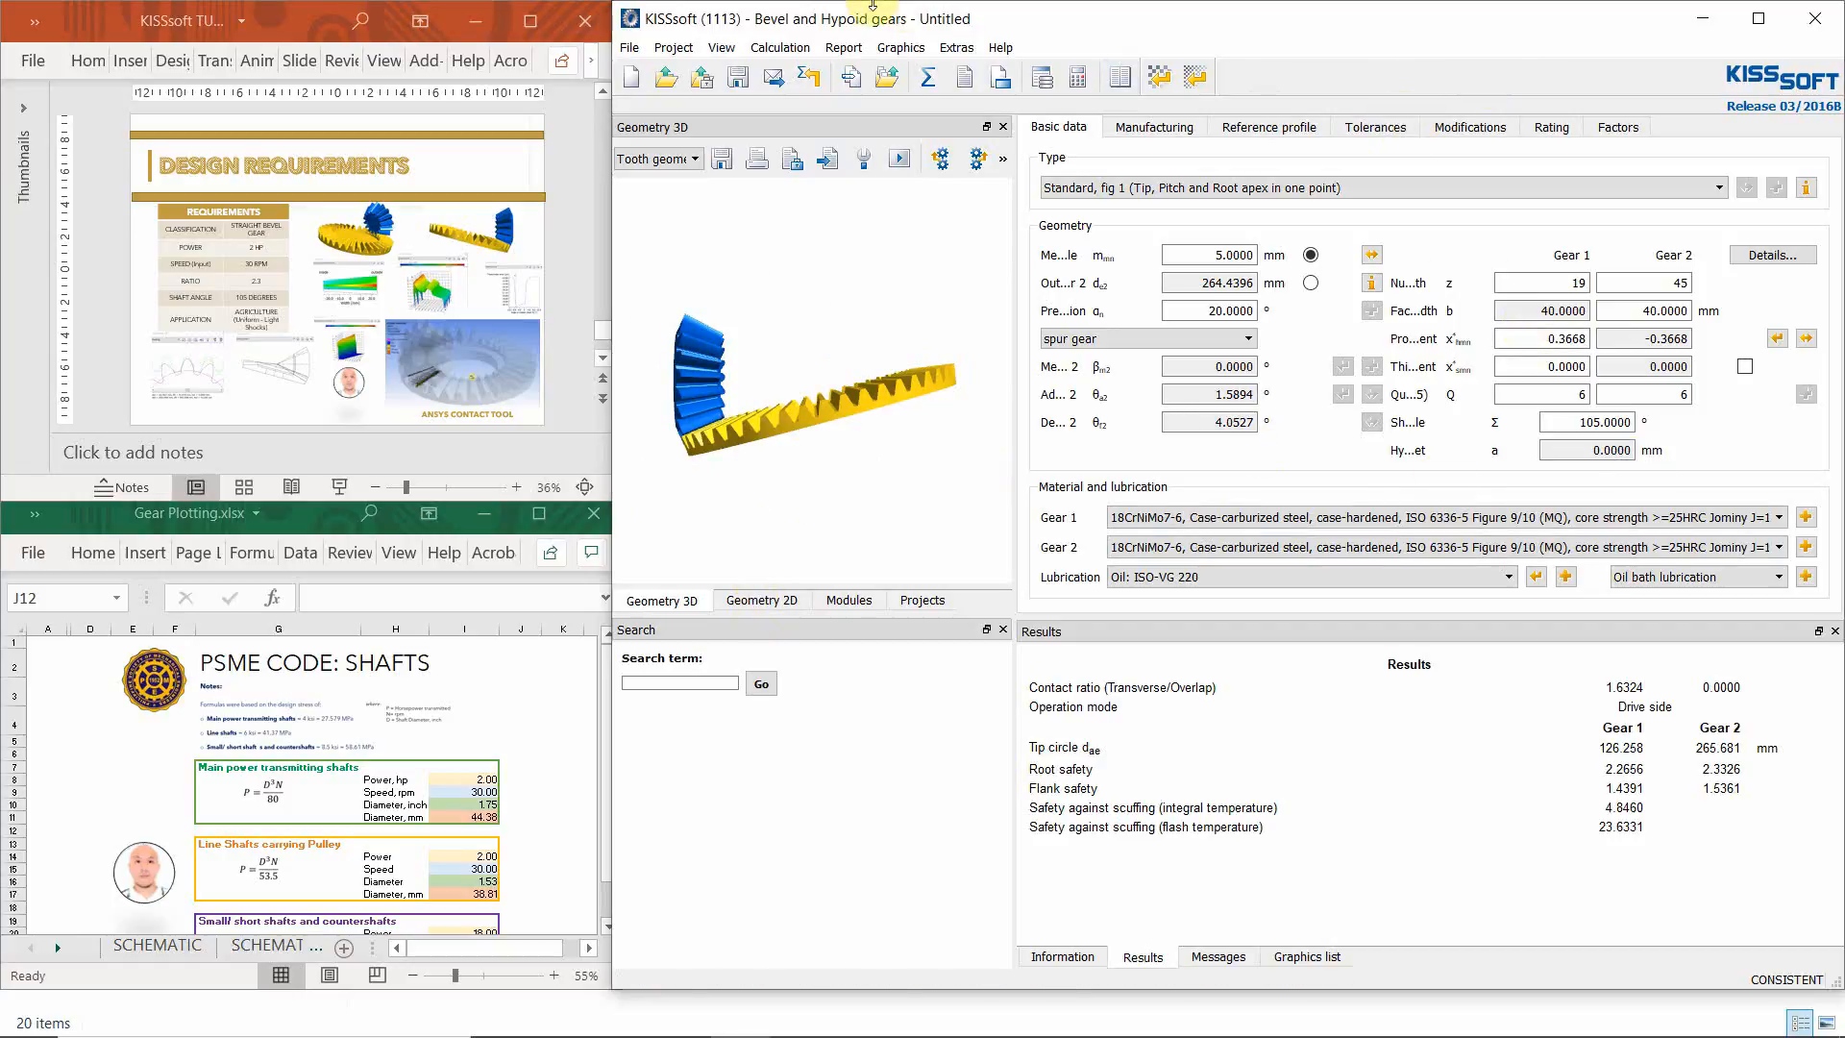
- Enable the contact analysis for the gear pair and set its coefficient of friction to 0.1030
left_click(800, 47)
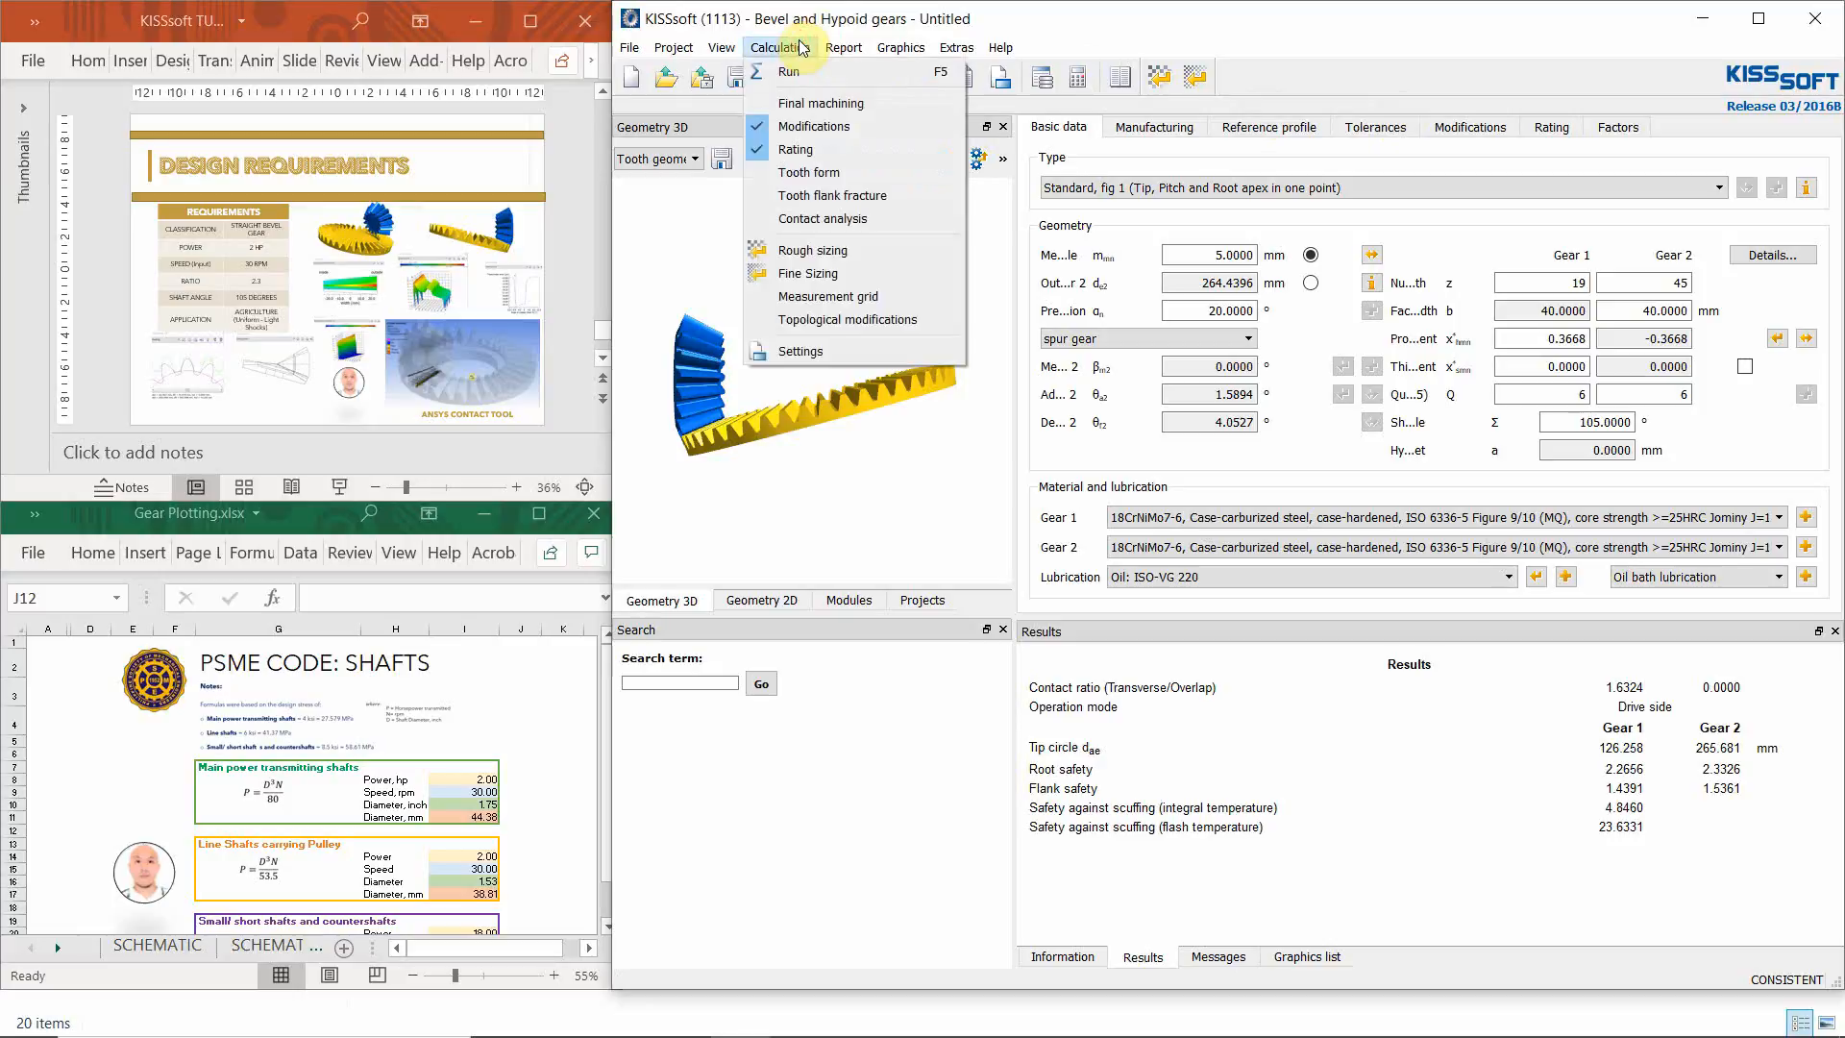
left_click(786, 221)
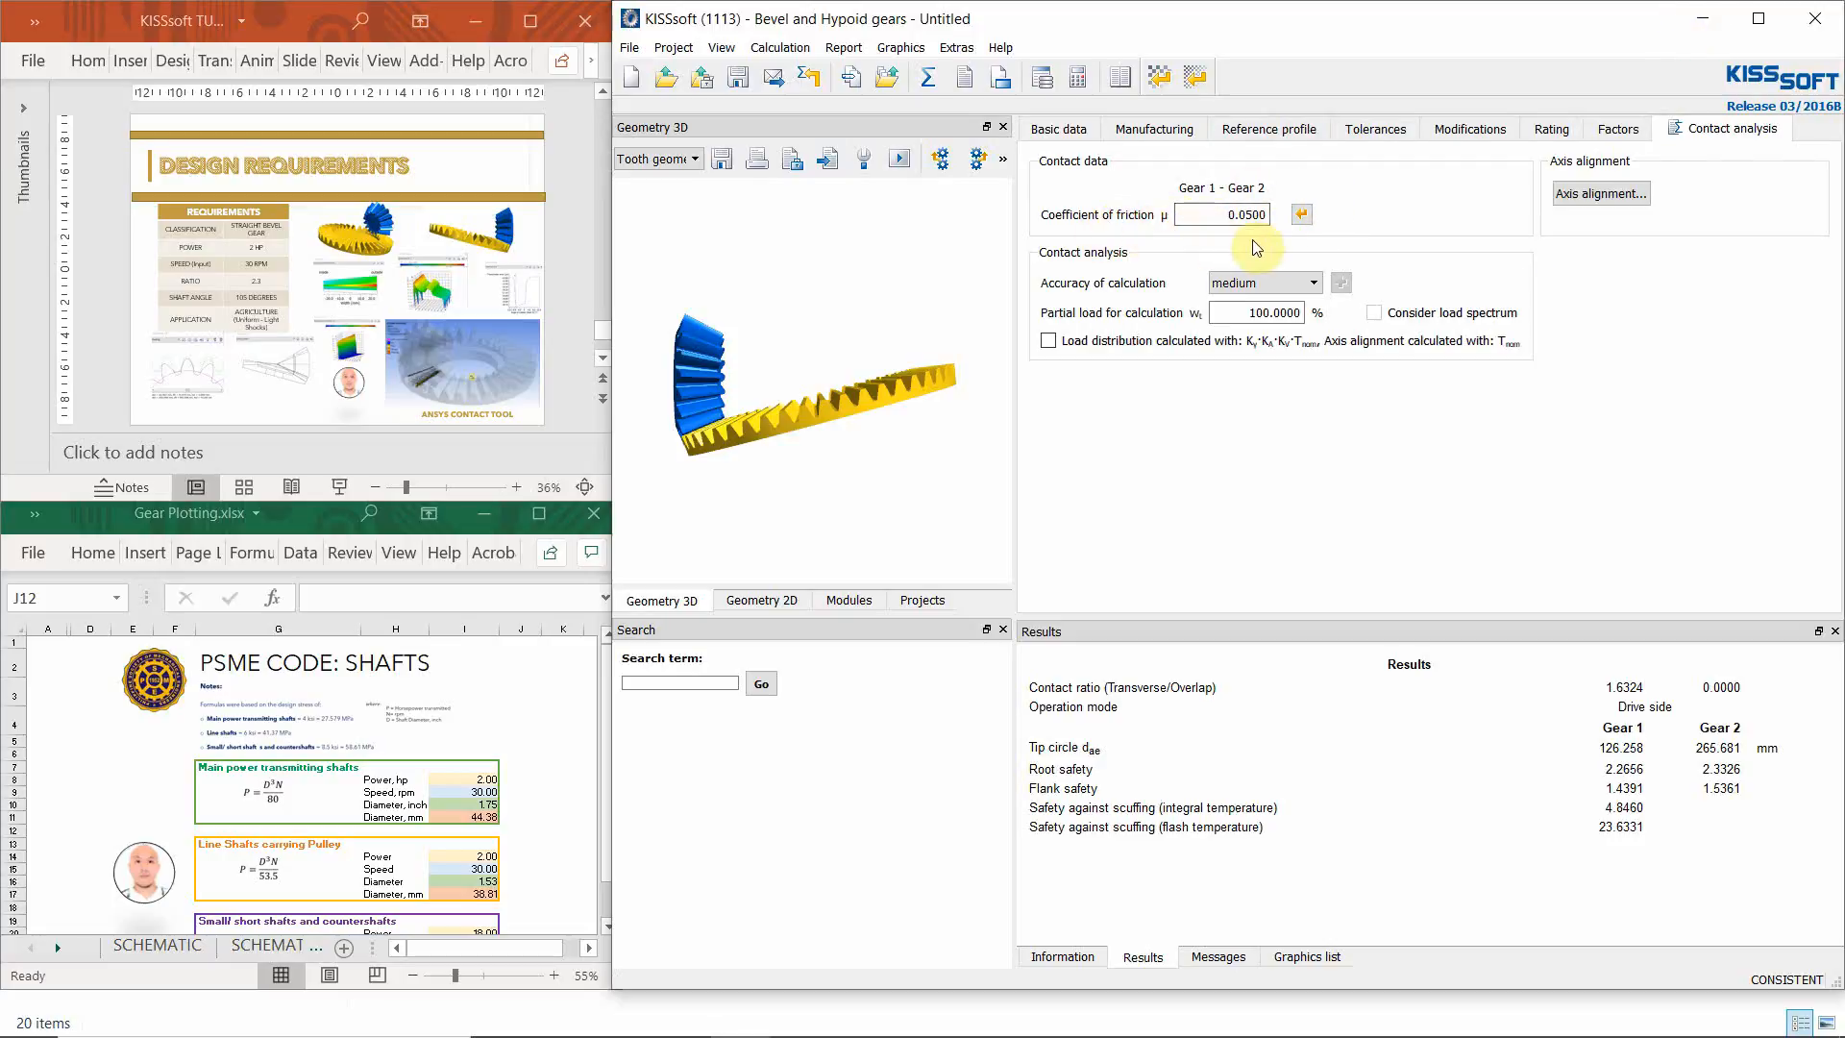
left_click(1227, 217)
type("0.1030")
- Examine the axis alignment definition, including the misalignment values and the From shaft calculation option
left_click(1600, 195)
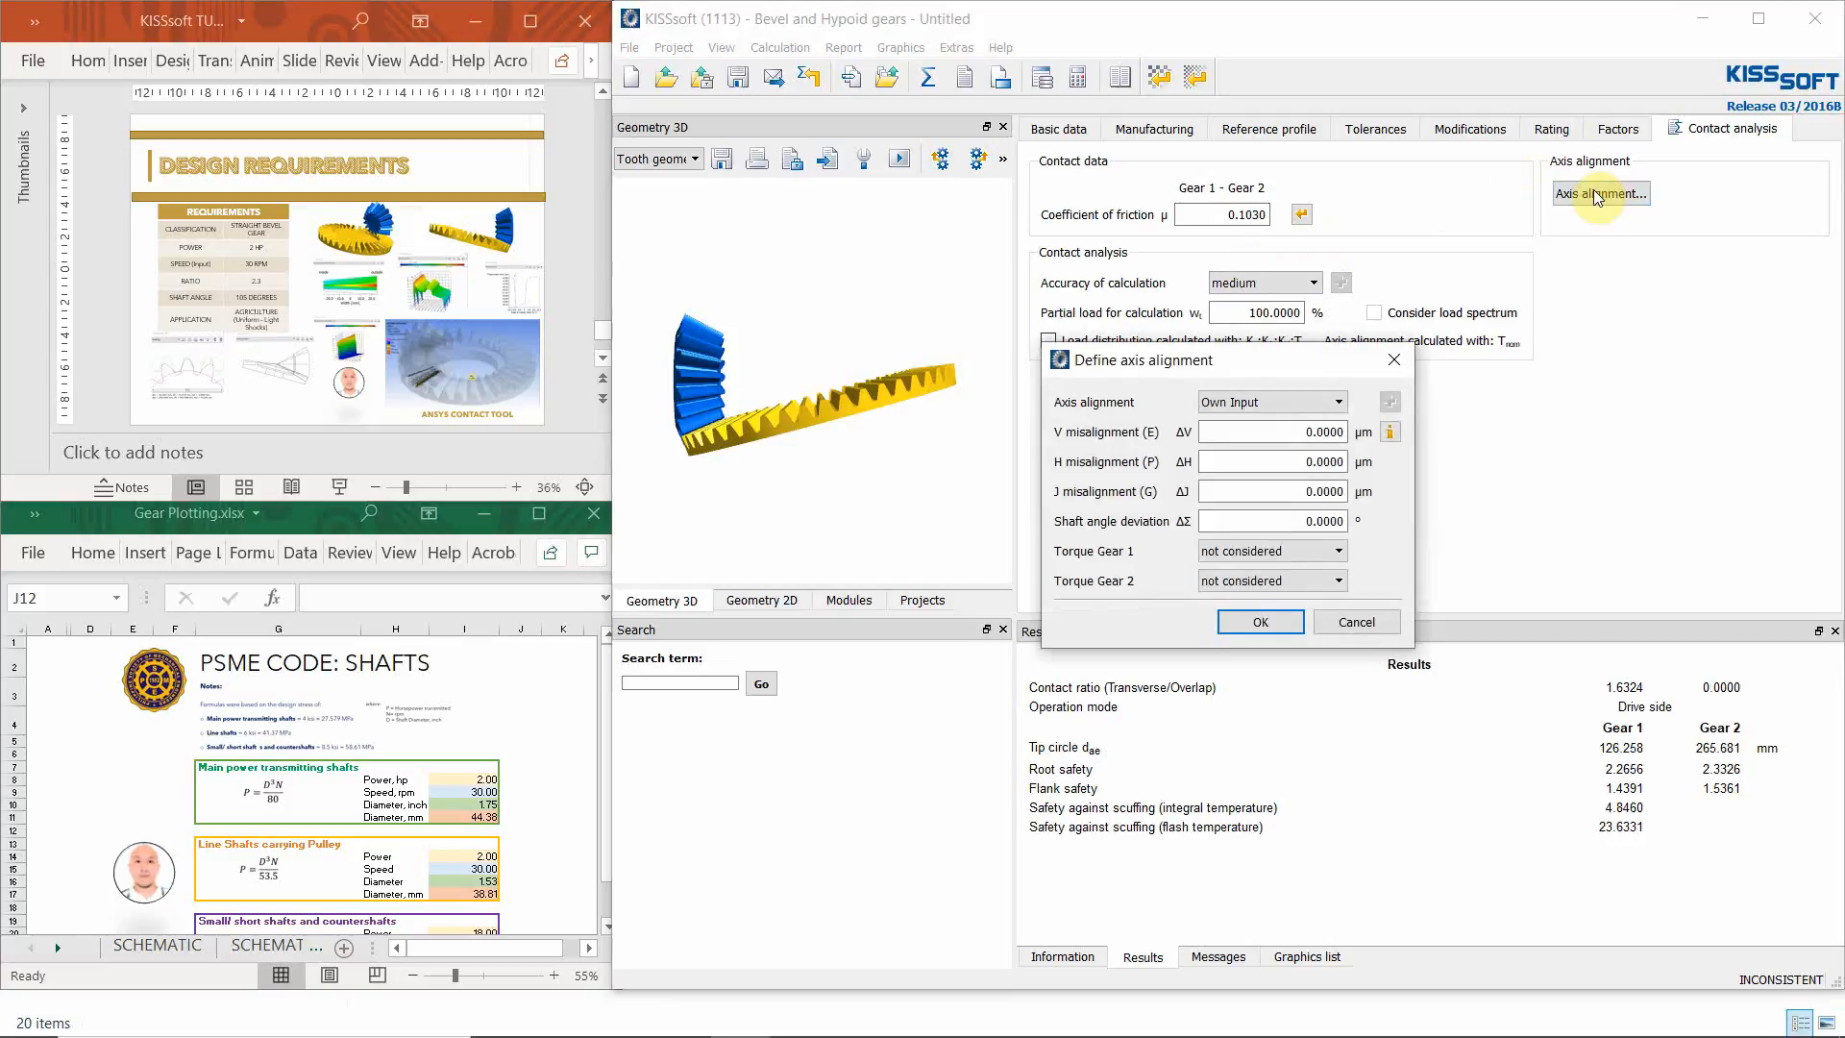
left_click(1278, 432)
left_click_drag(1287, 429, 1391, 429)
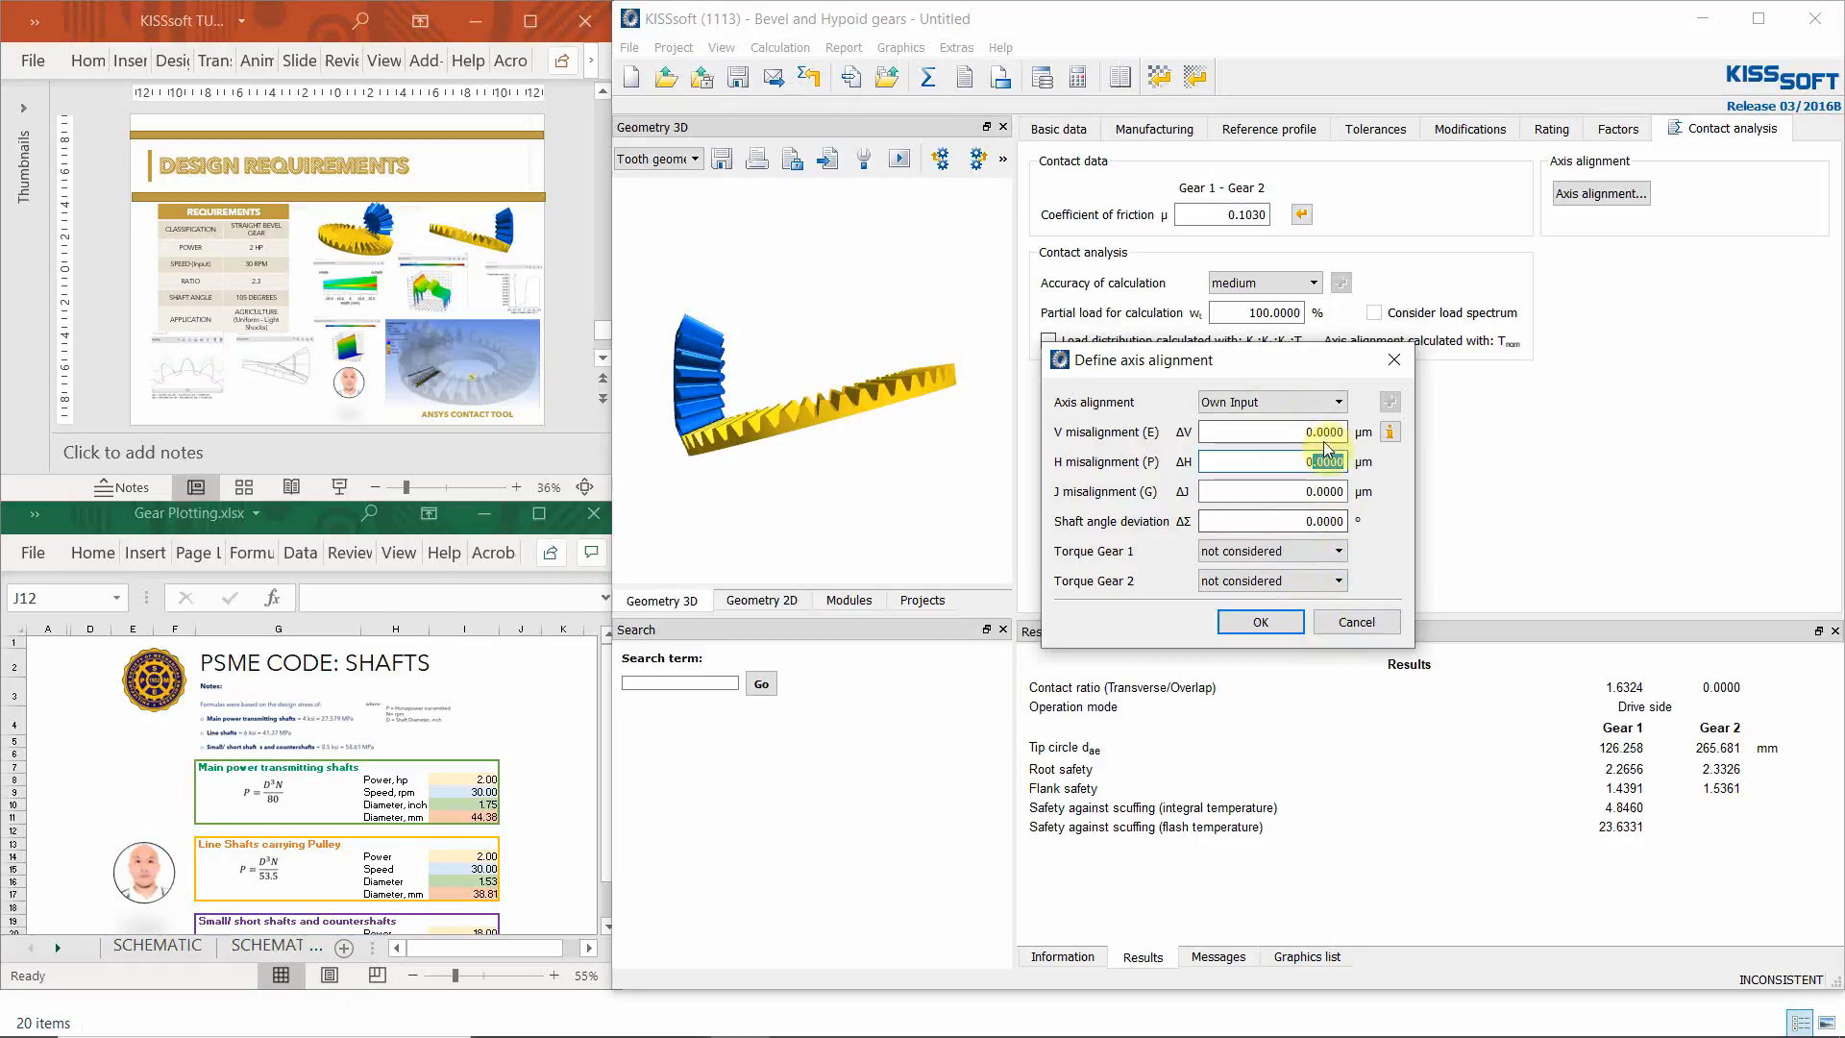
left_click(1319, 402)
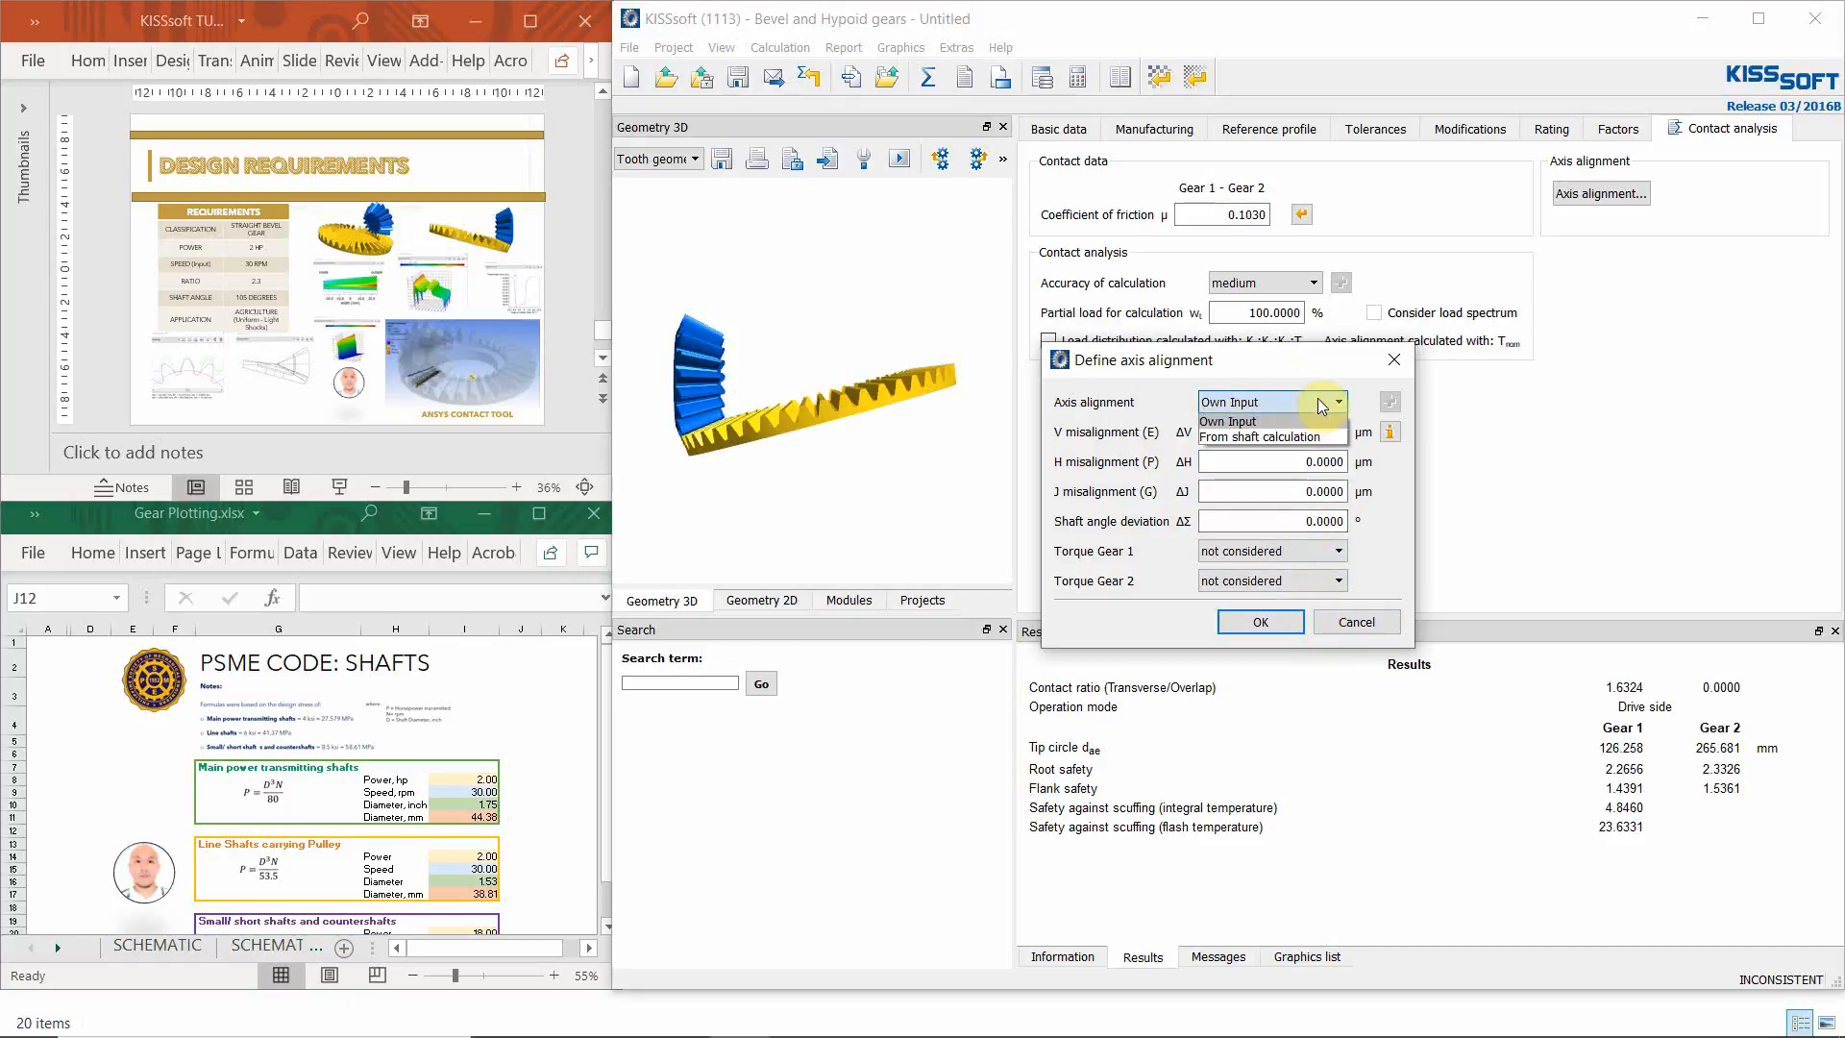
left_click(1290, 439)
left_click(1587, 567)
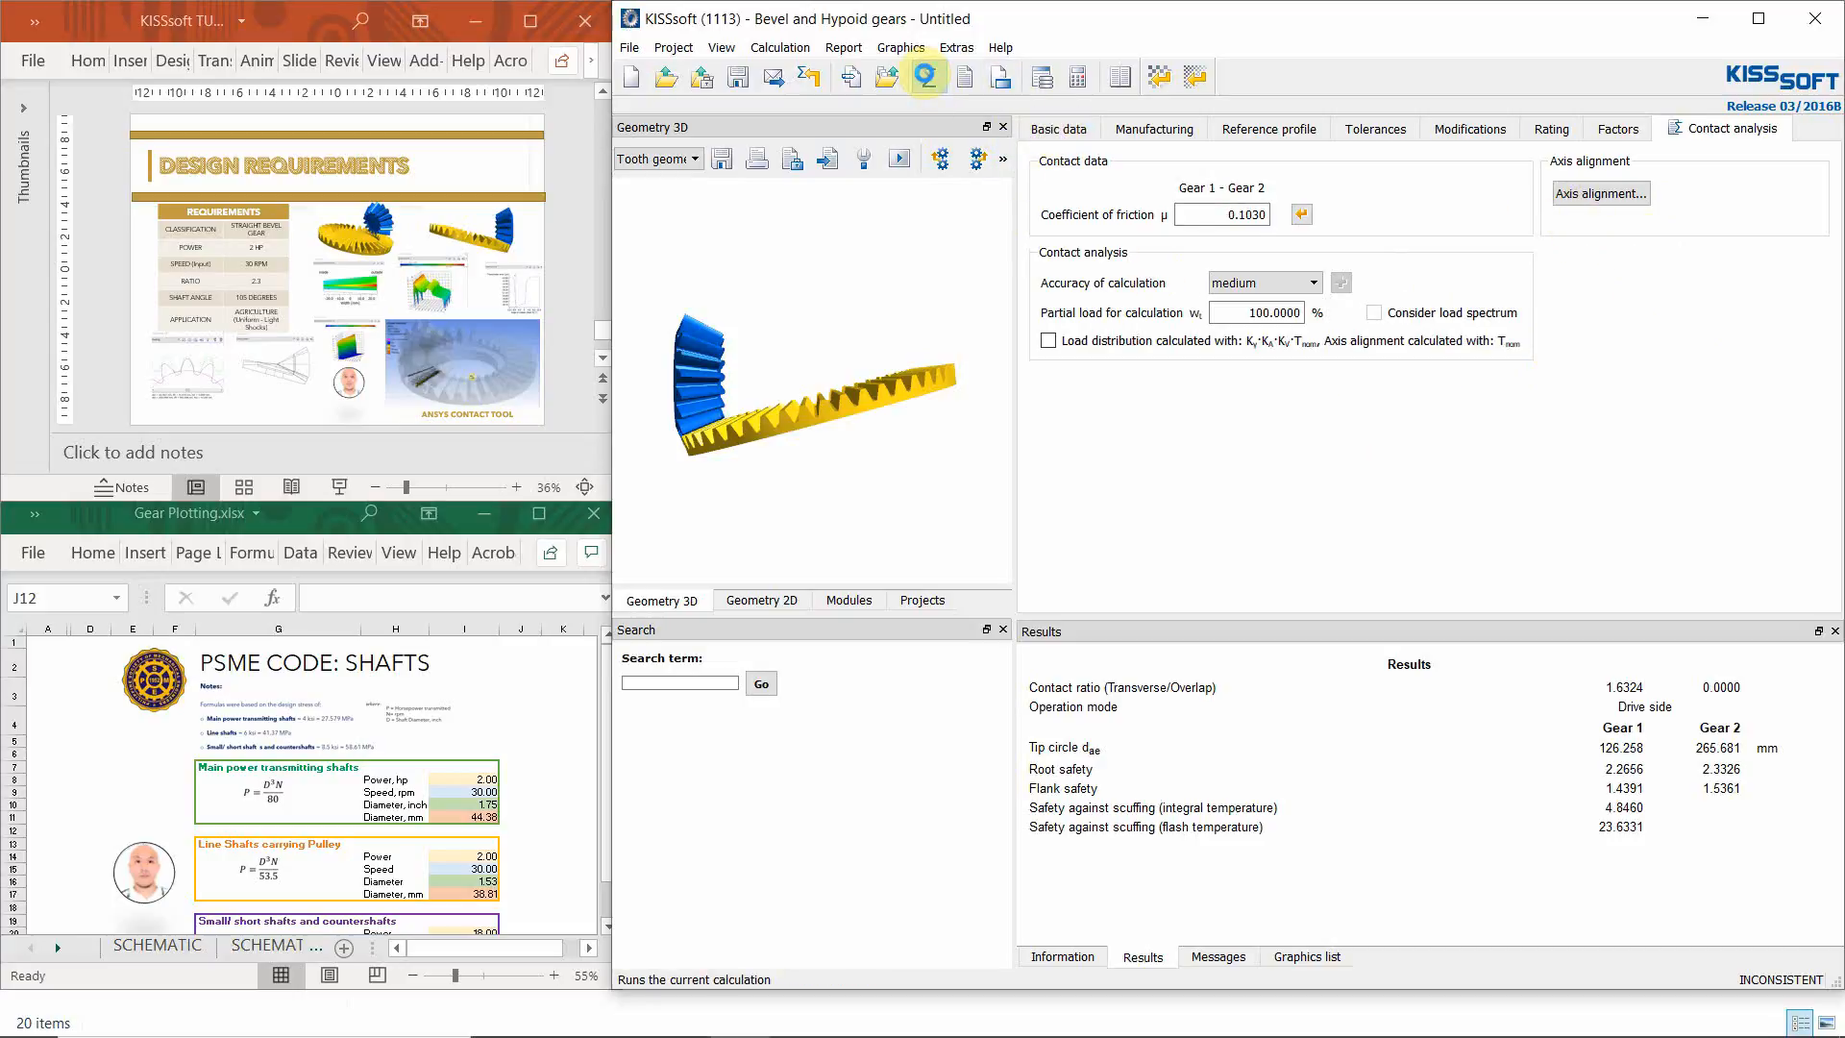
- Run the contact analysis calculation and review its stiffness, torque, temperature, pressure and tooth root stress results
left_click(924, 76)
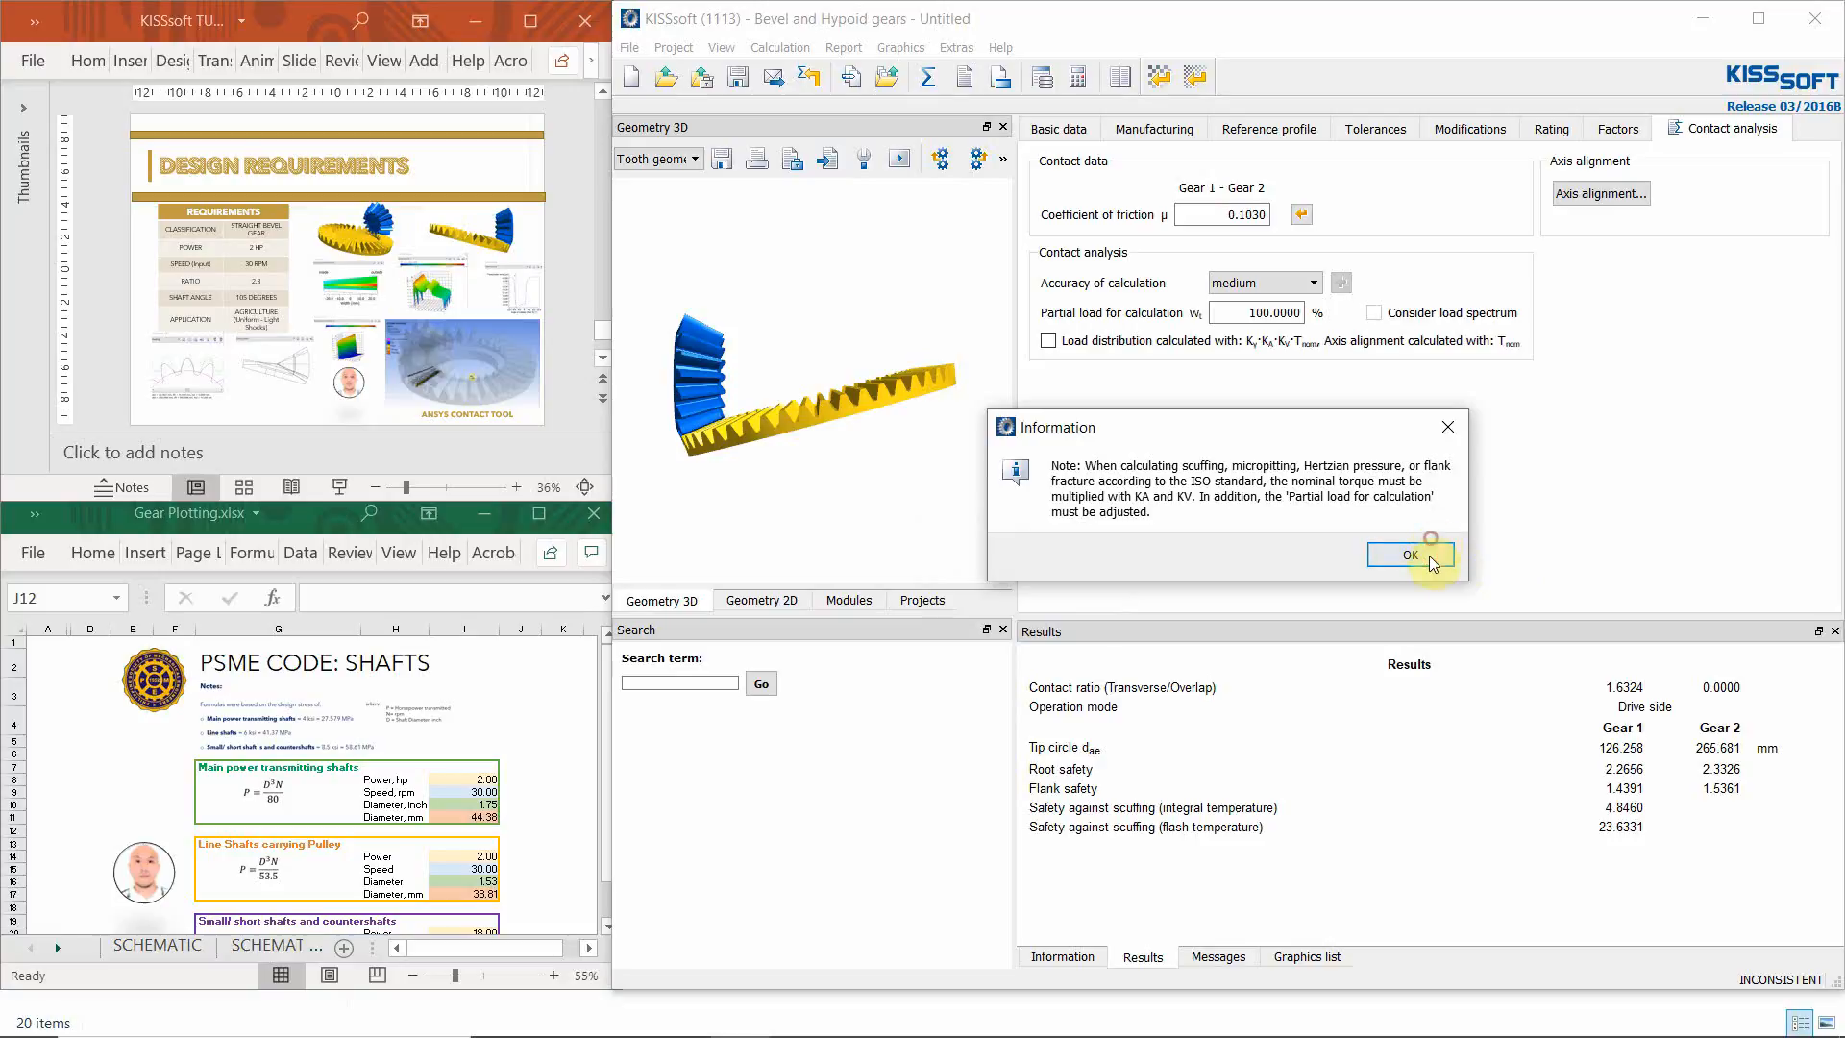
left_click(1409, 555)
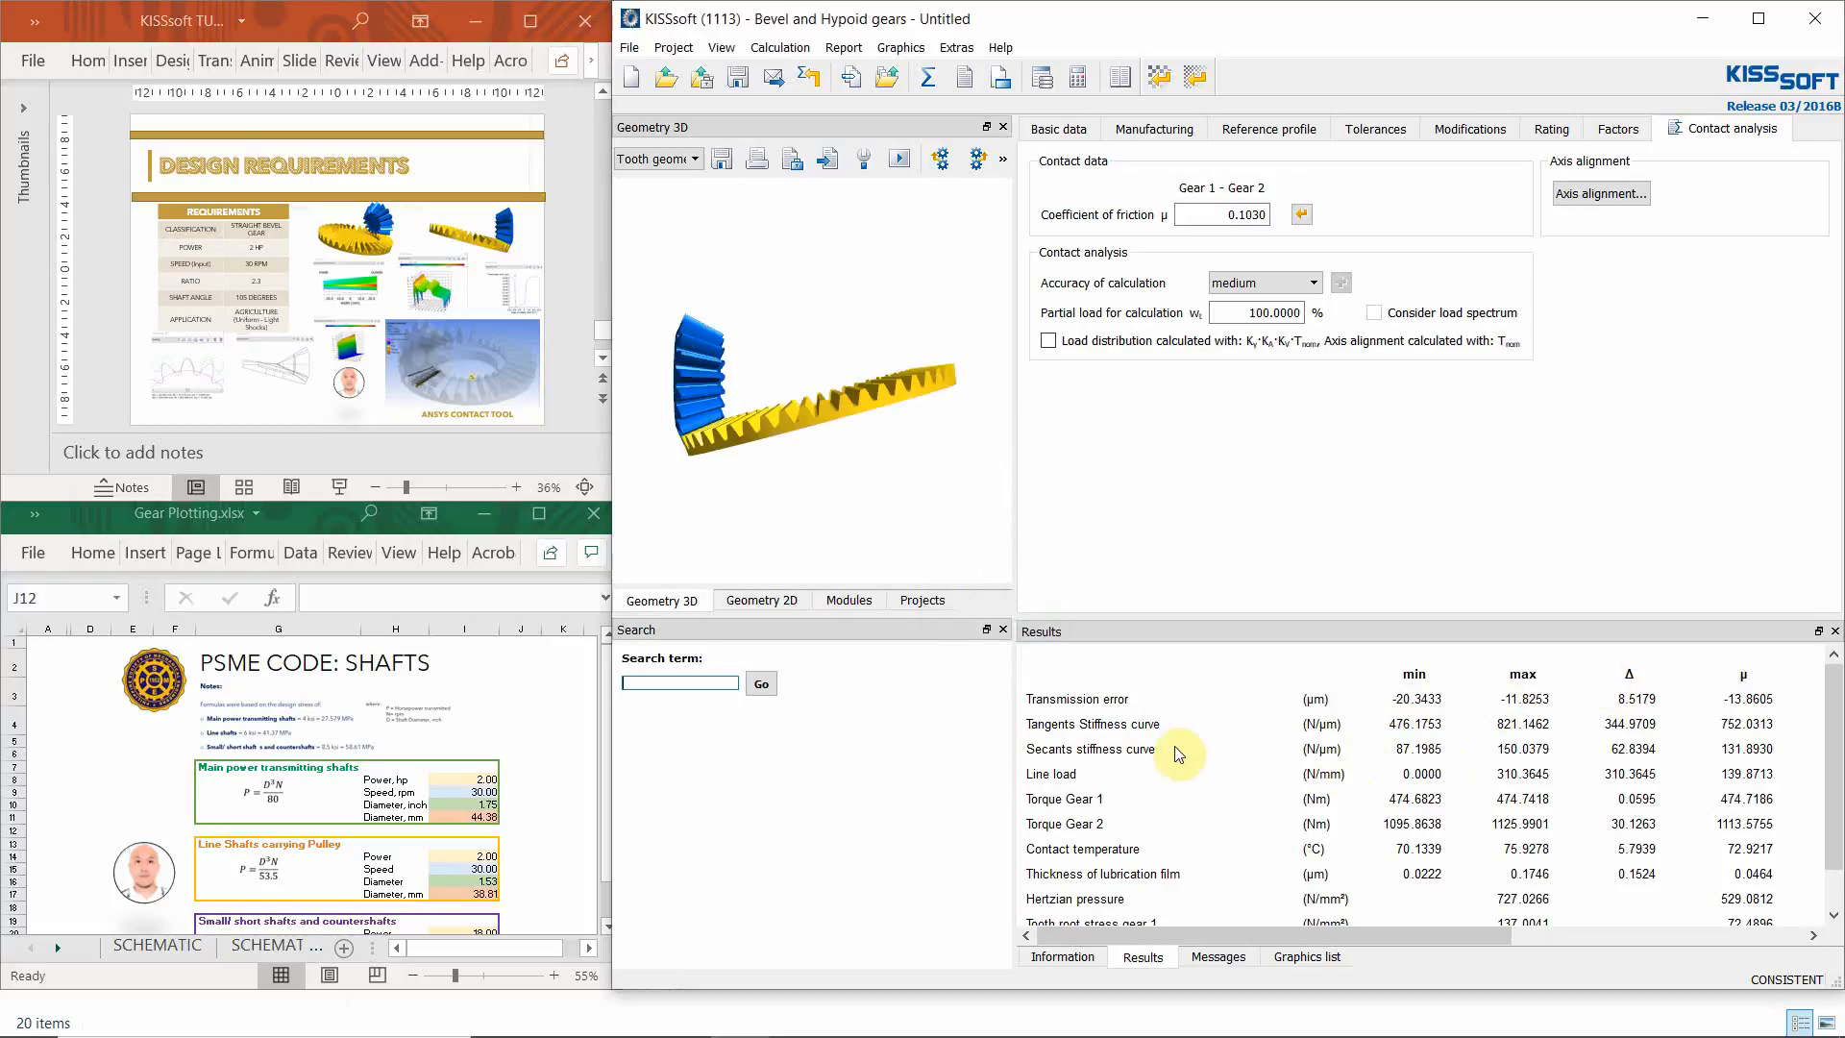
scroll(1173, 749, "down", 1)
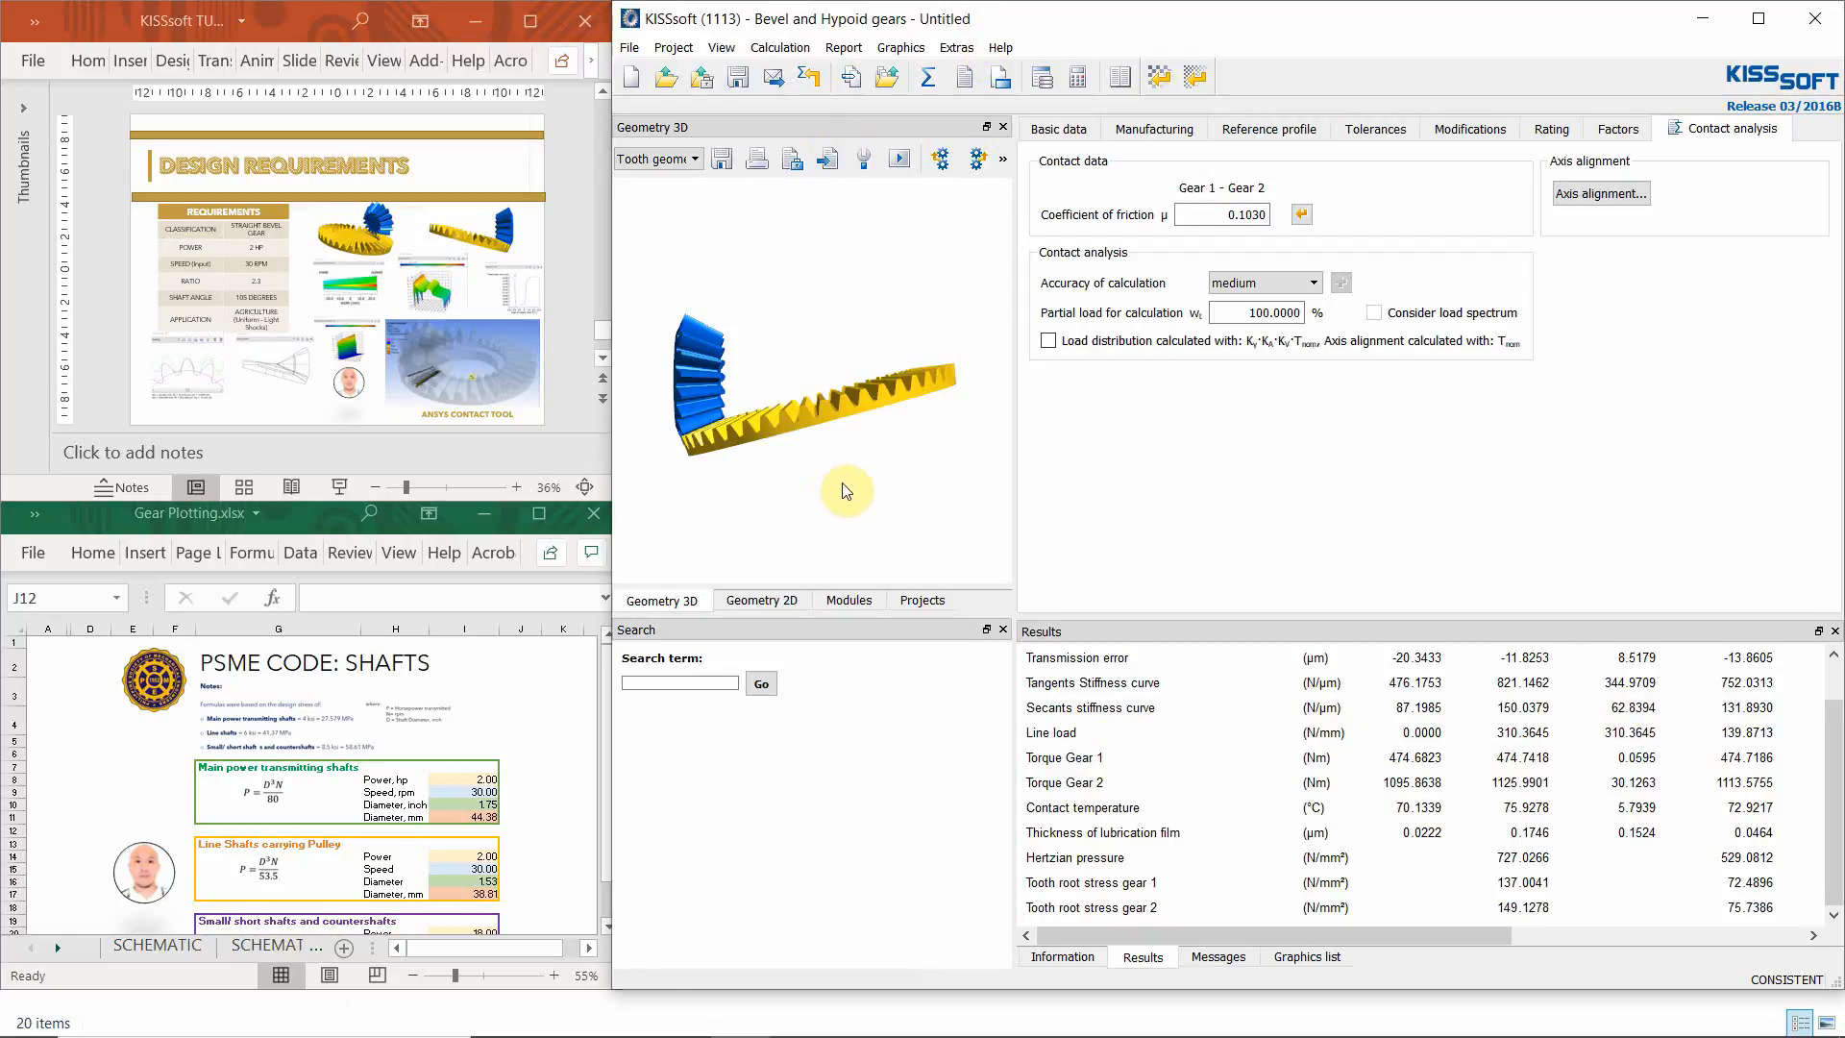
- Plot the contact pattern on the tooth flank of gear 1, followed by the transmission error curve
left_click(904, 45)
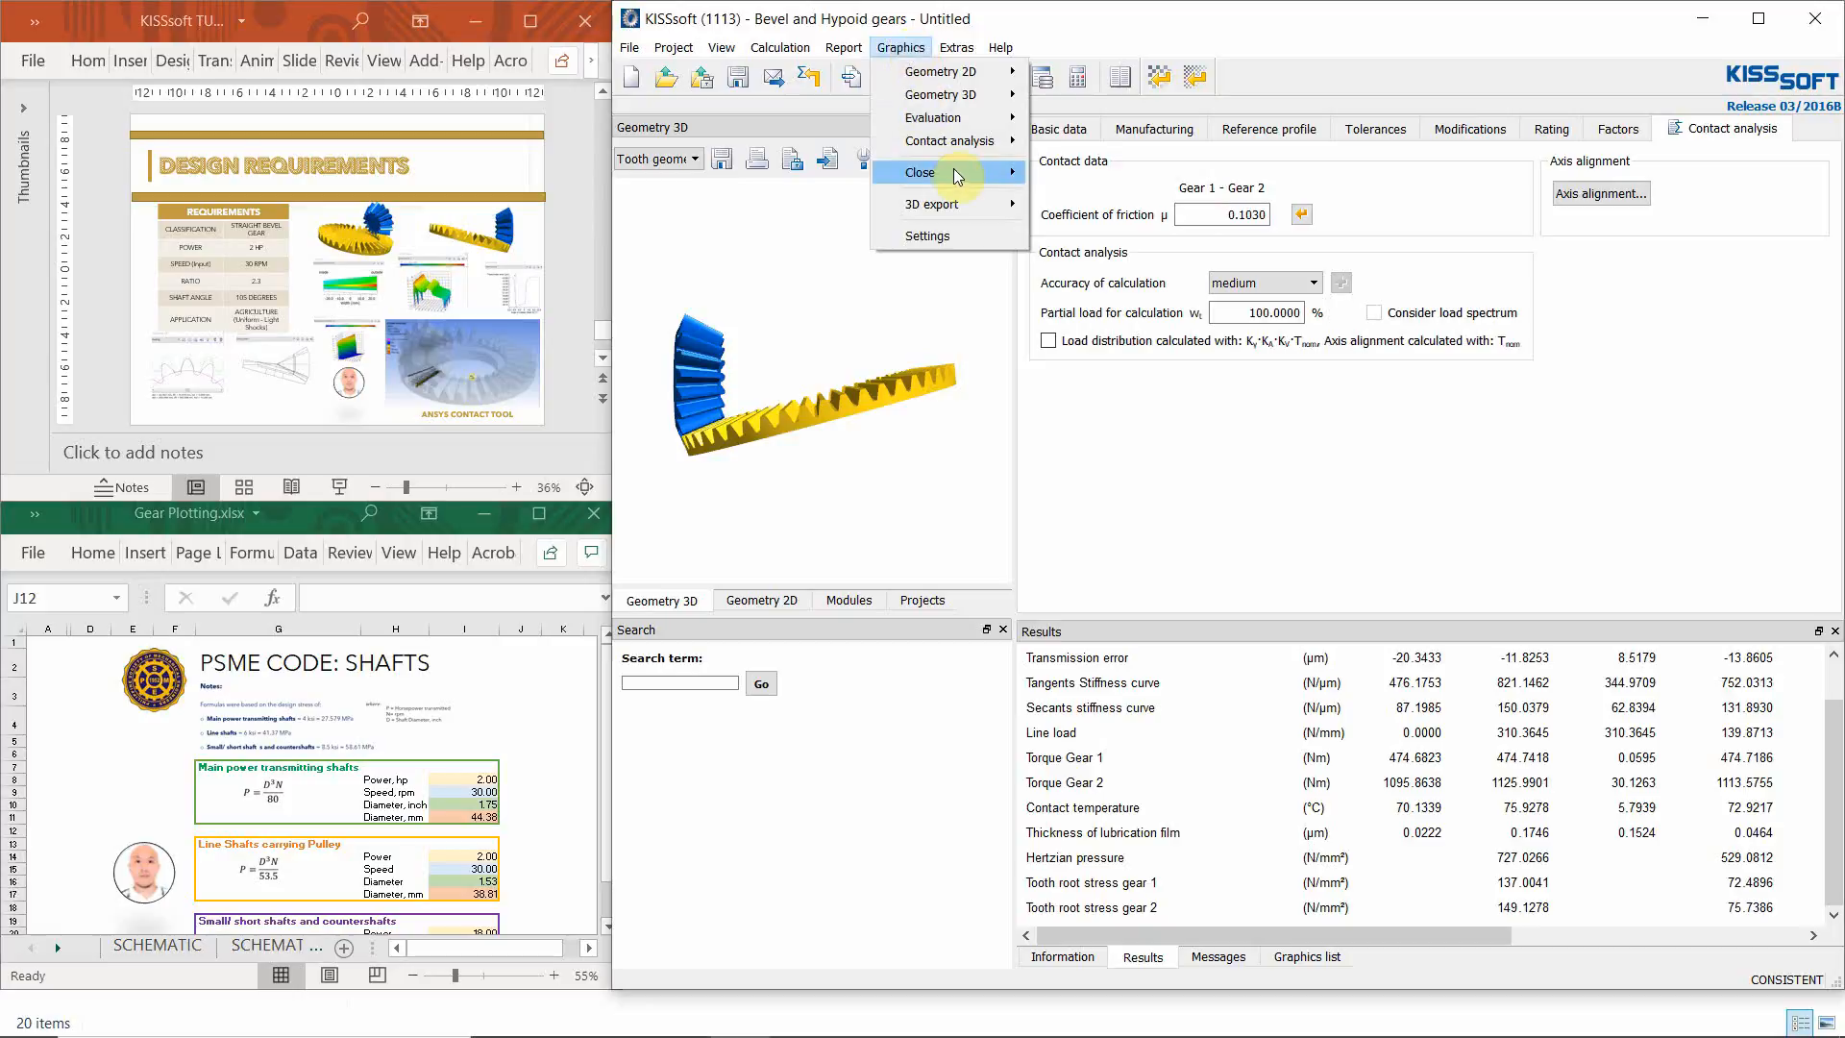
mouse_move(949, 142)
mouse_move(1120, 152)
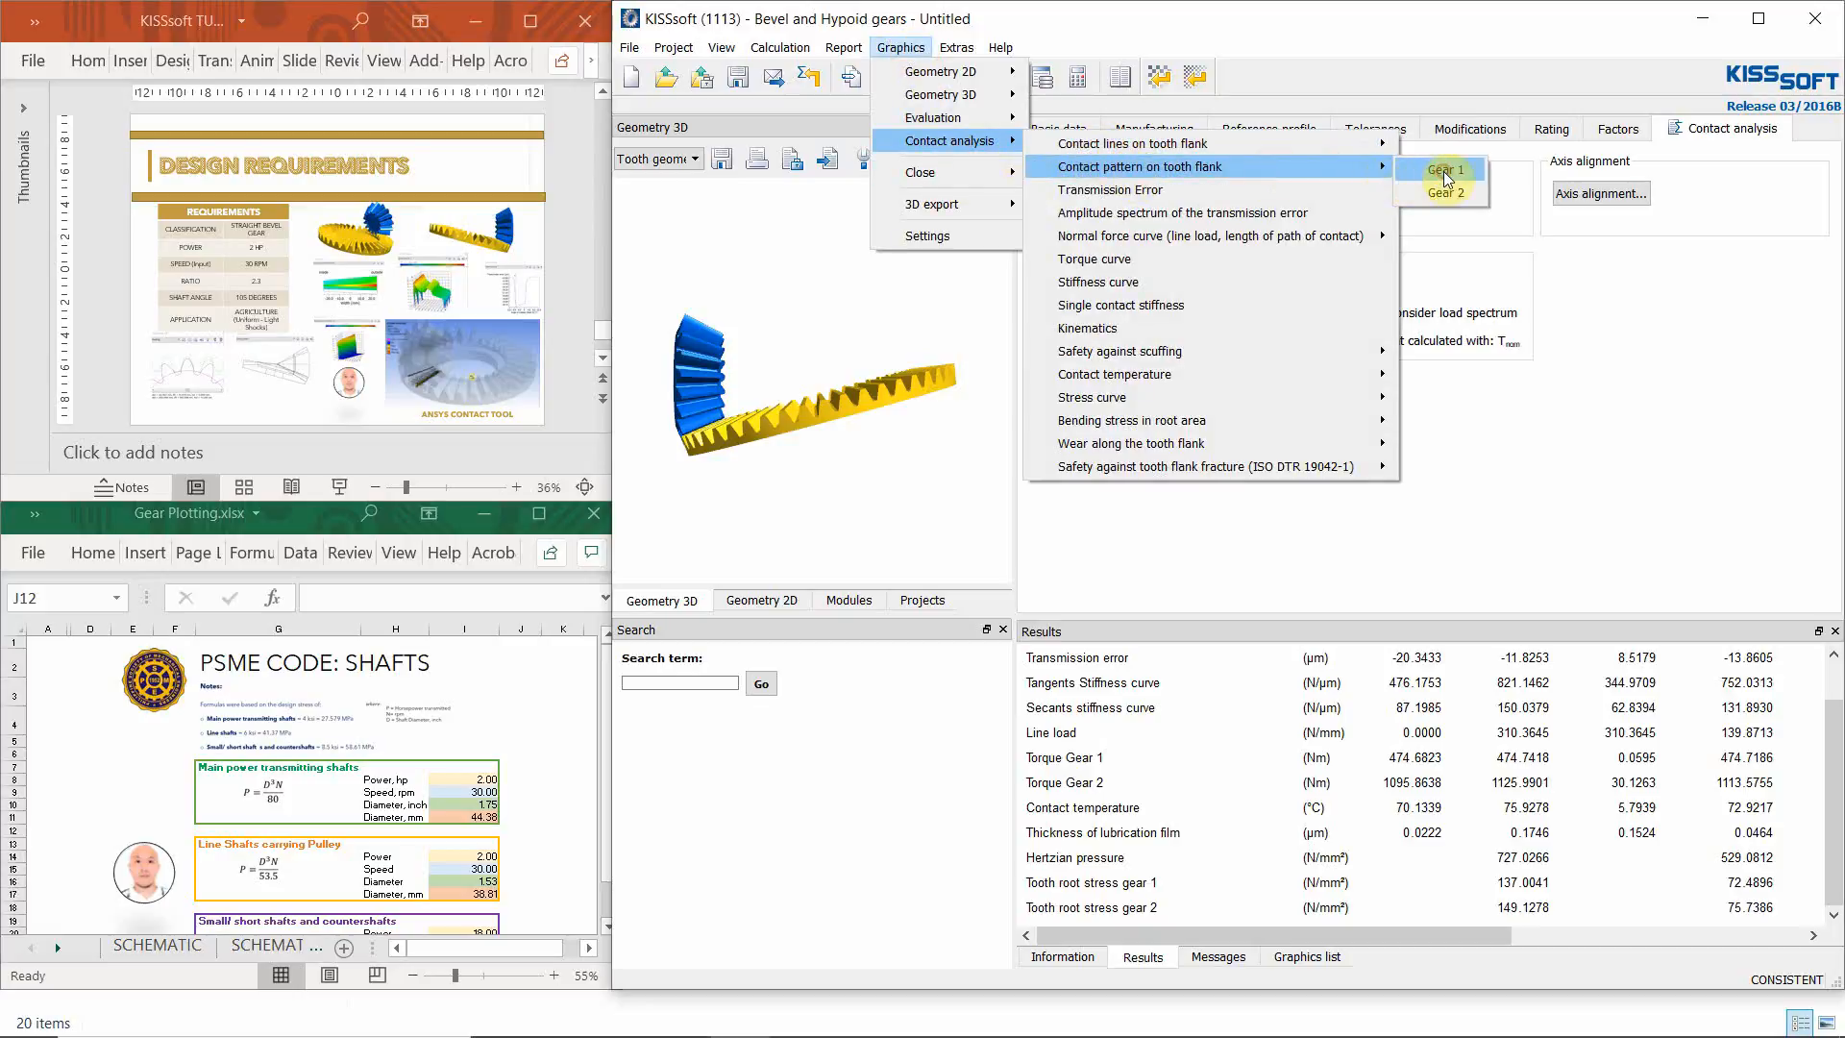
left_click(1446, 171)
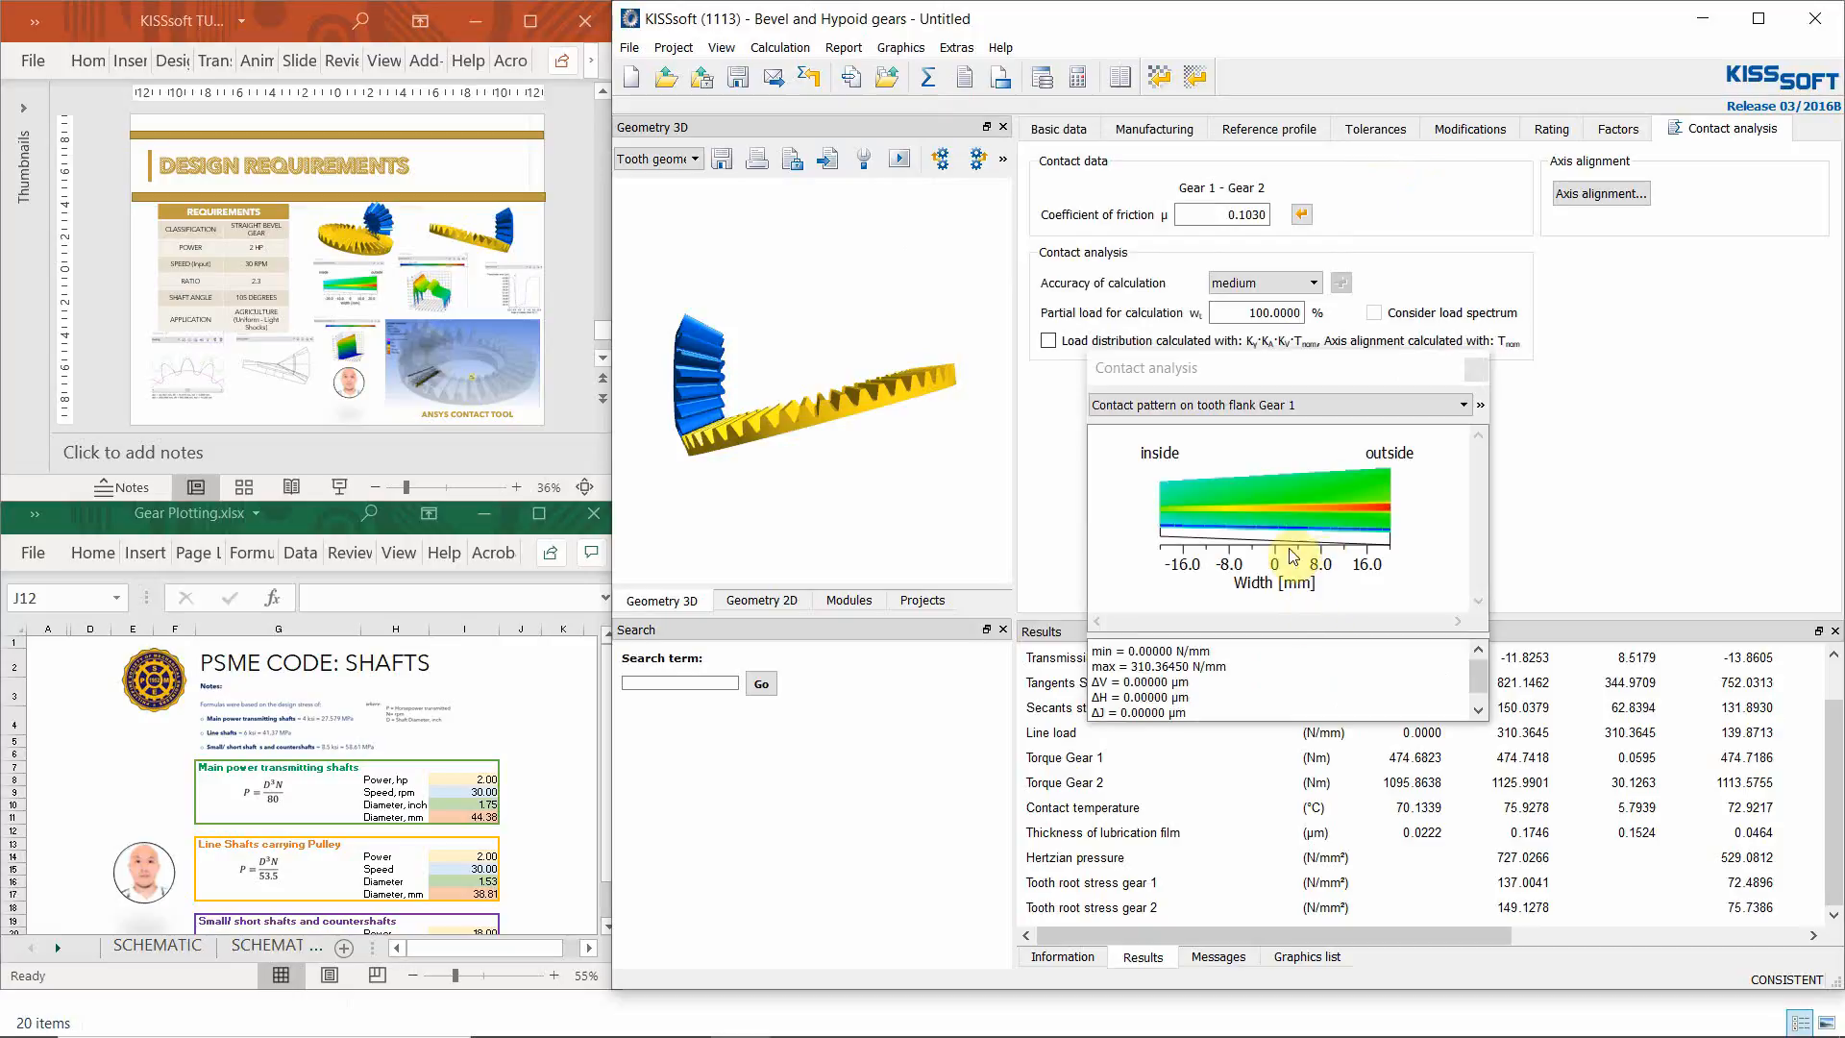
left_click(1223, 404)
left_click(1223, 485)
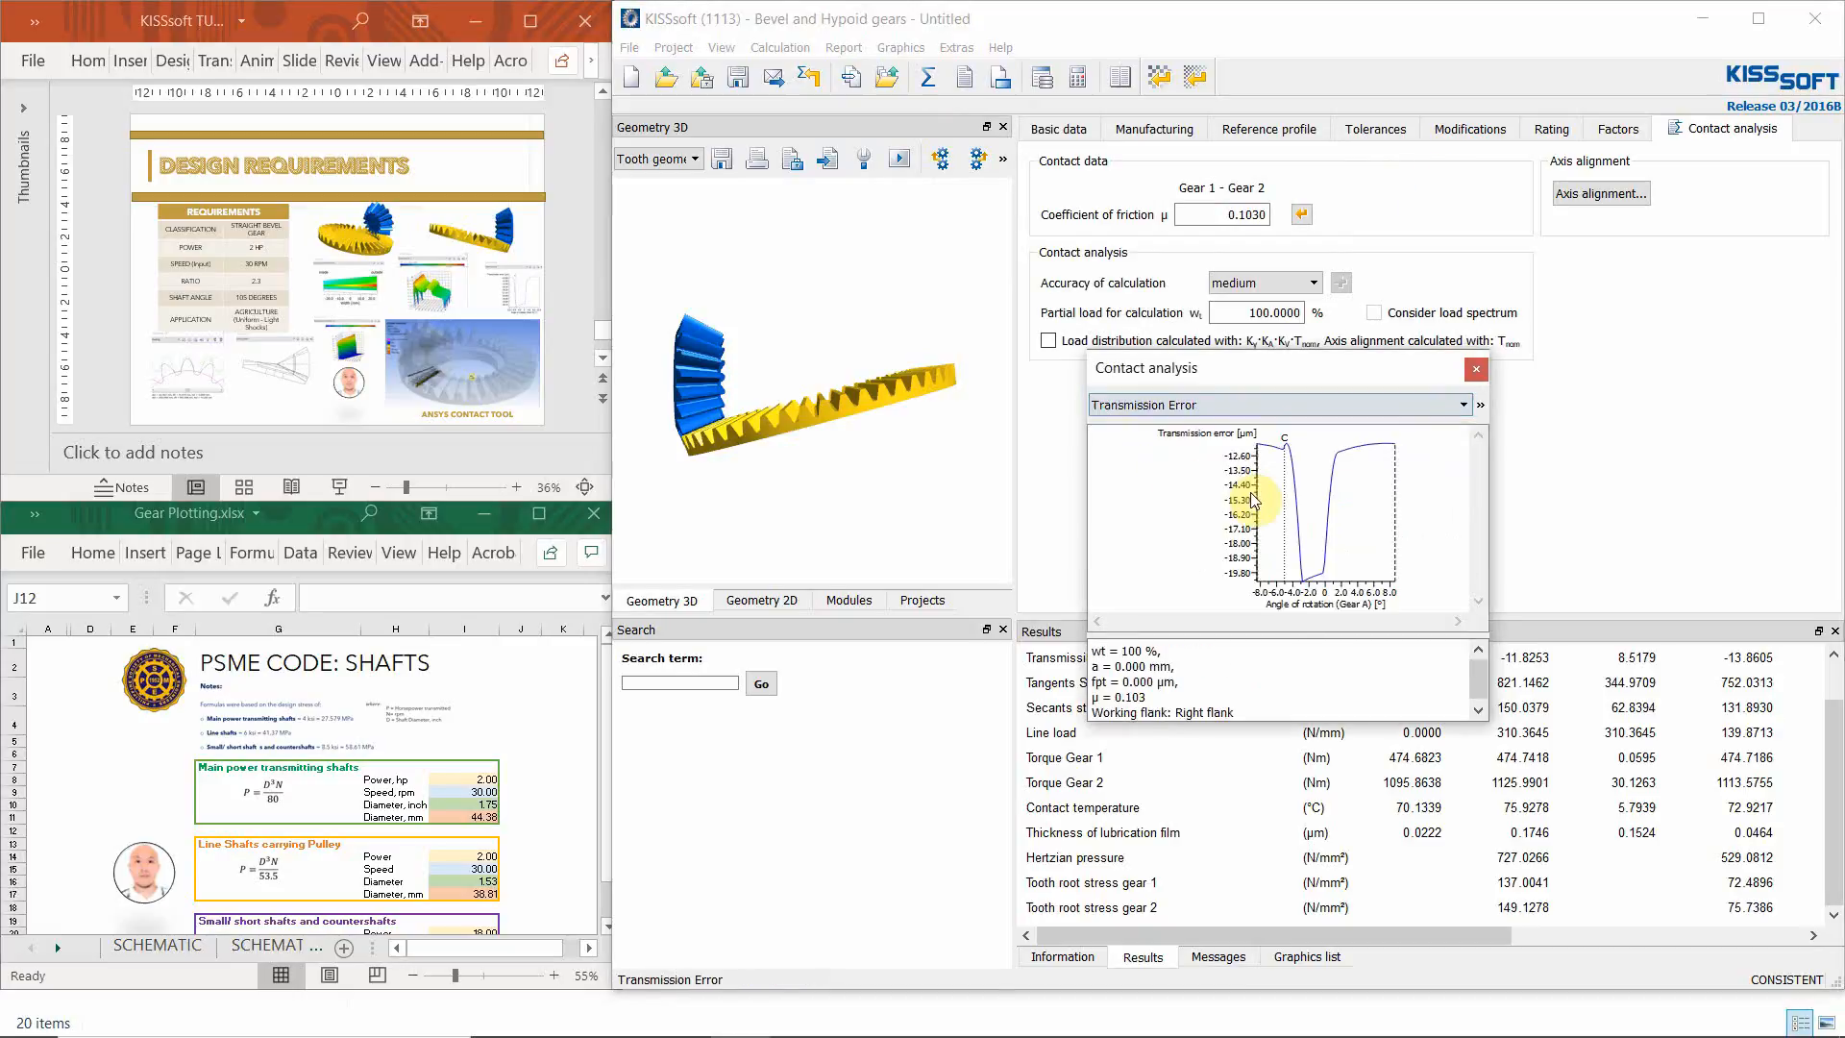
- Plot the 3D stress curve from the contact analysis
left_click(1212, 405)
scroll(1233, 509, "down", 2)
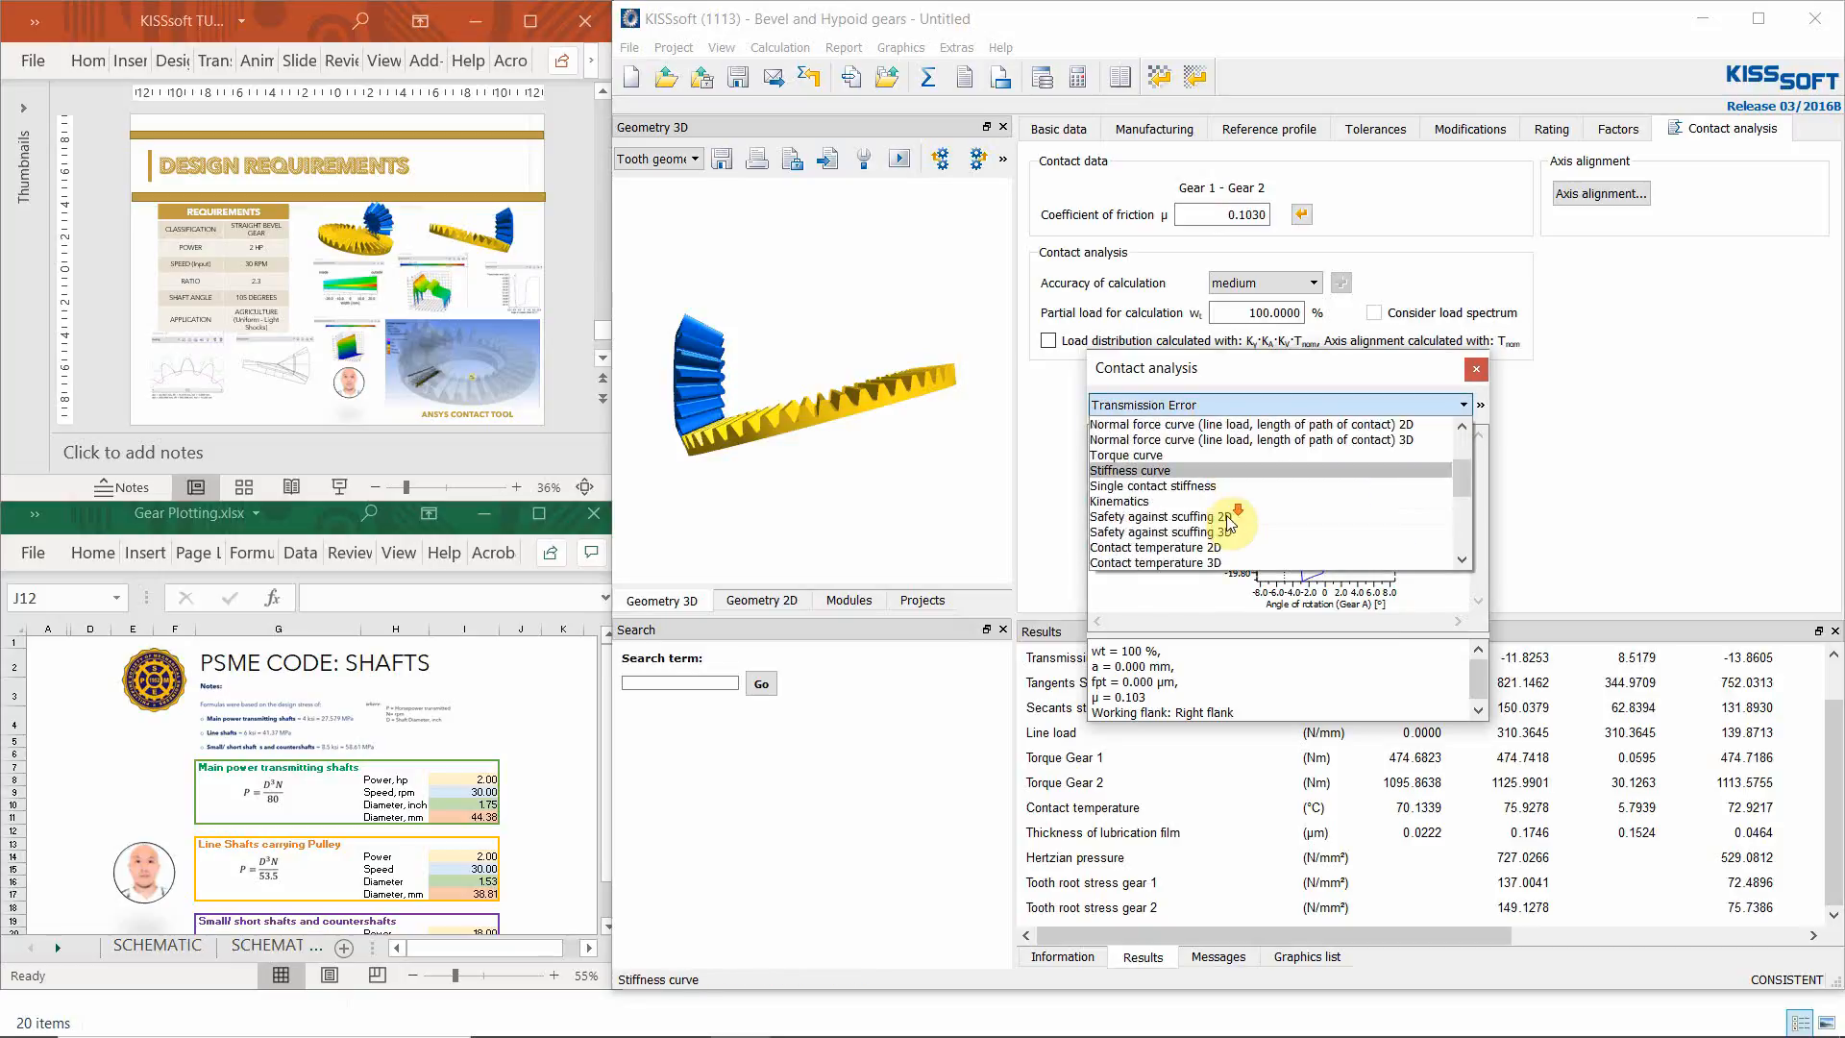
scroll(1228, 552, "down", 1)
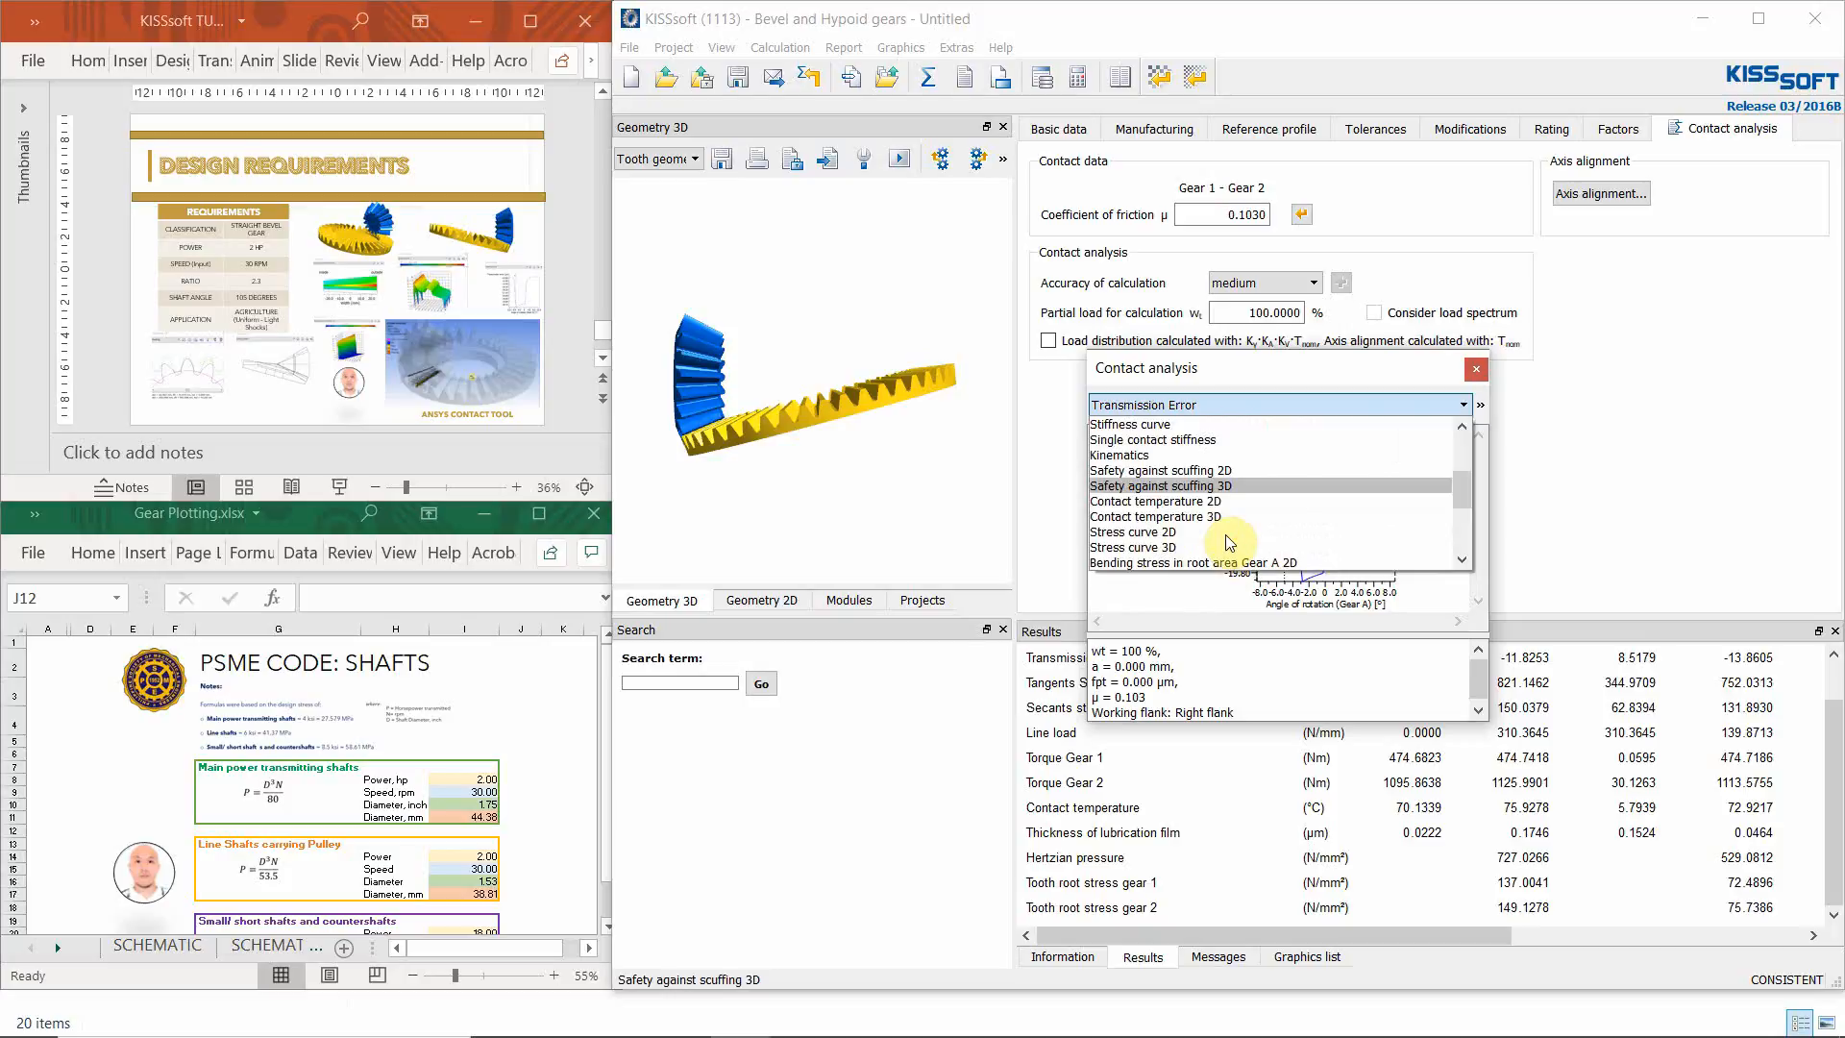
left_click(1226, 547)
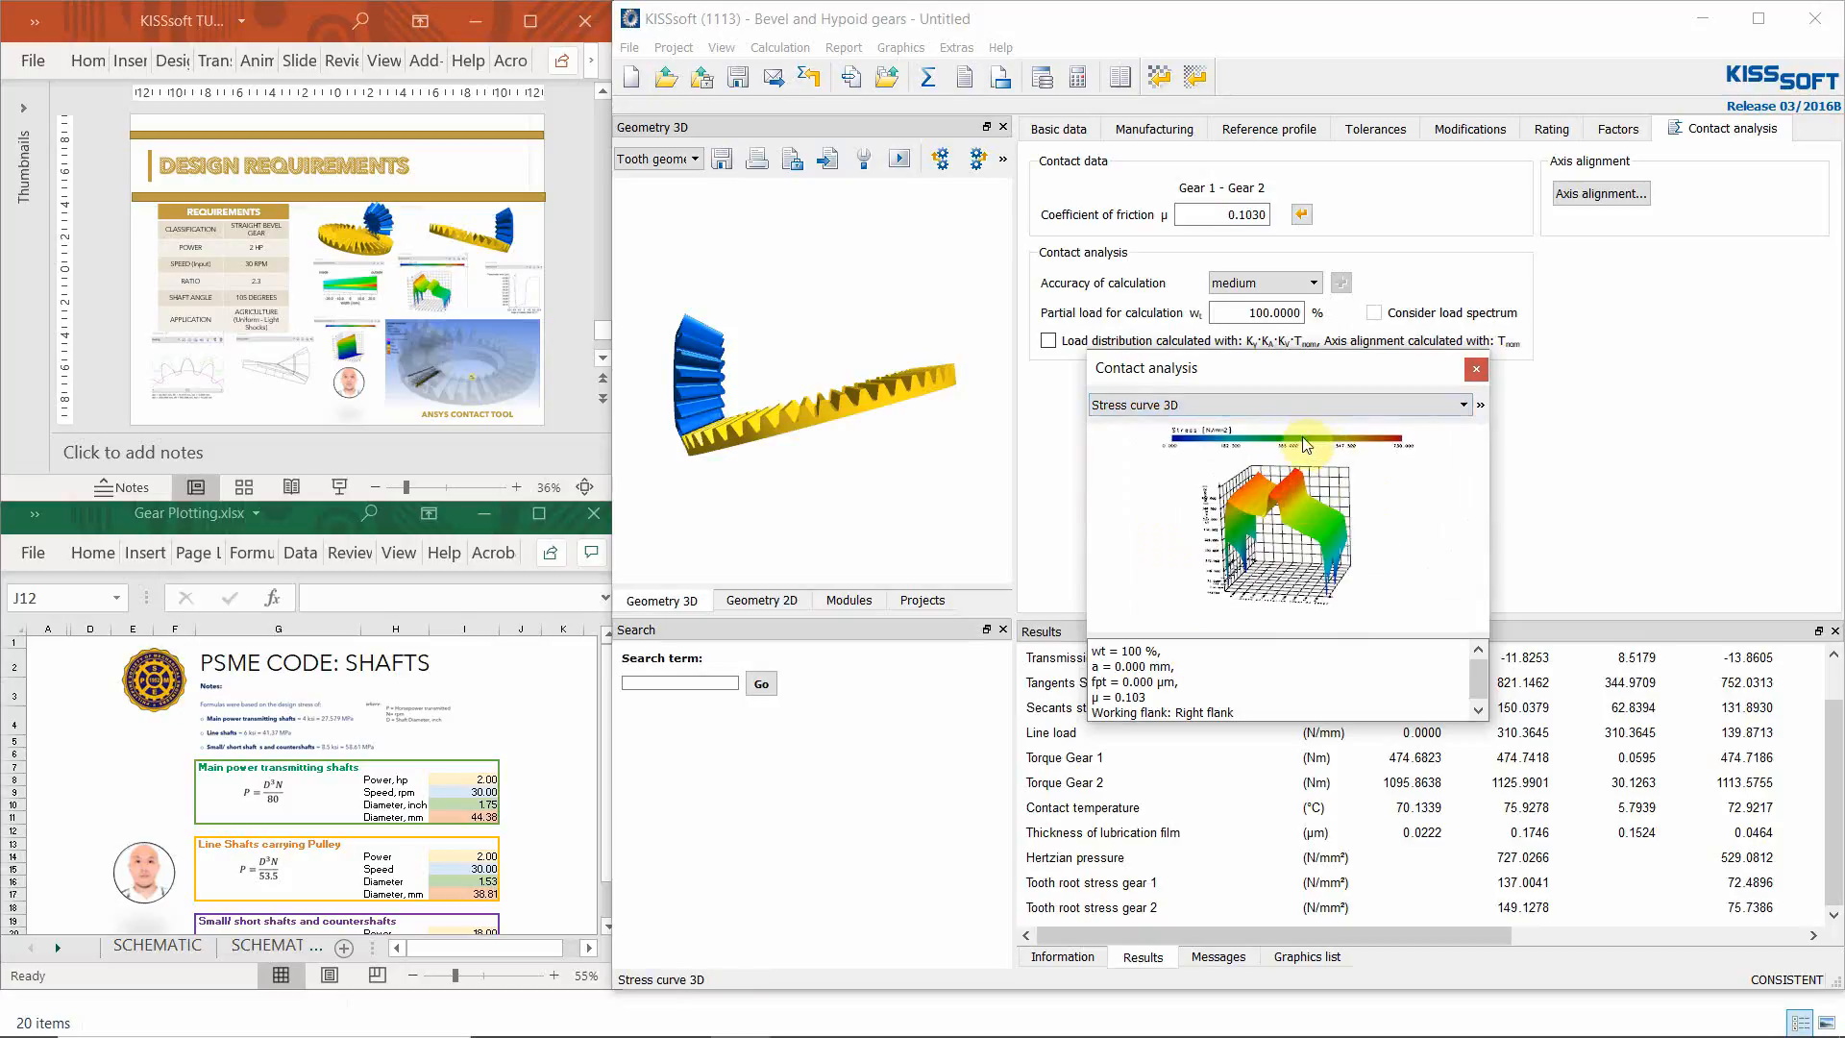
- Plot the bending stress in the root area of Gear A in 3D and in 2D, and close the graphics window
left_click(1295, 389)
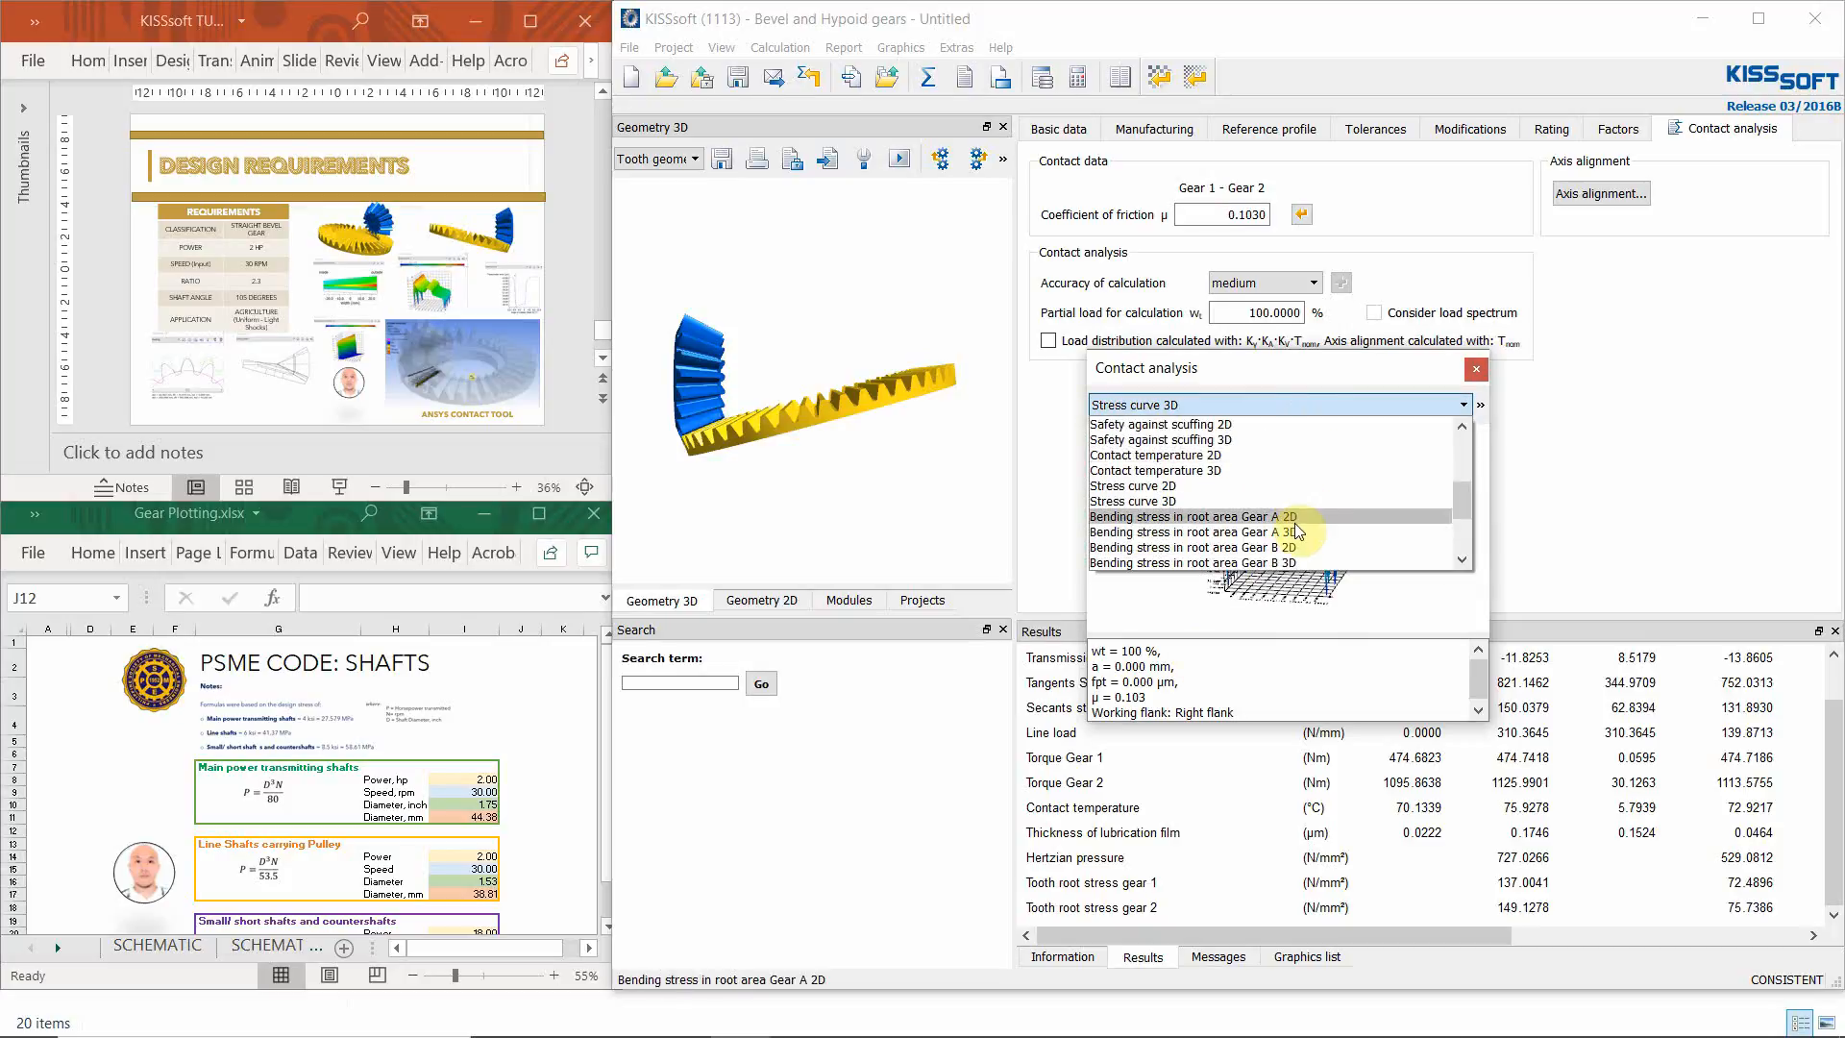
left_click(1291, 532)
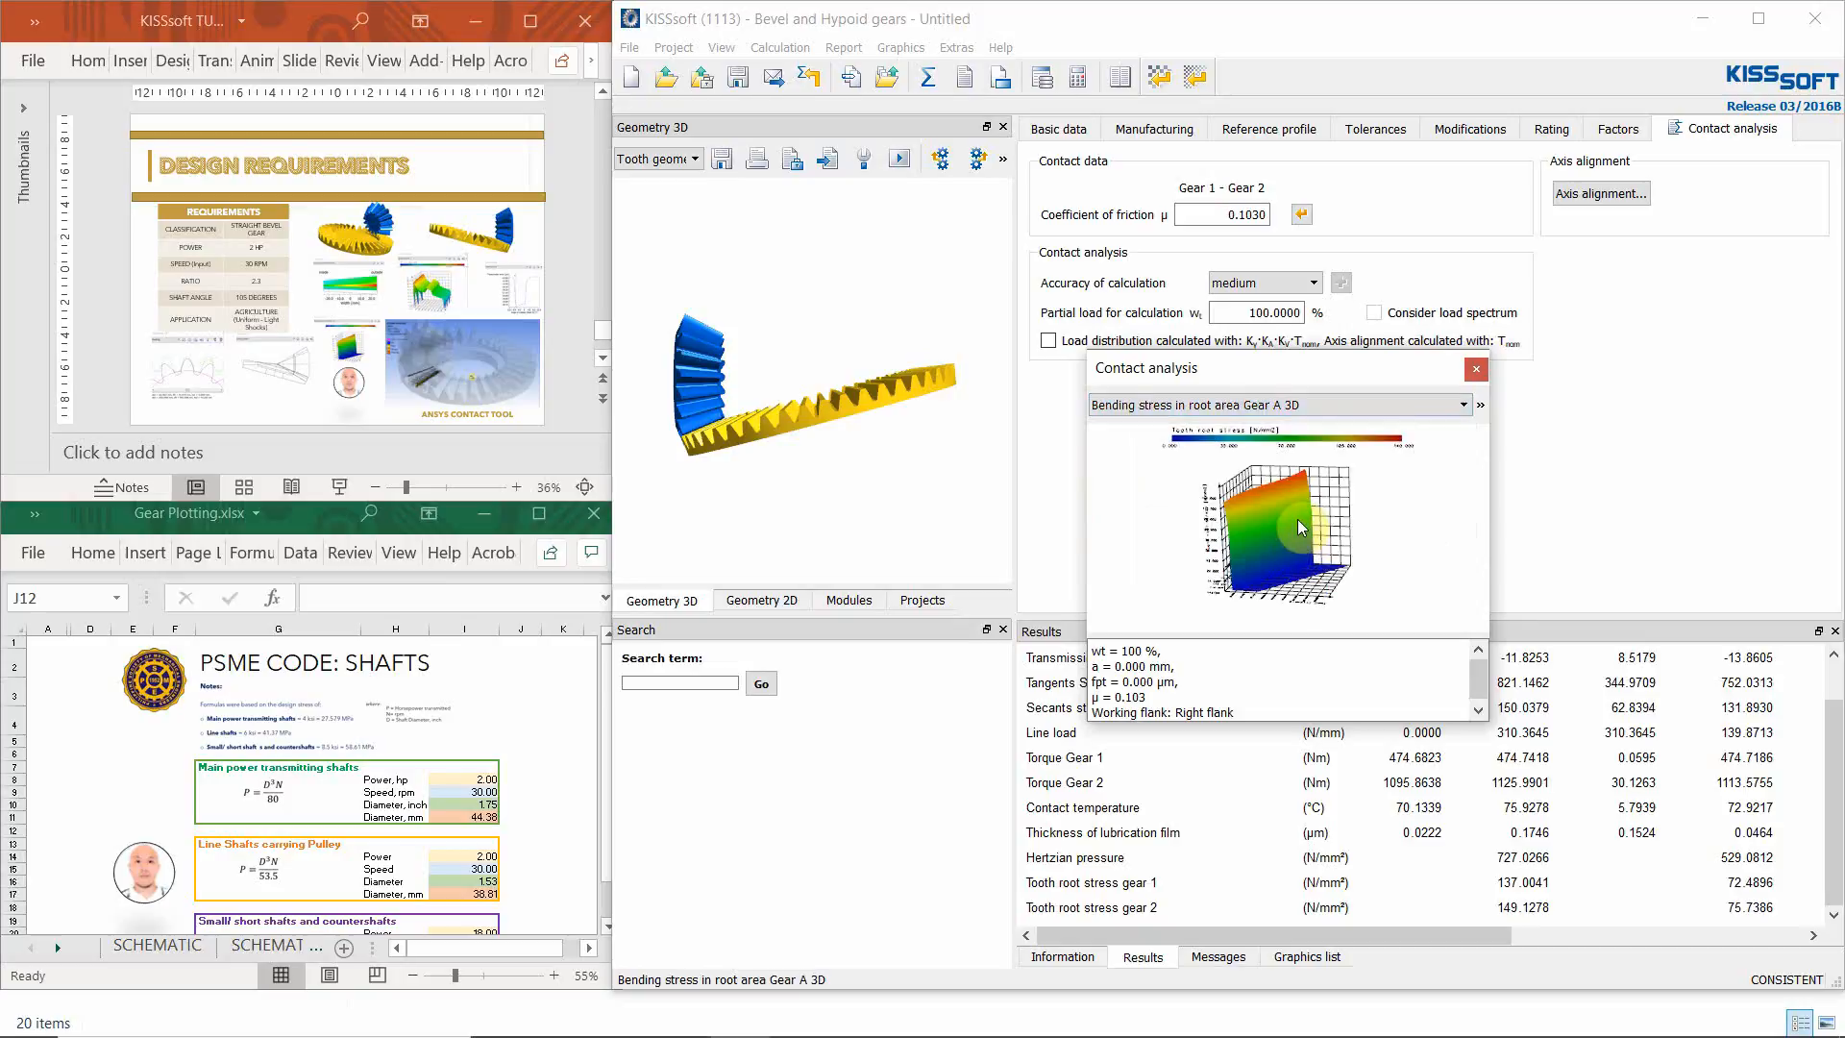
left_click(1295, 401)
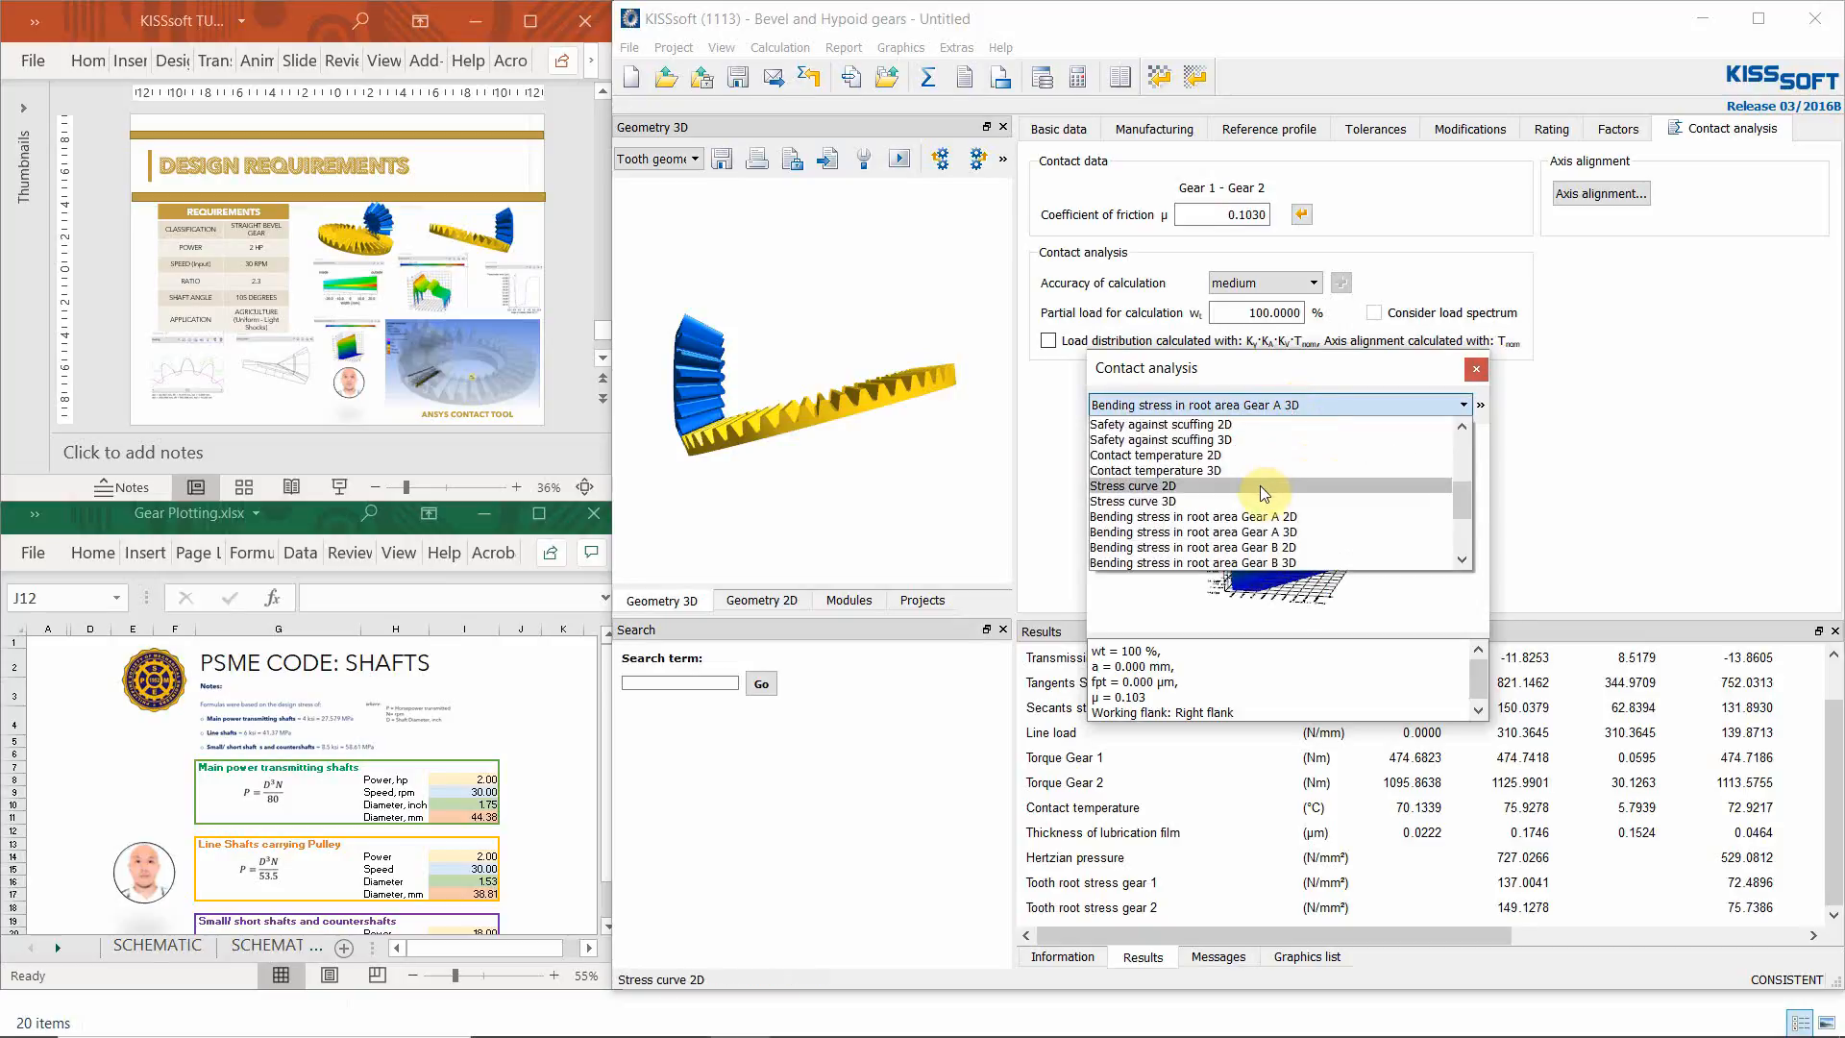
left_click(1249, 516)
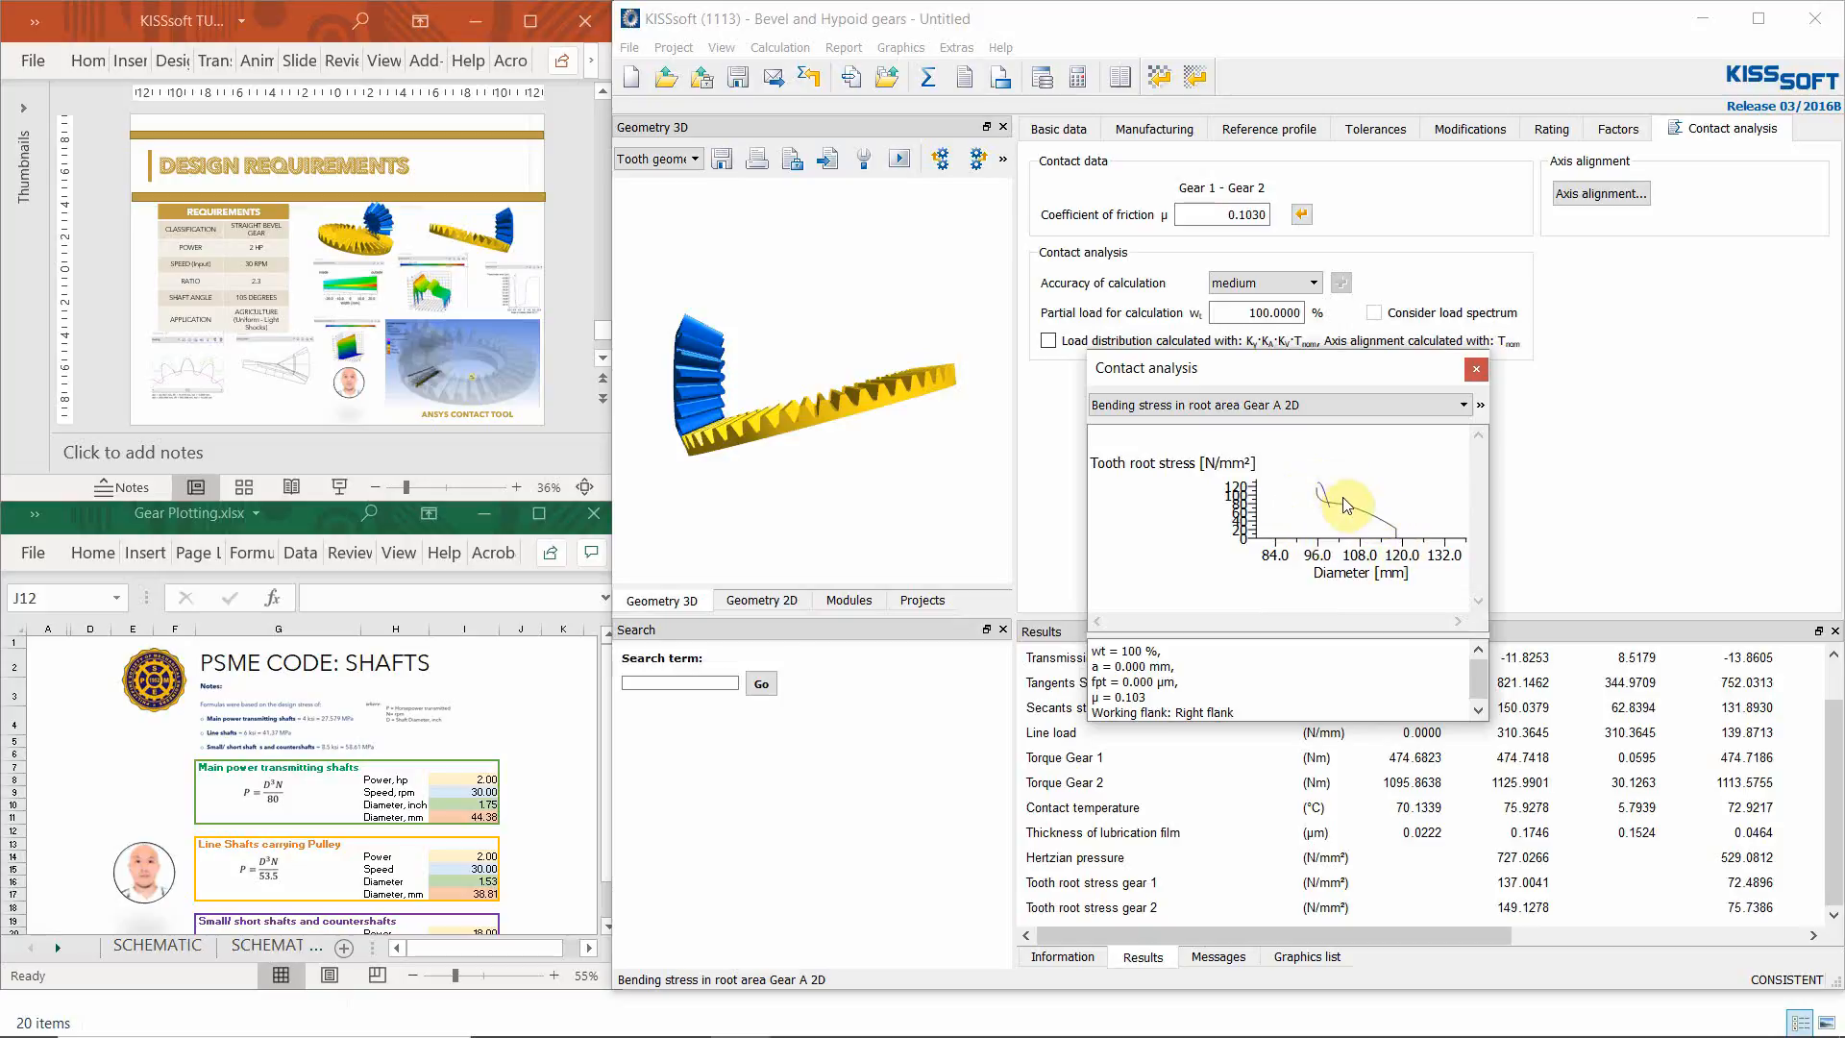
left_click(1477, 369)
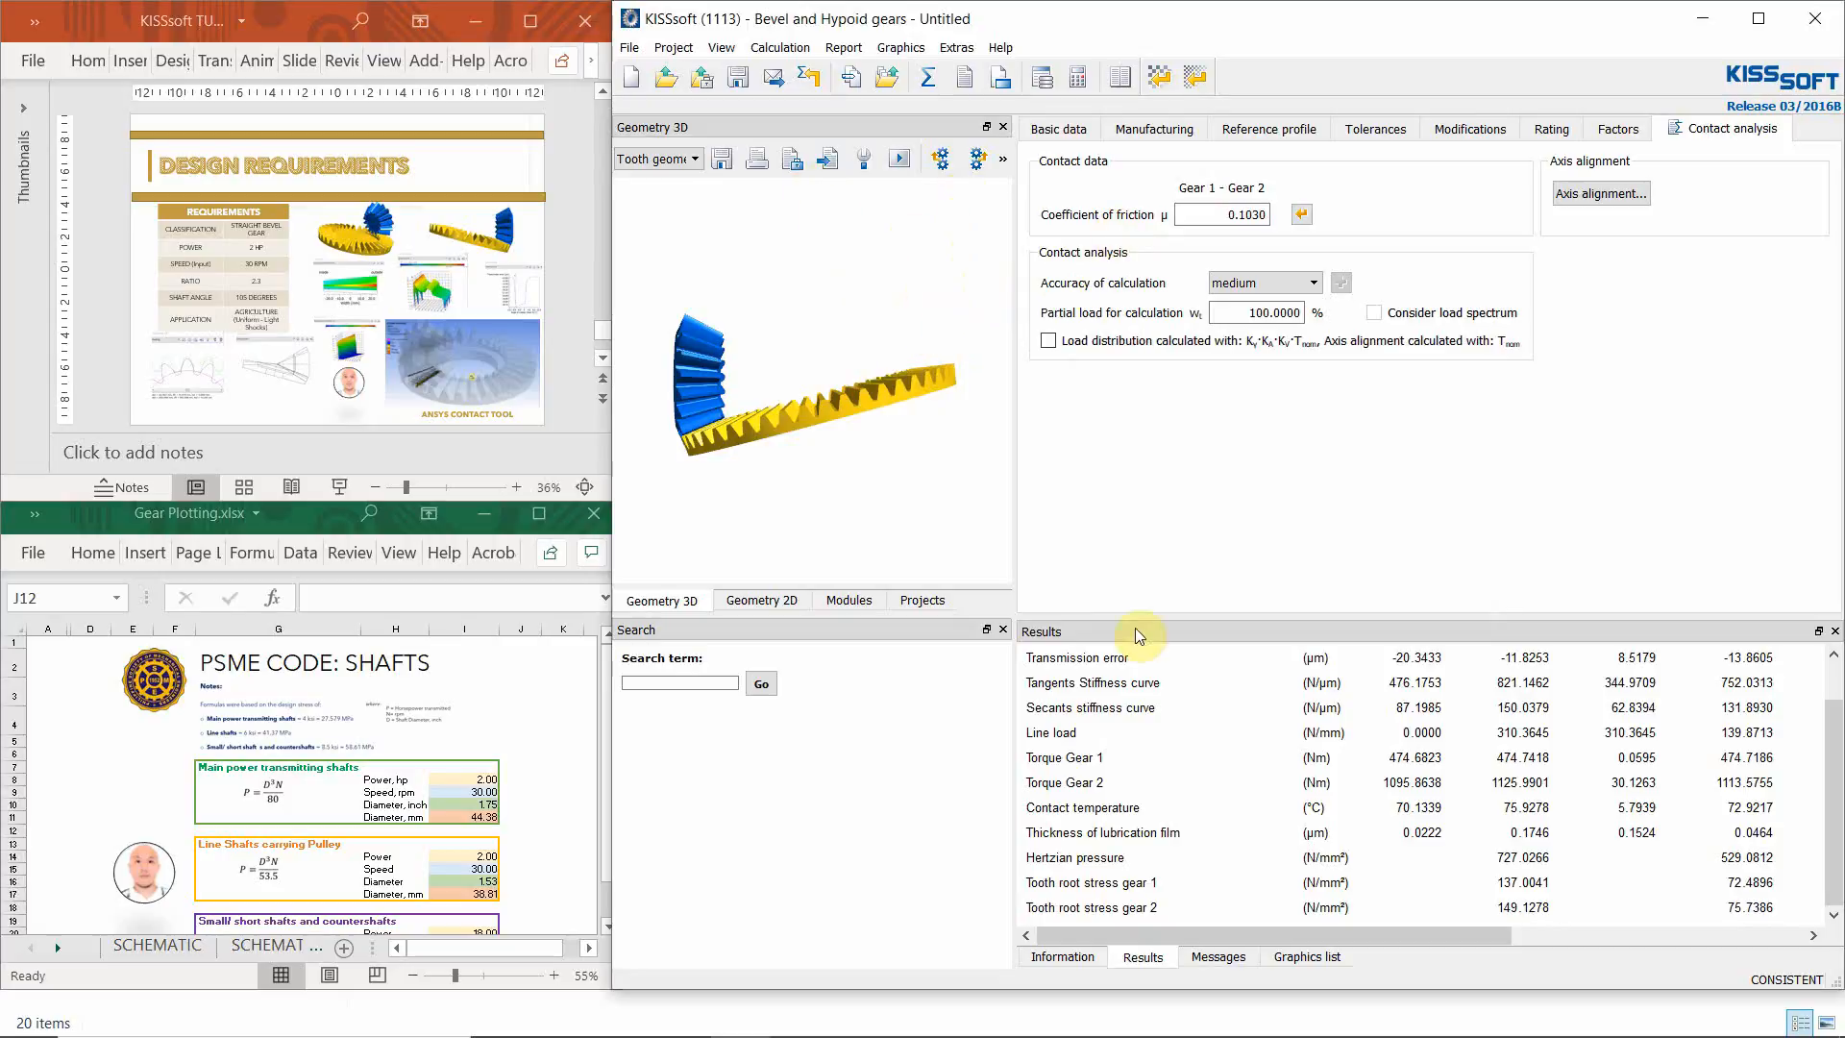
left_click(725, 162)
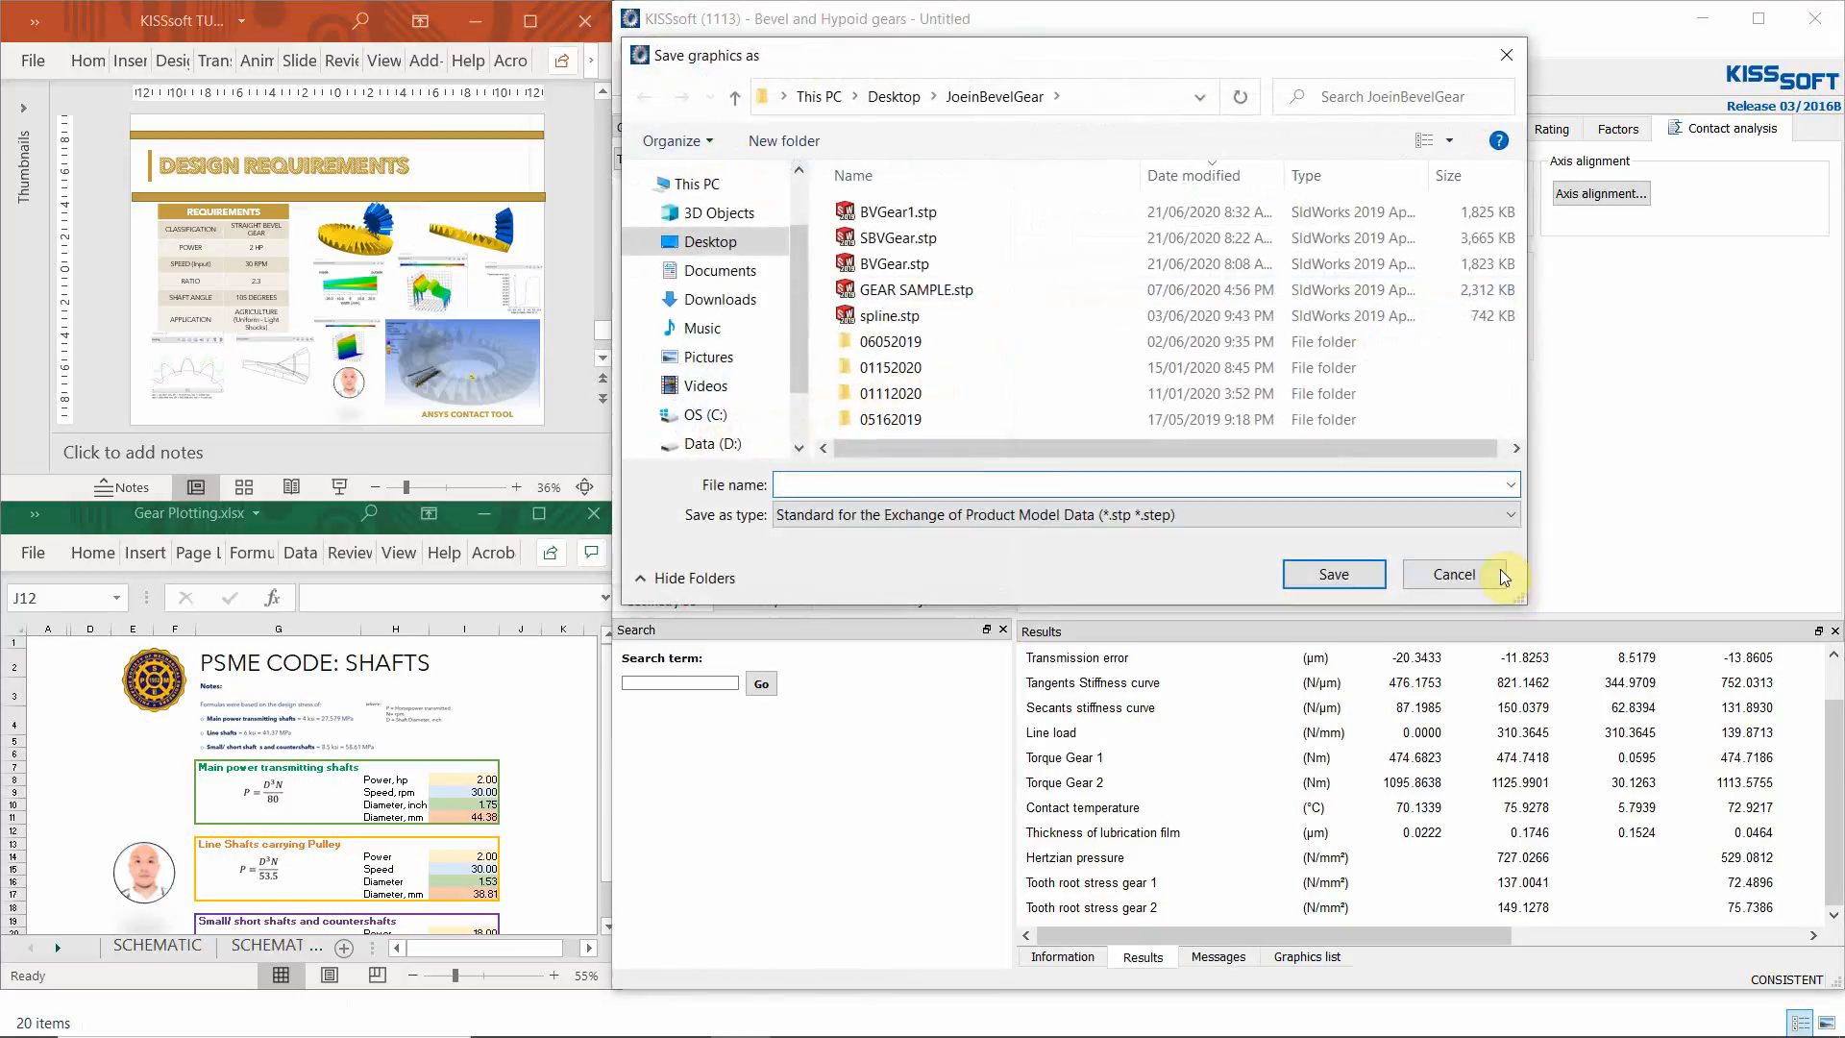
left_click(1495, 580)
left_click_drag(873, 419, 816, 350)
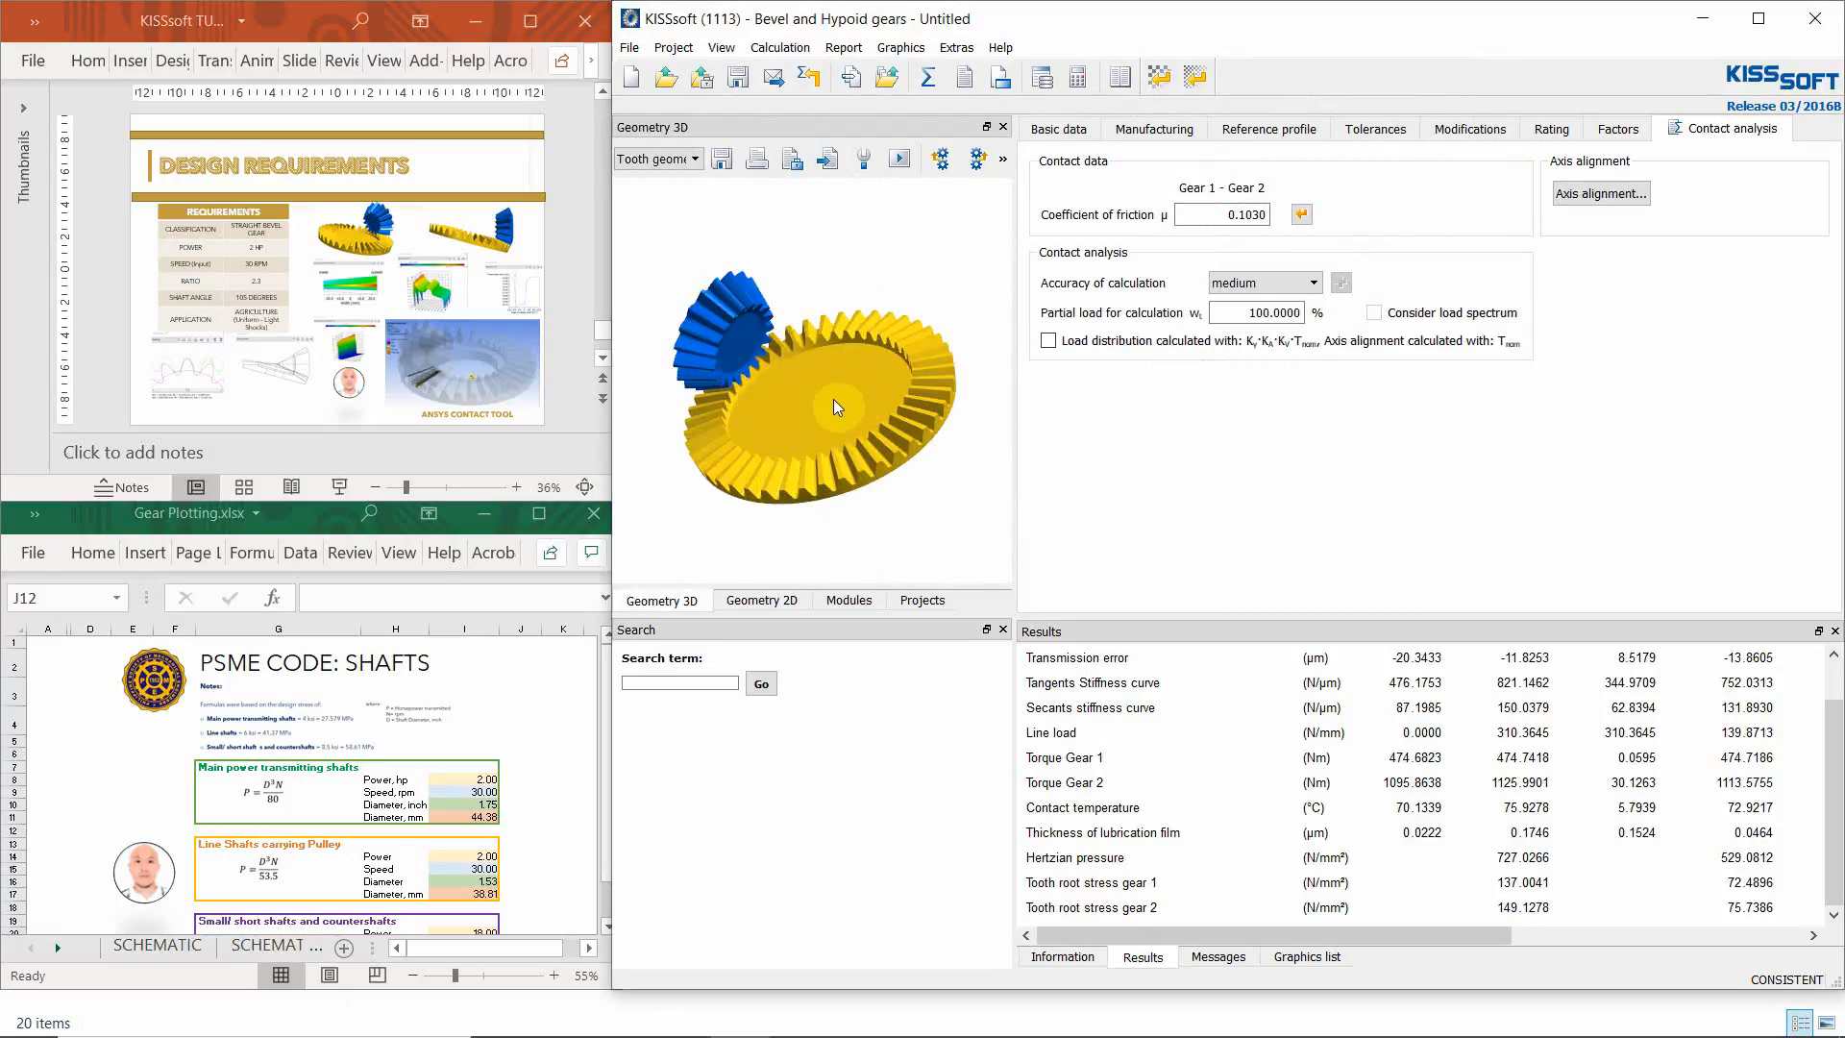
mouse_move(805, 402)
left_mouse_down()
mouse_move(862, 257)
mouse_move(832, 397)
left_mouse_up()
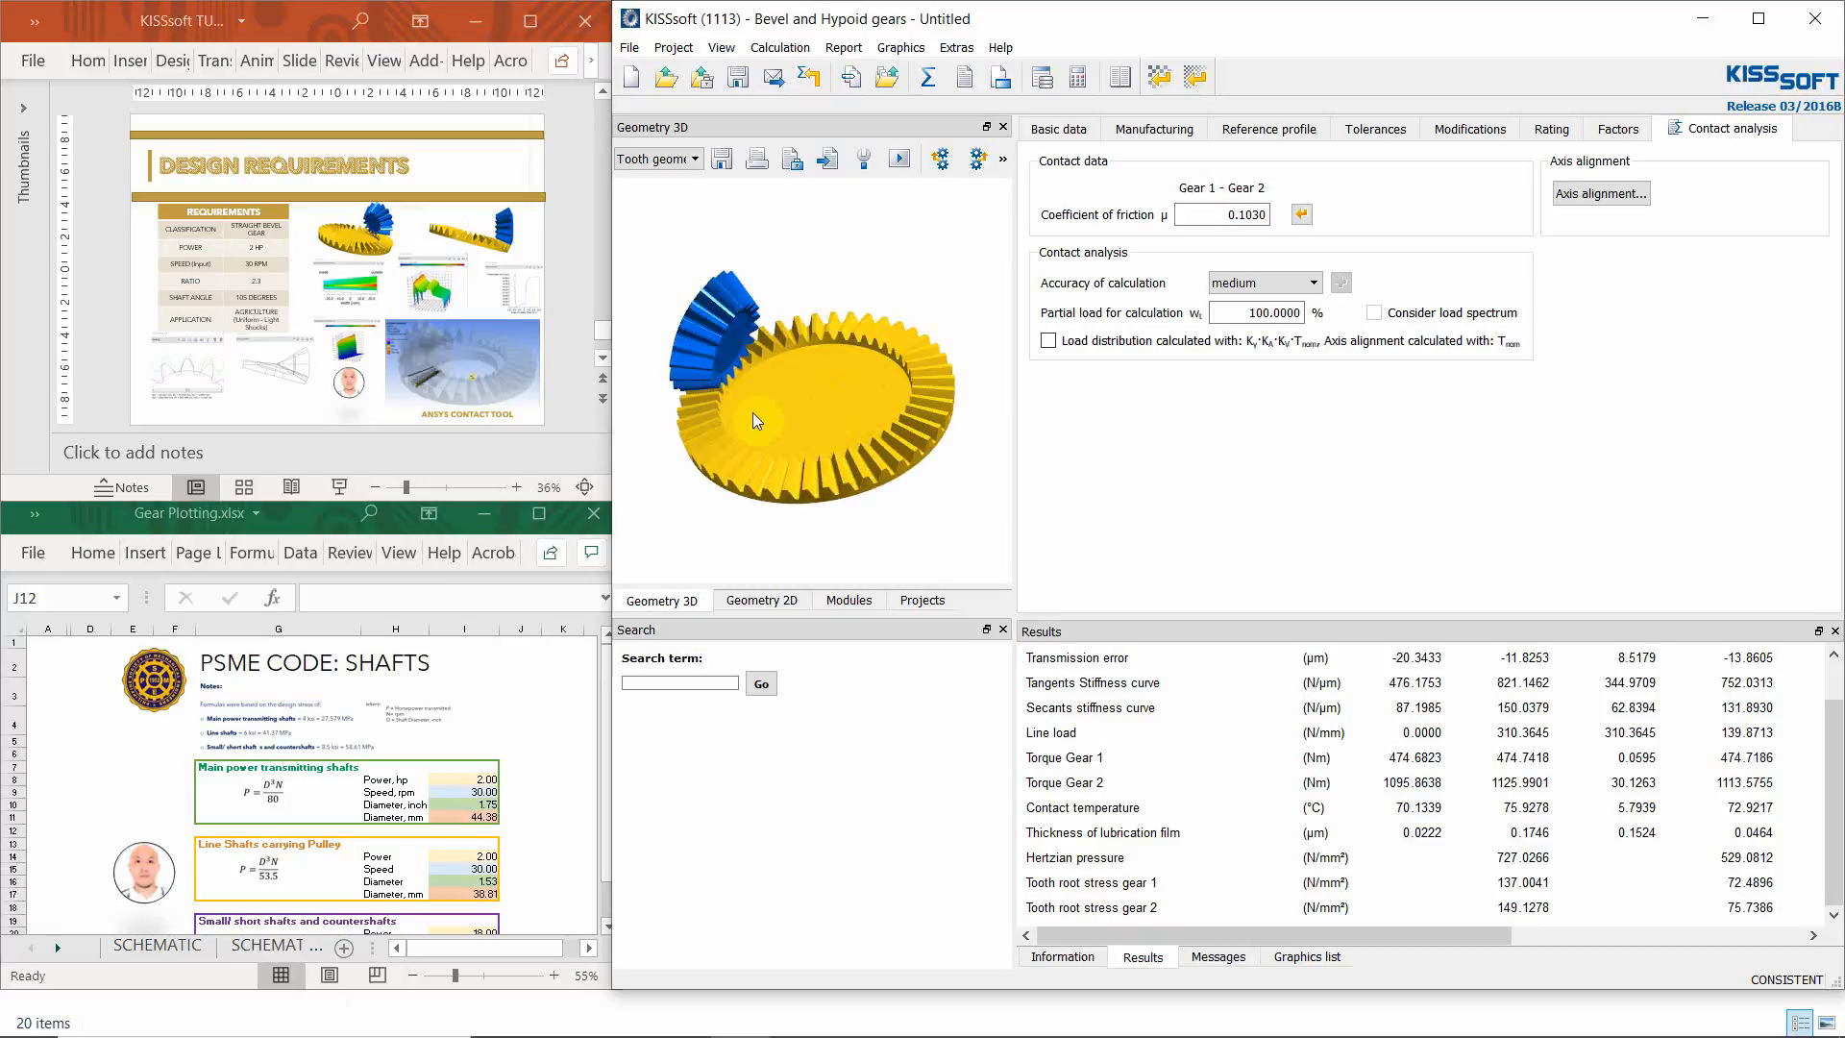
- Switch to the Excel sheet and examine the main power transmitting shaft's power, speed and diameter in mm
left_click(442, 815)
left_click(463, 817)
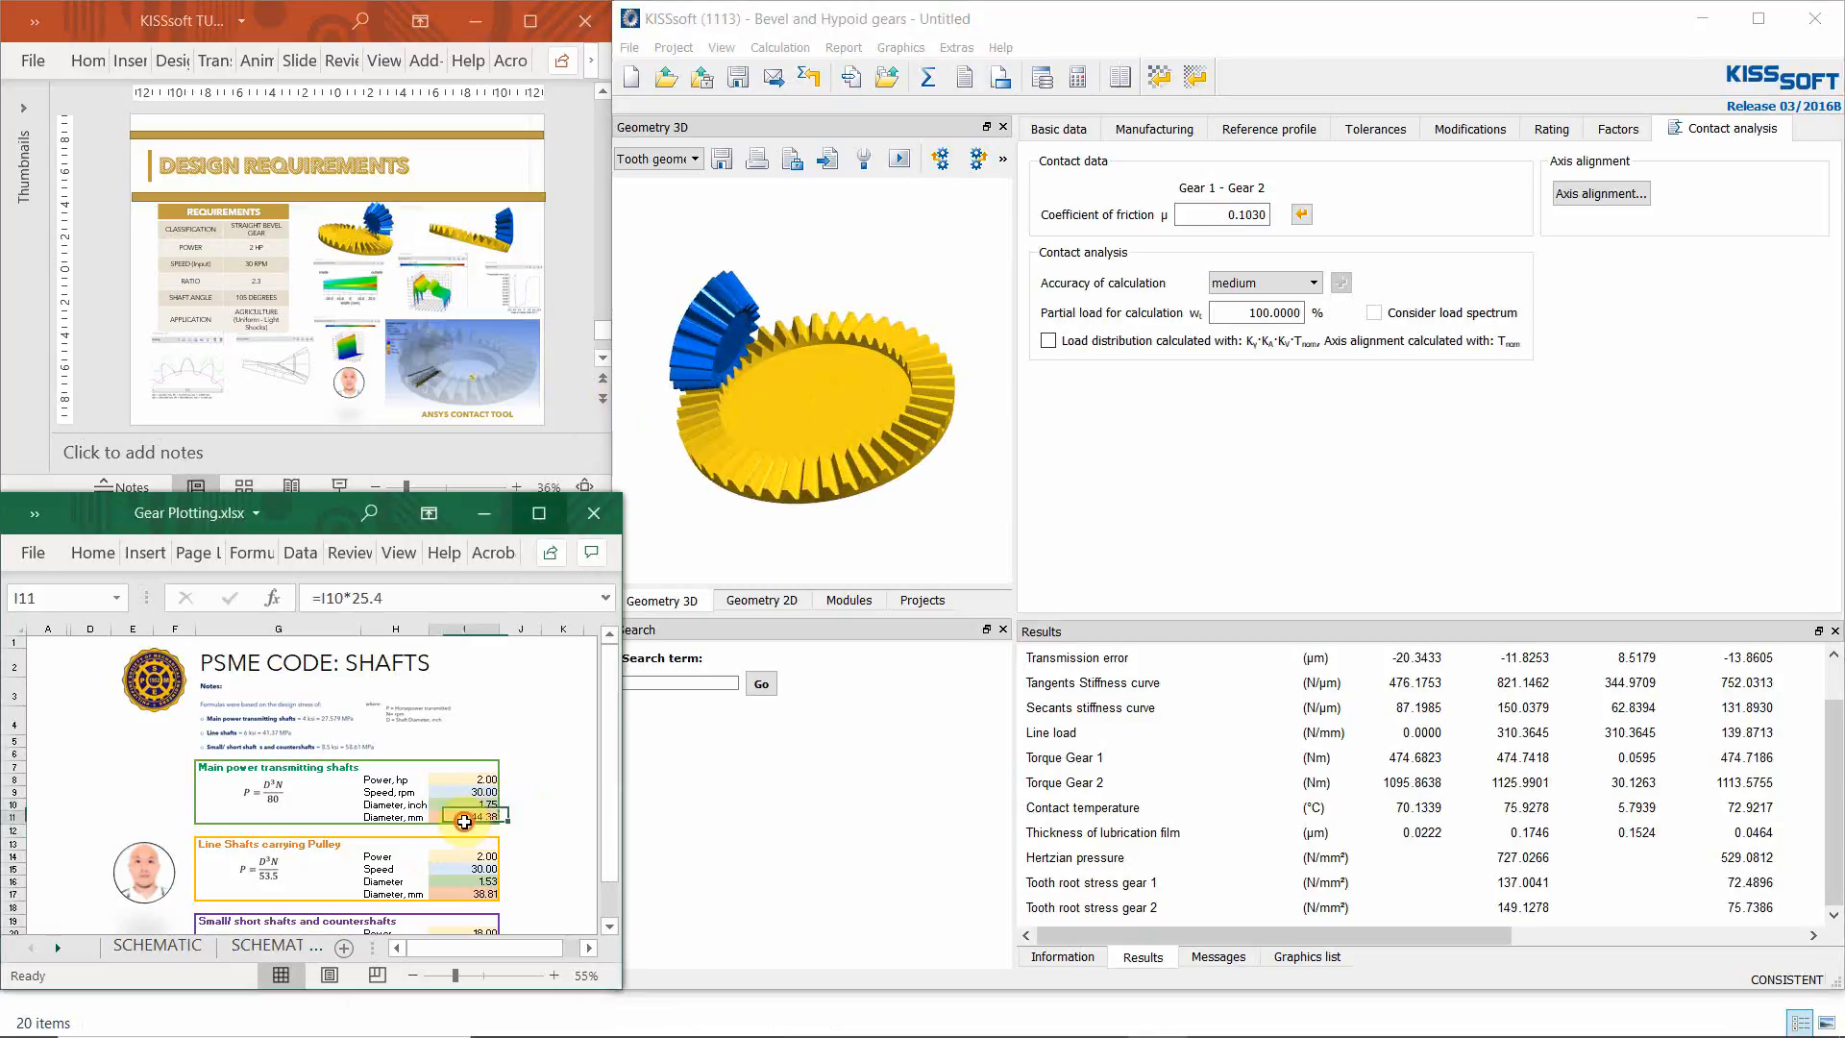
left_click(485, 776)
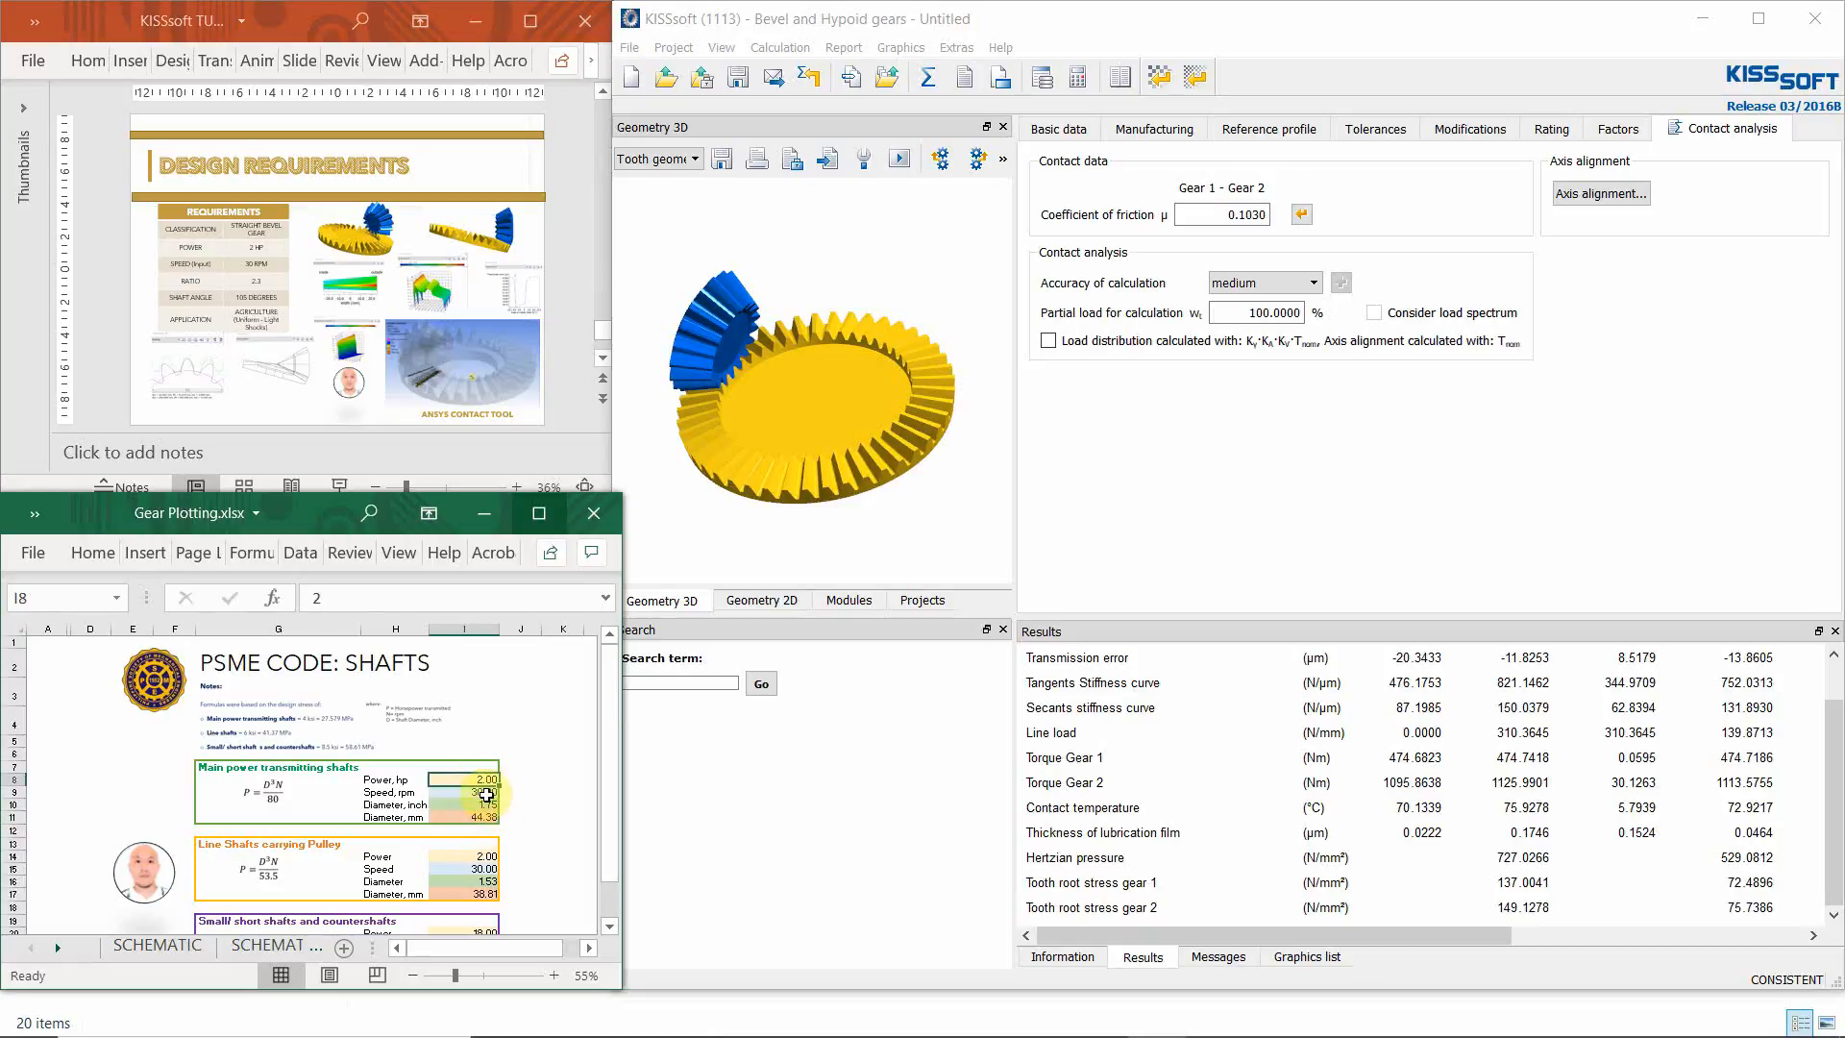
left_click(487, 794)
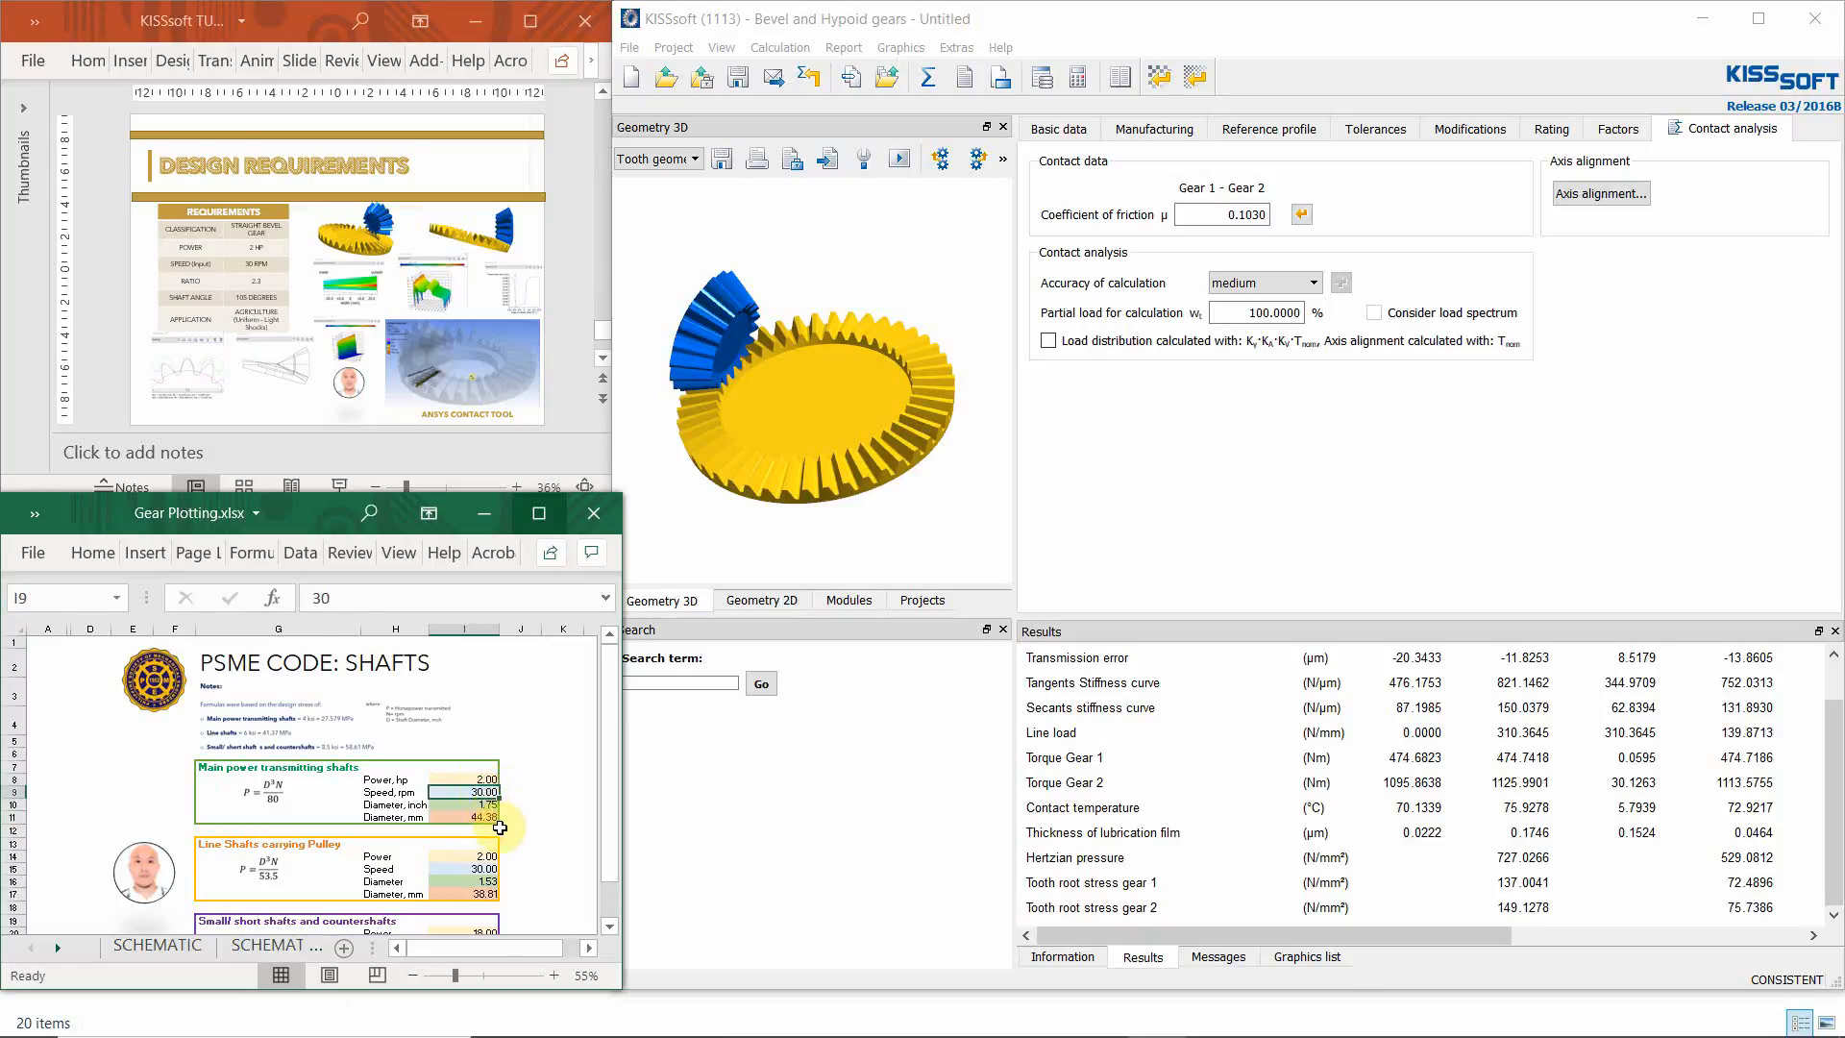
left_click(483, 819)
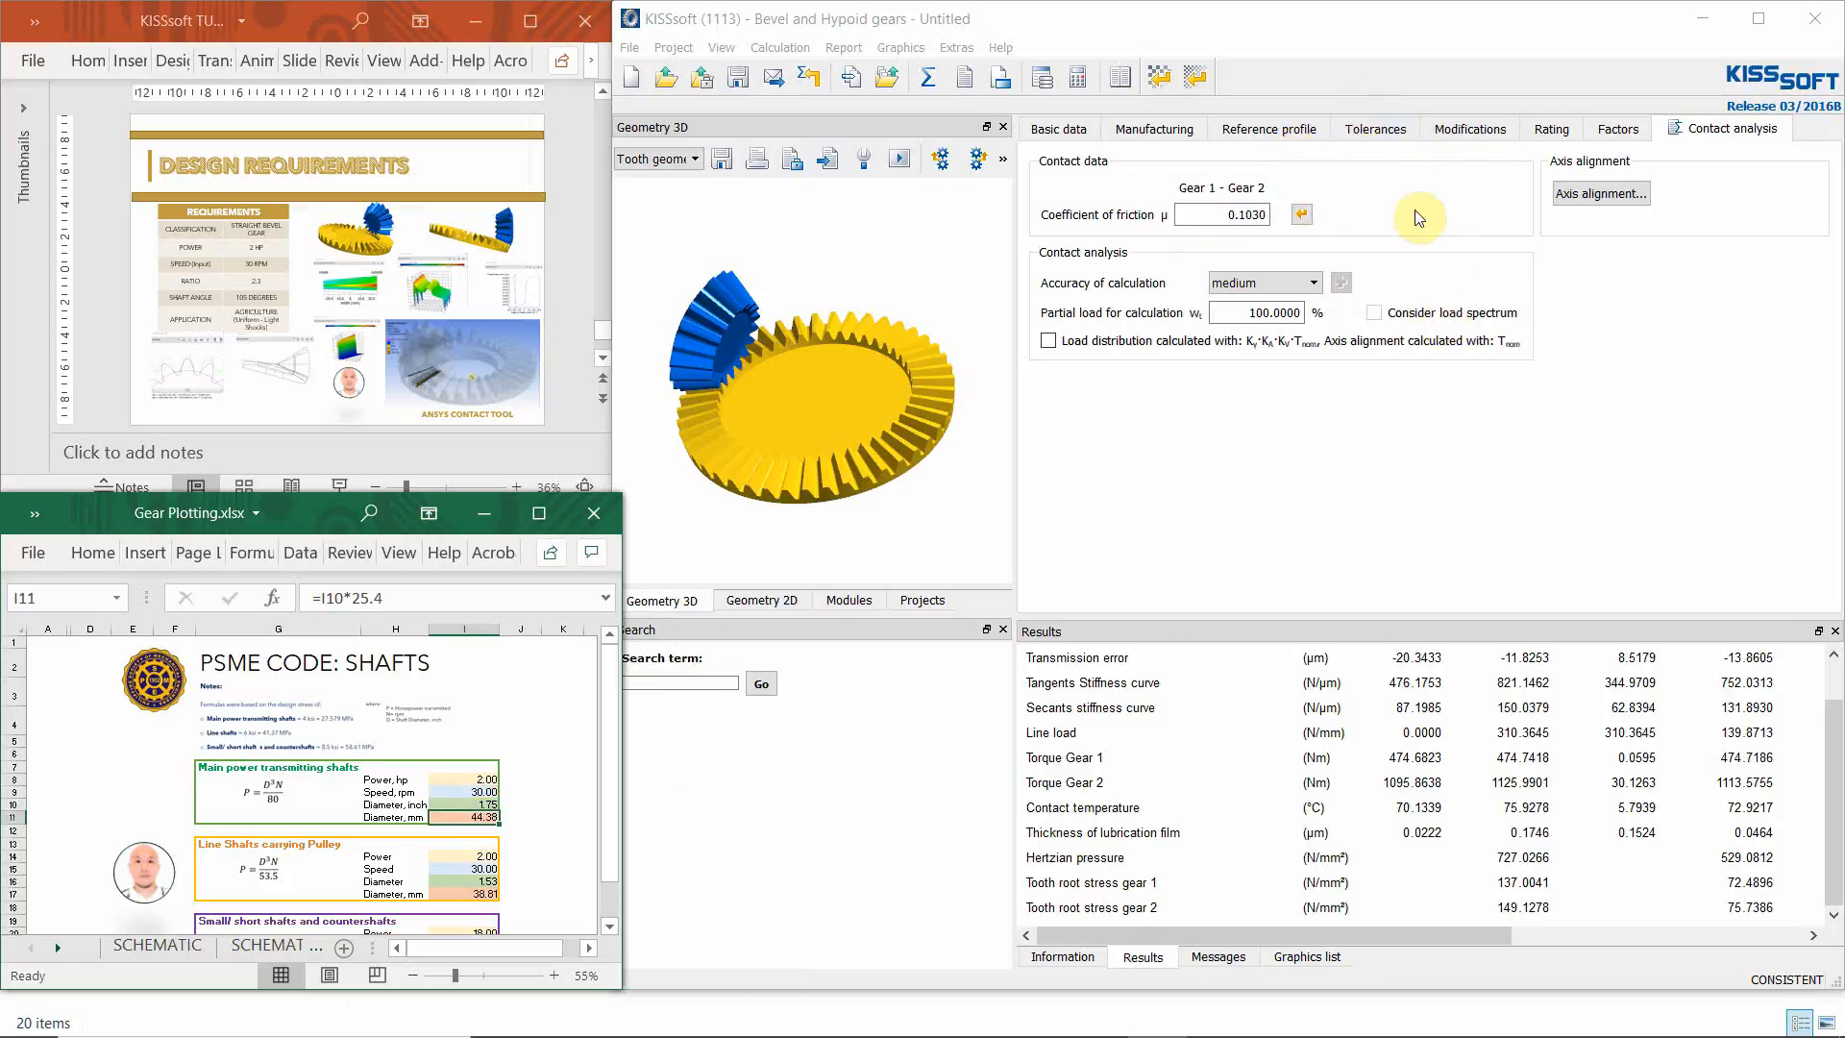
- In KISSsoft's geometry details for the gear pair, set gear 2's inner diameter to 50 mm and recalculate
left_click(1060, 129)
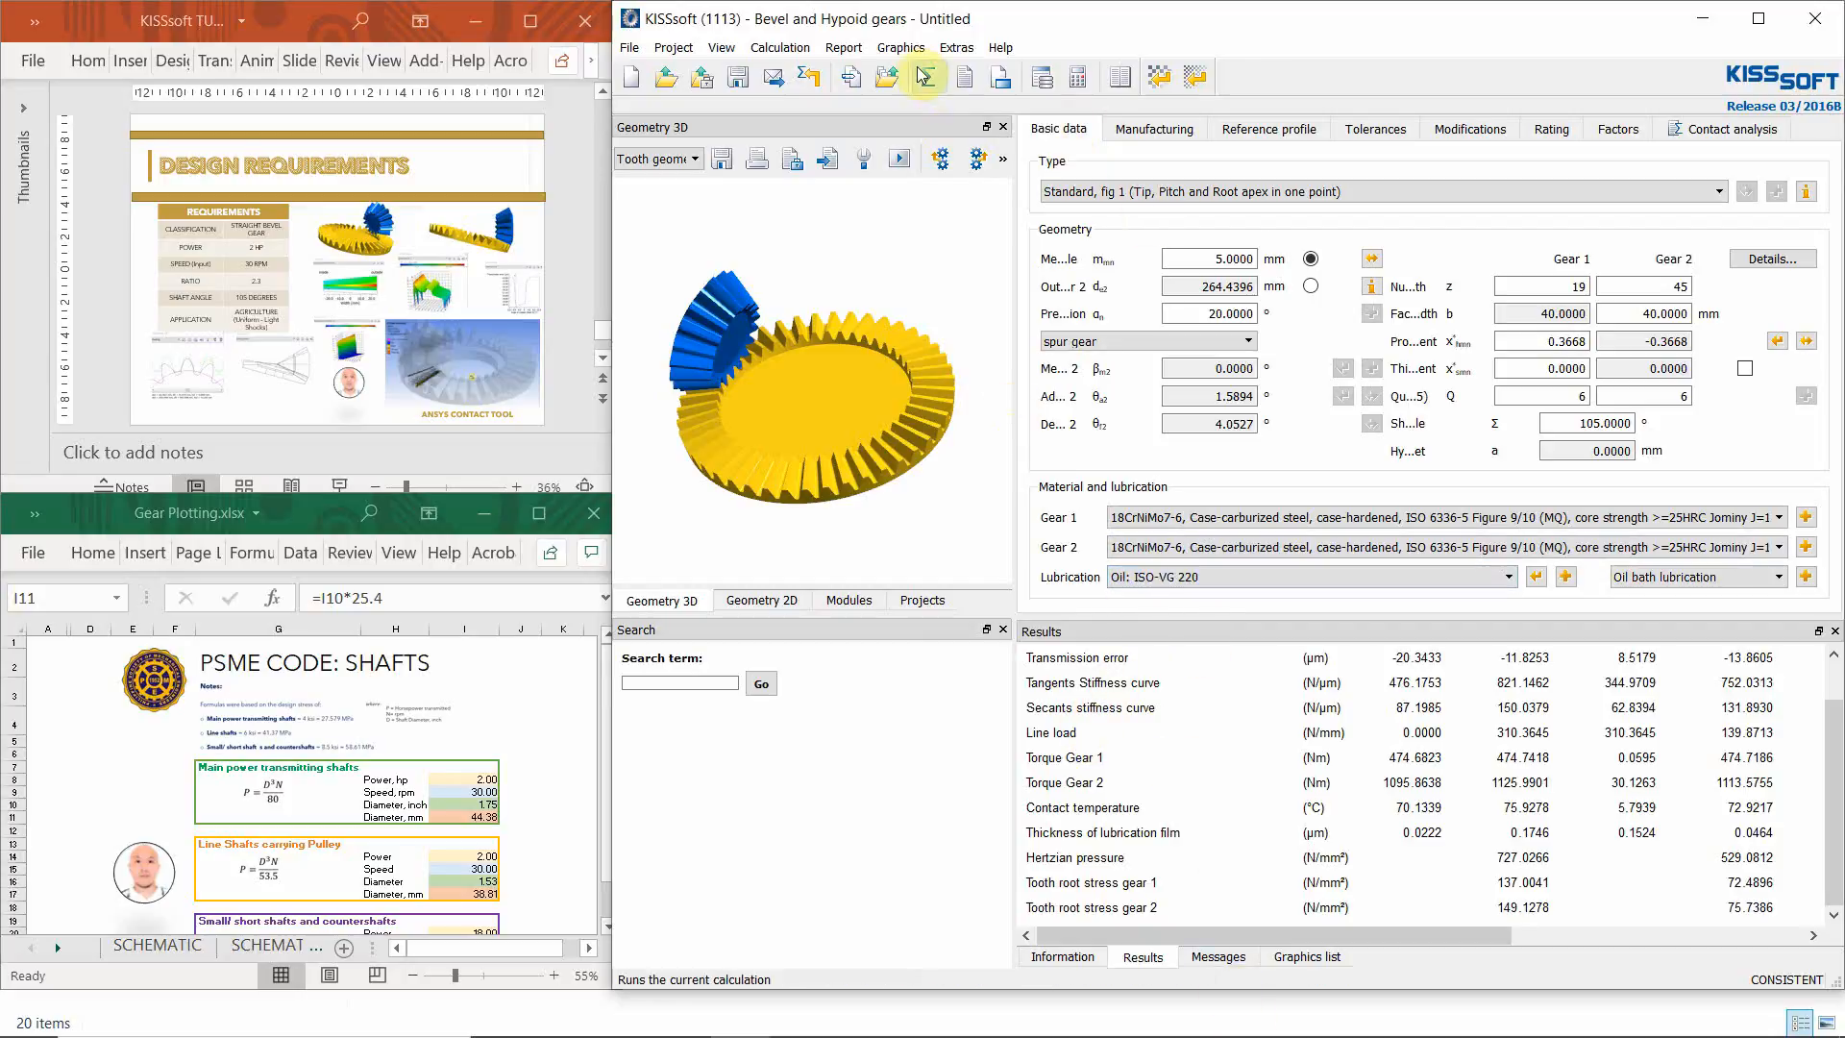
left_click(944, 79)
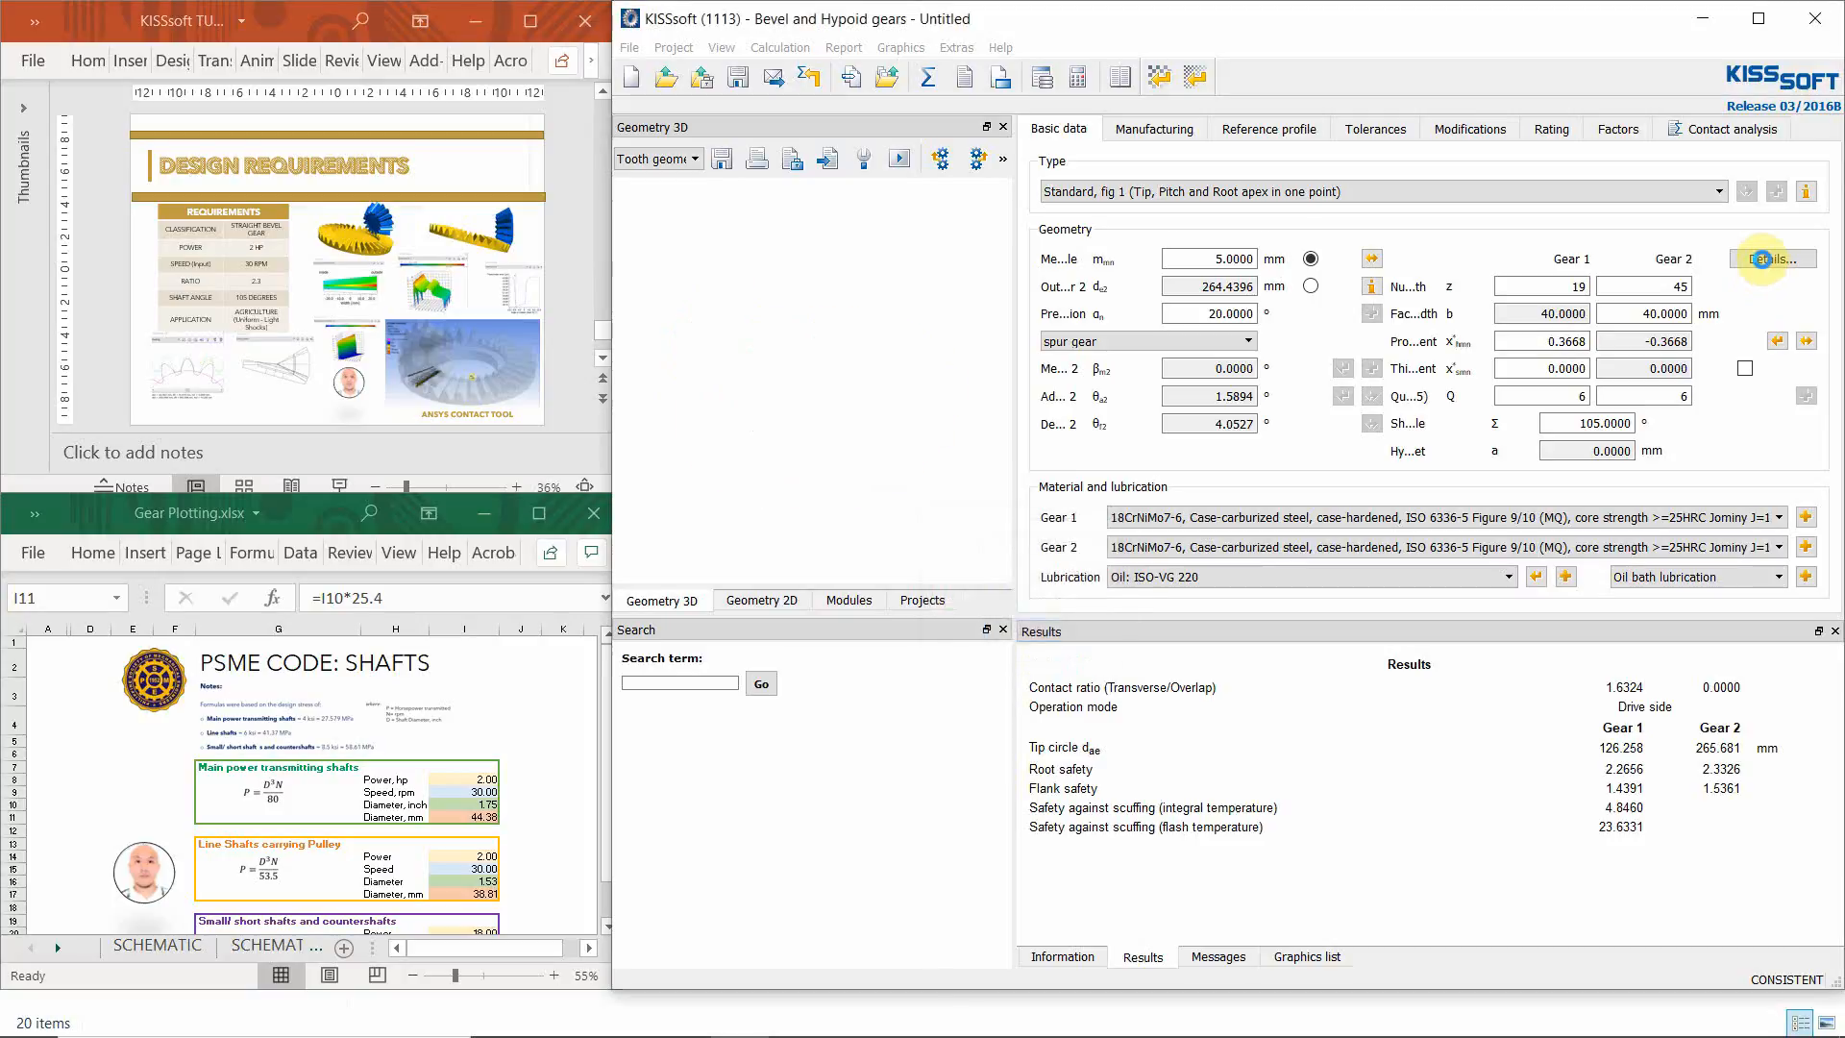
left_click(1764, 260)
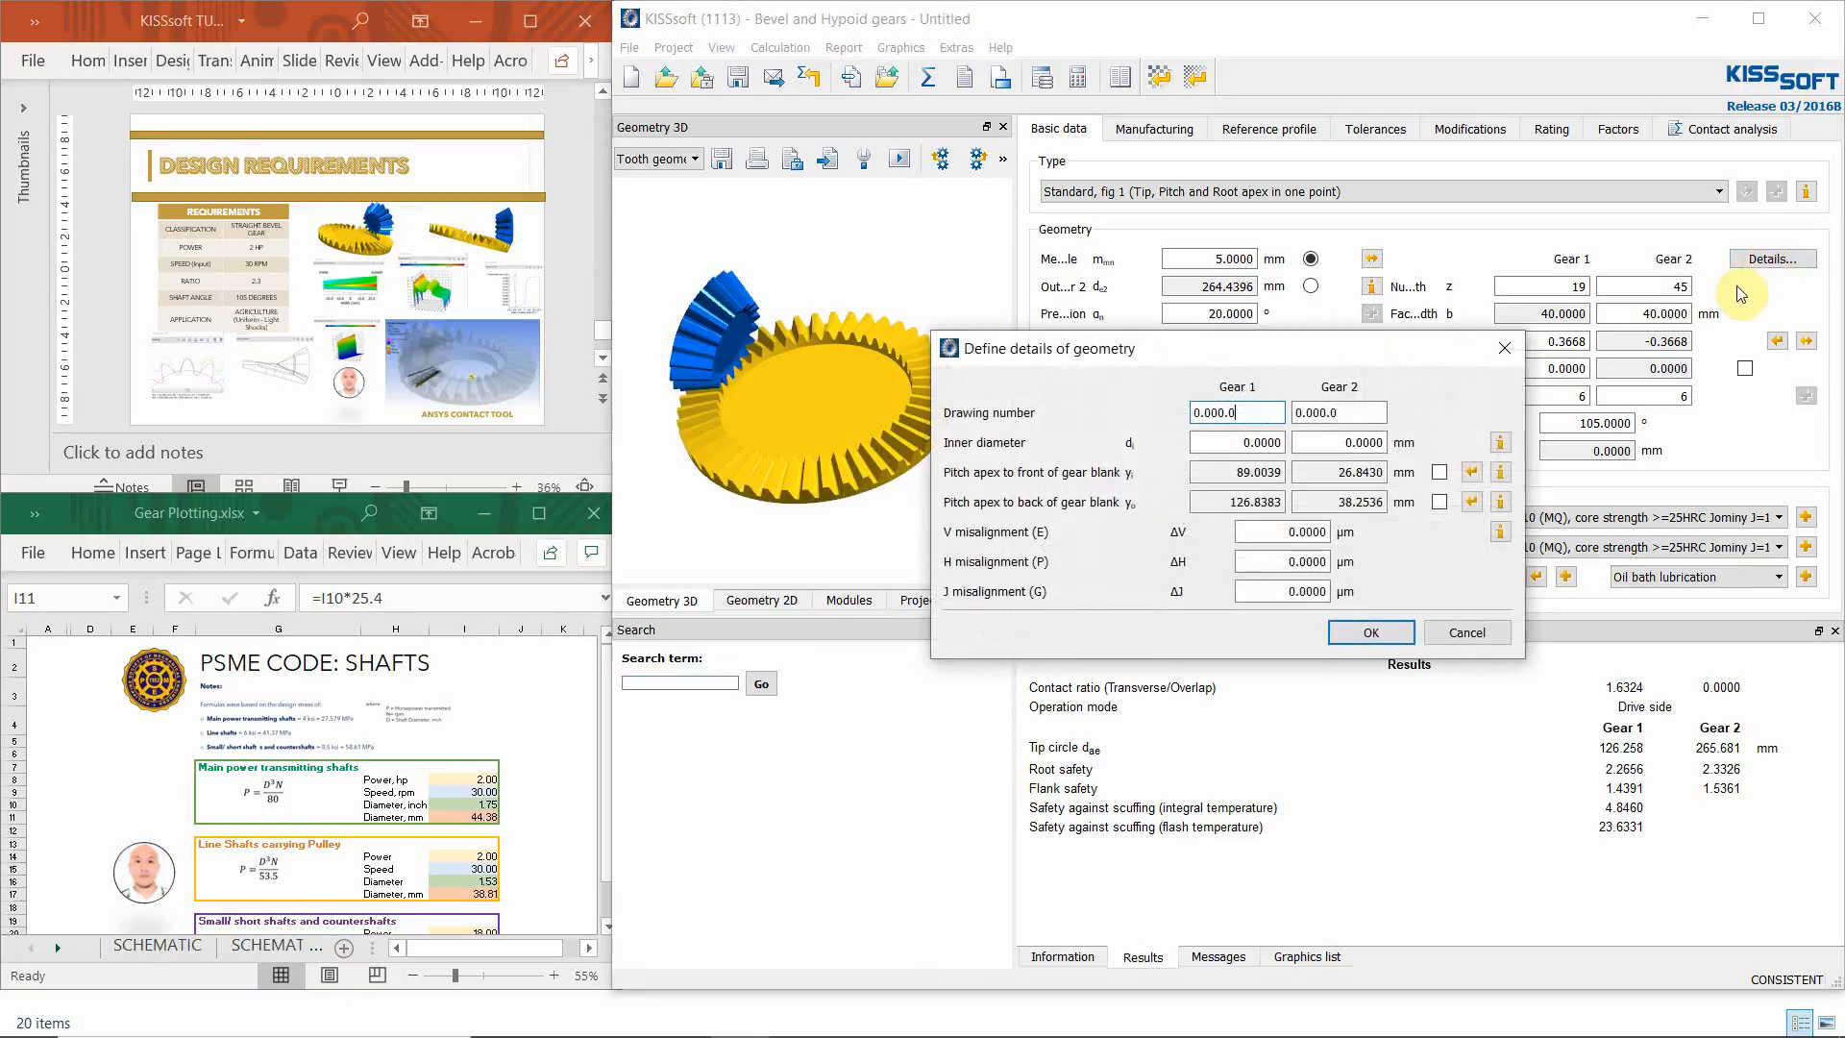
left_click(1309, 438)
double_click(1308, 438)
type("50")
left_click(1268, 437)
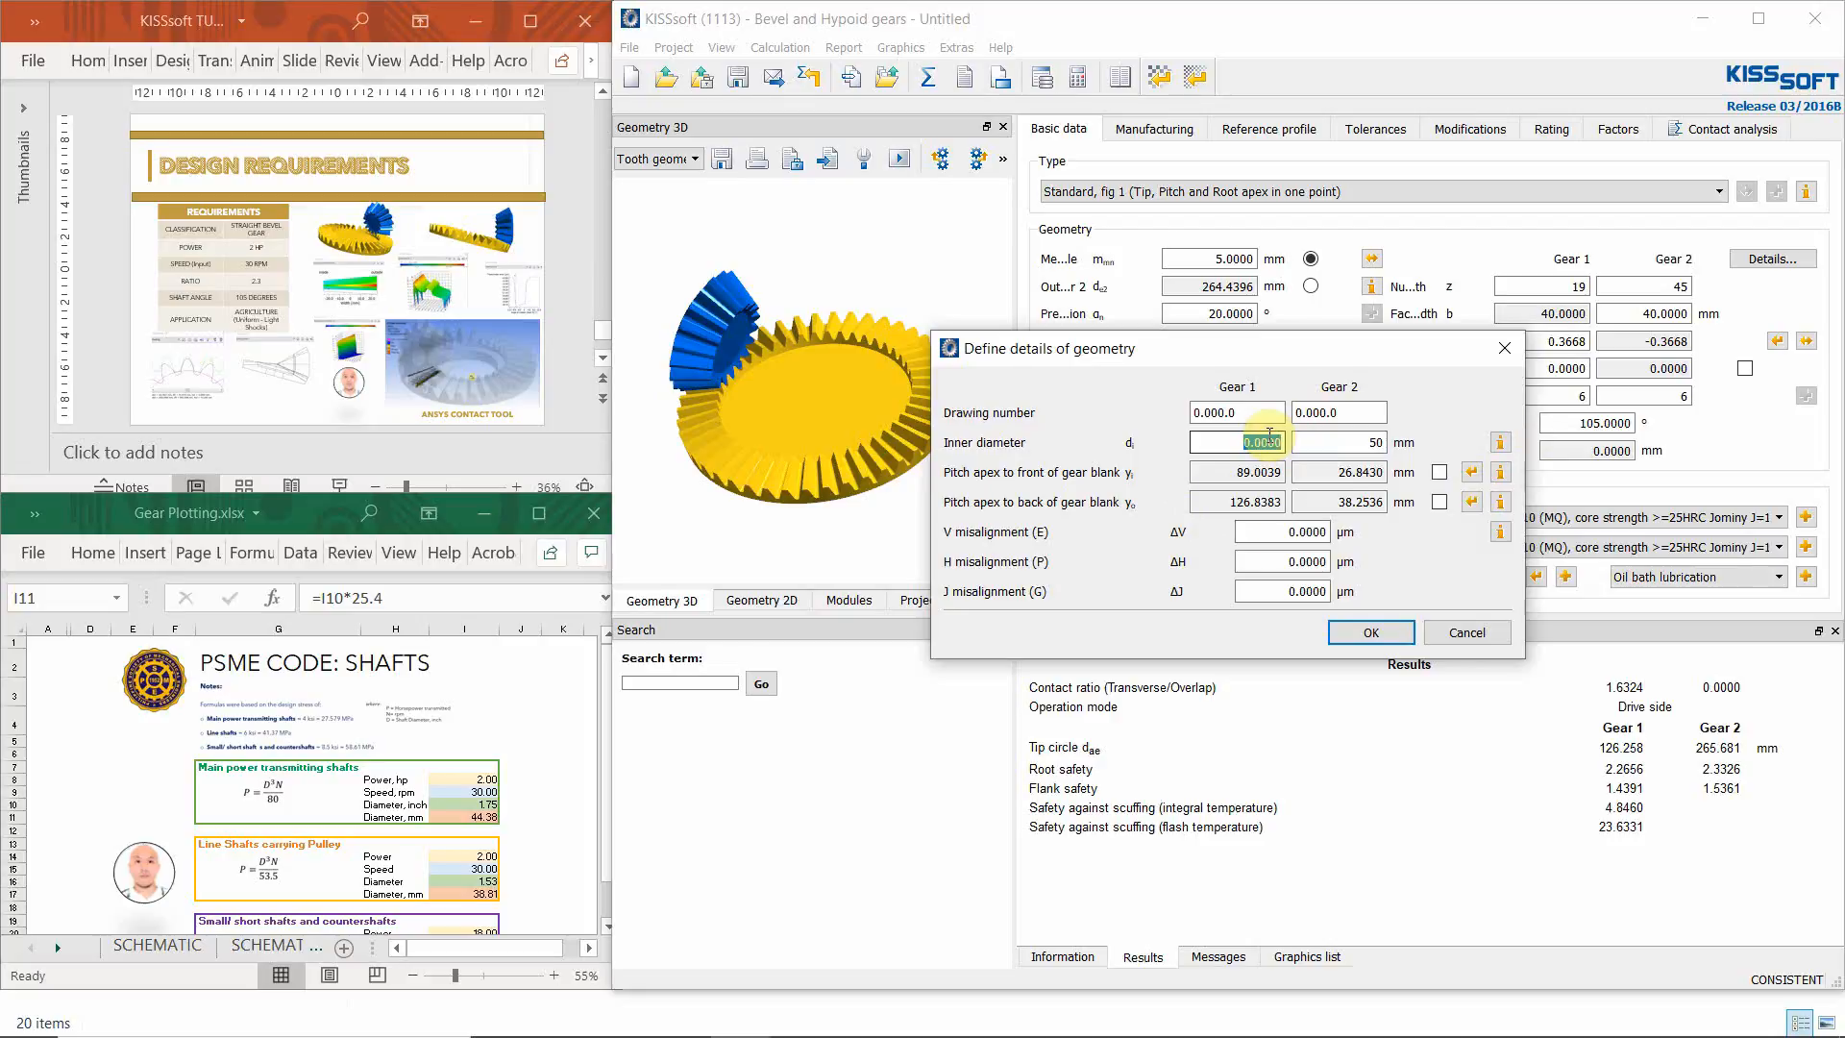
left_click(1371, 633)
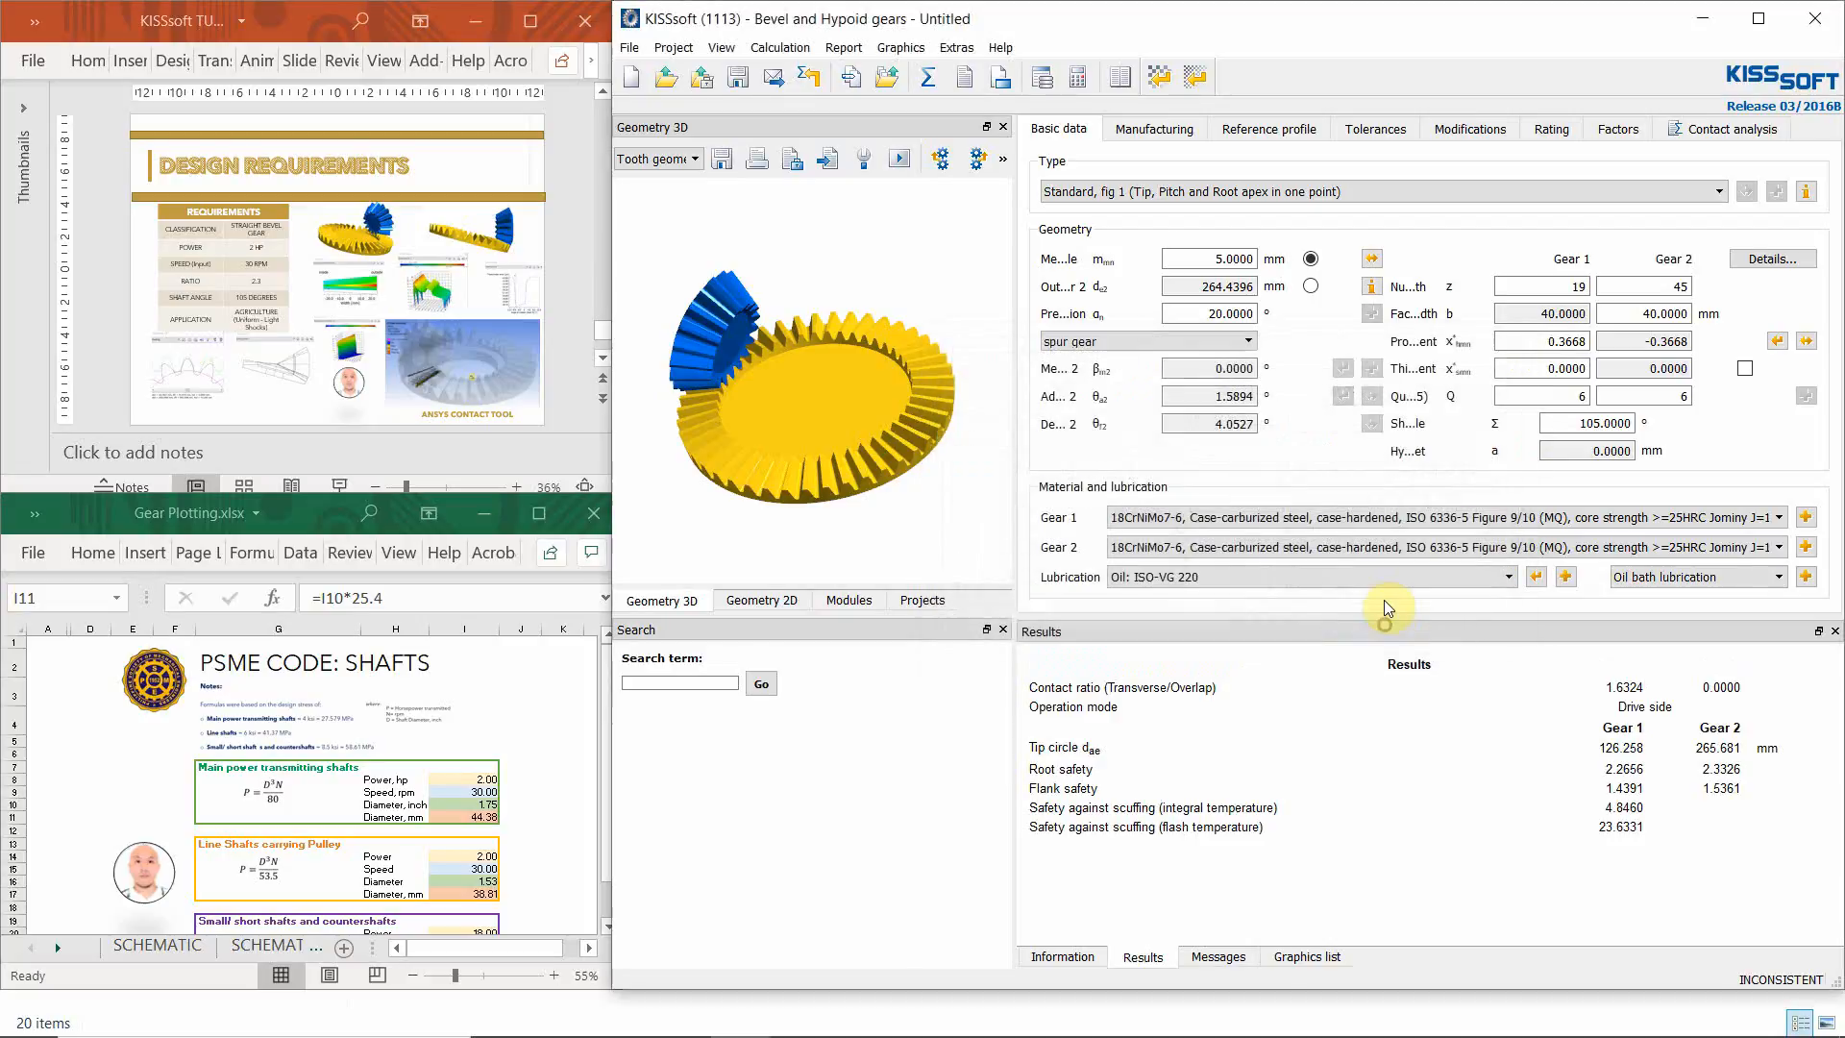
left_click(927, 77)
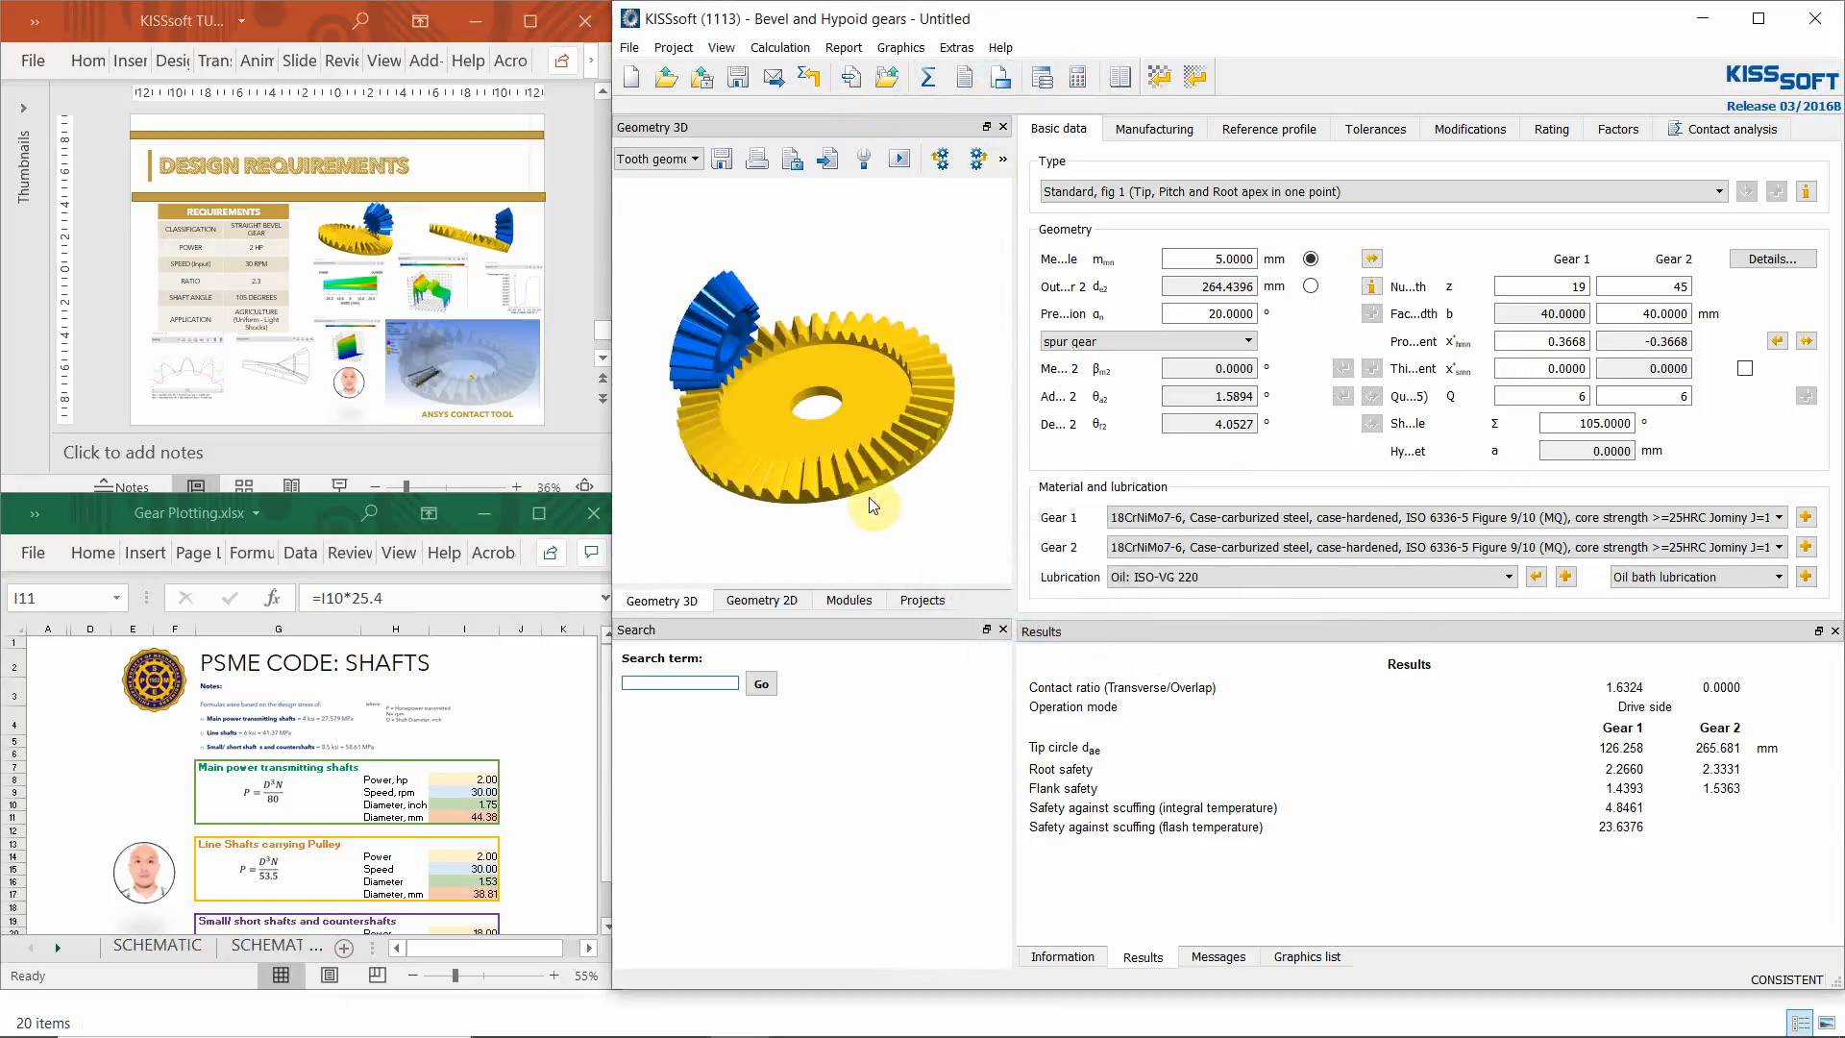
- Set gear 1's inner diameter to 50 mm in the geometry details and recalculate the gear pair
left_click(1770, 256)
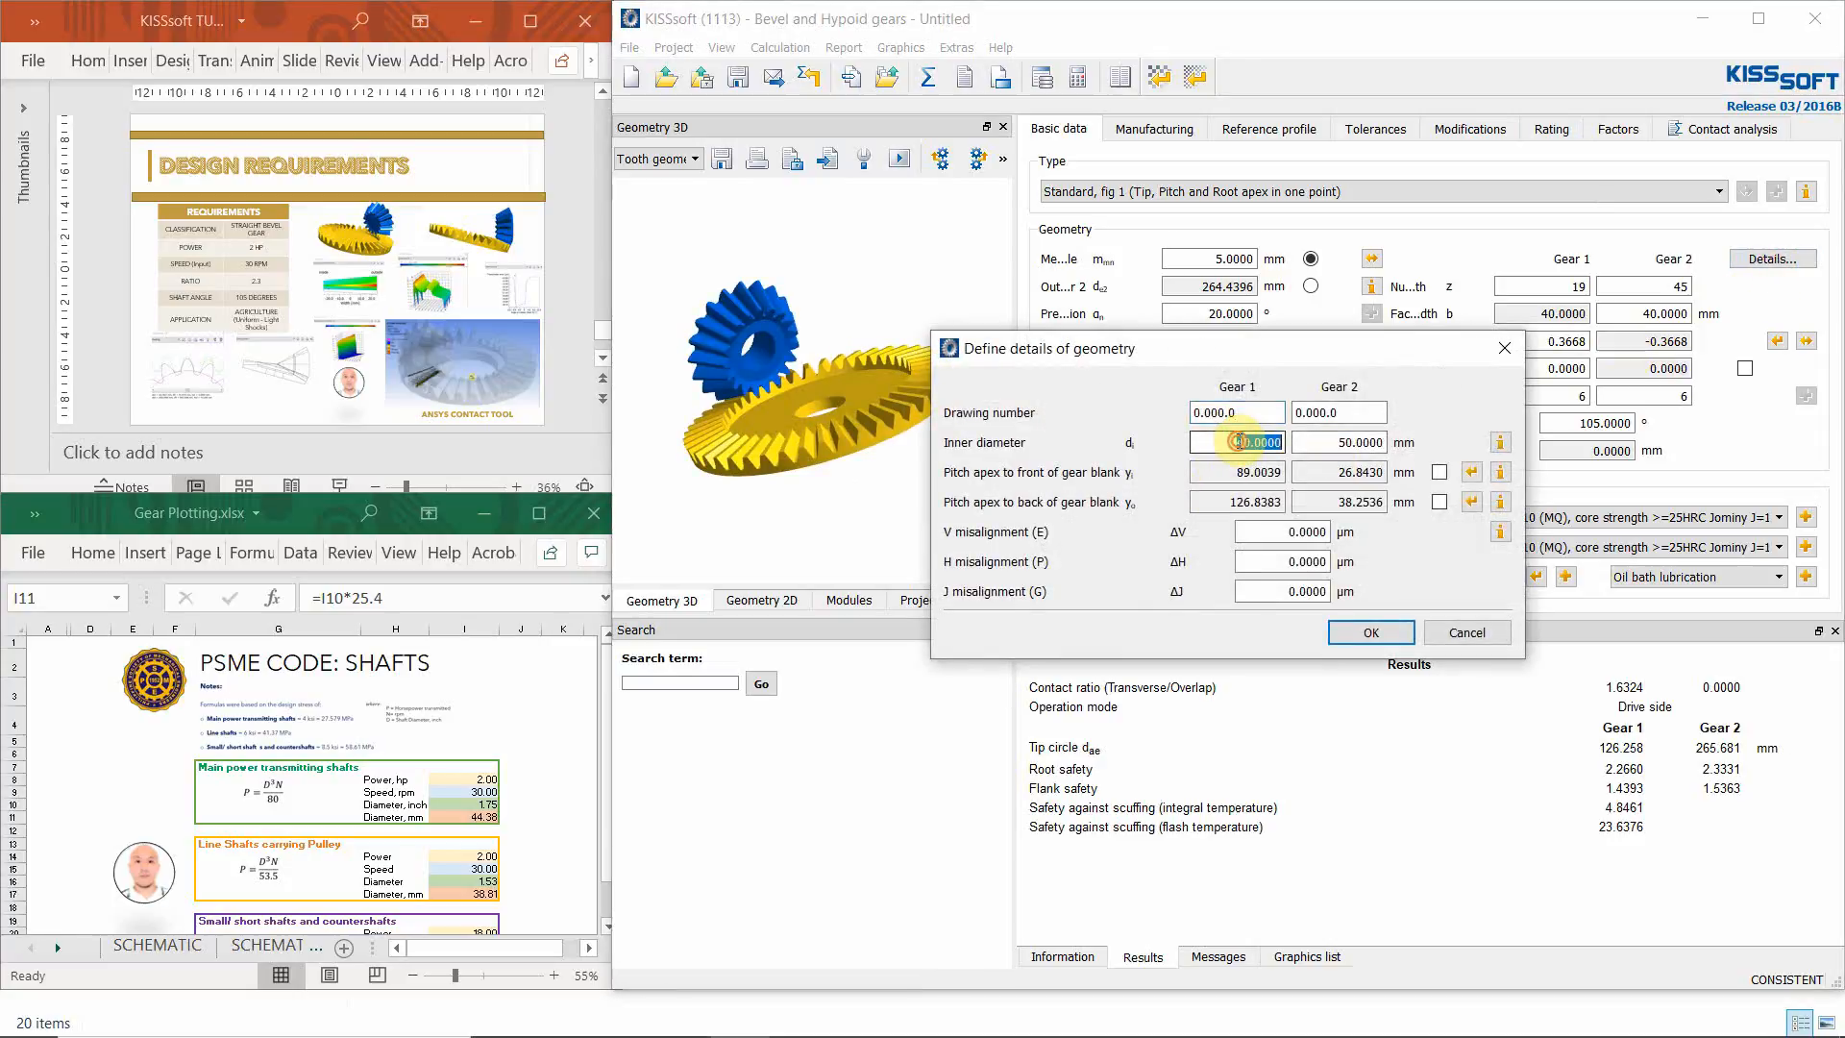
left_click(1369, 633)
left_click(930, 77)
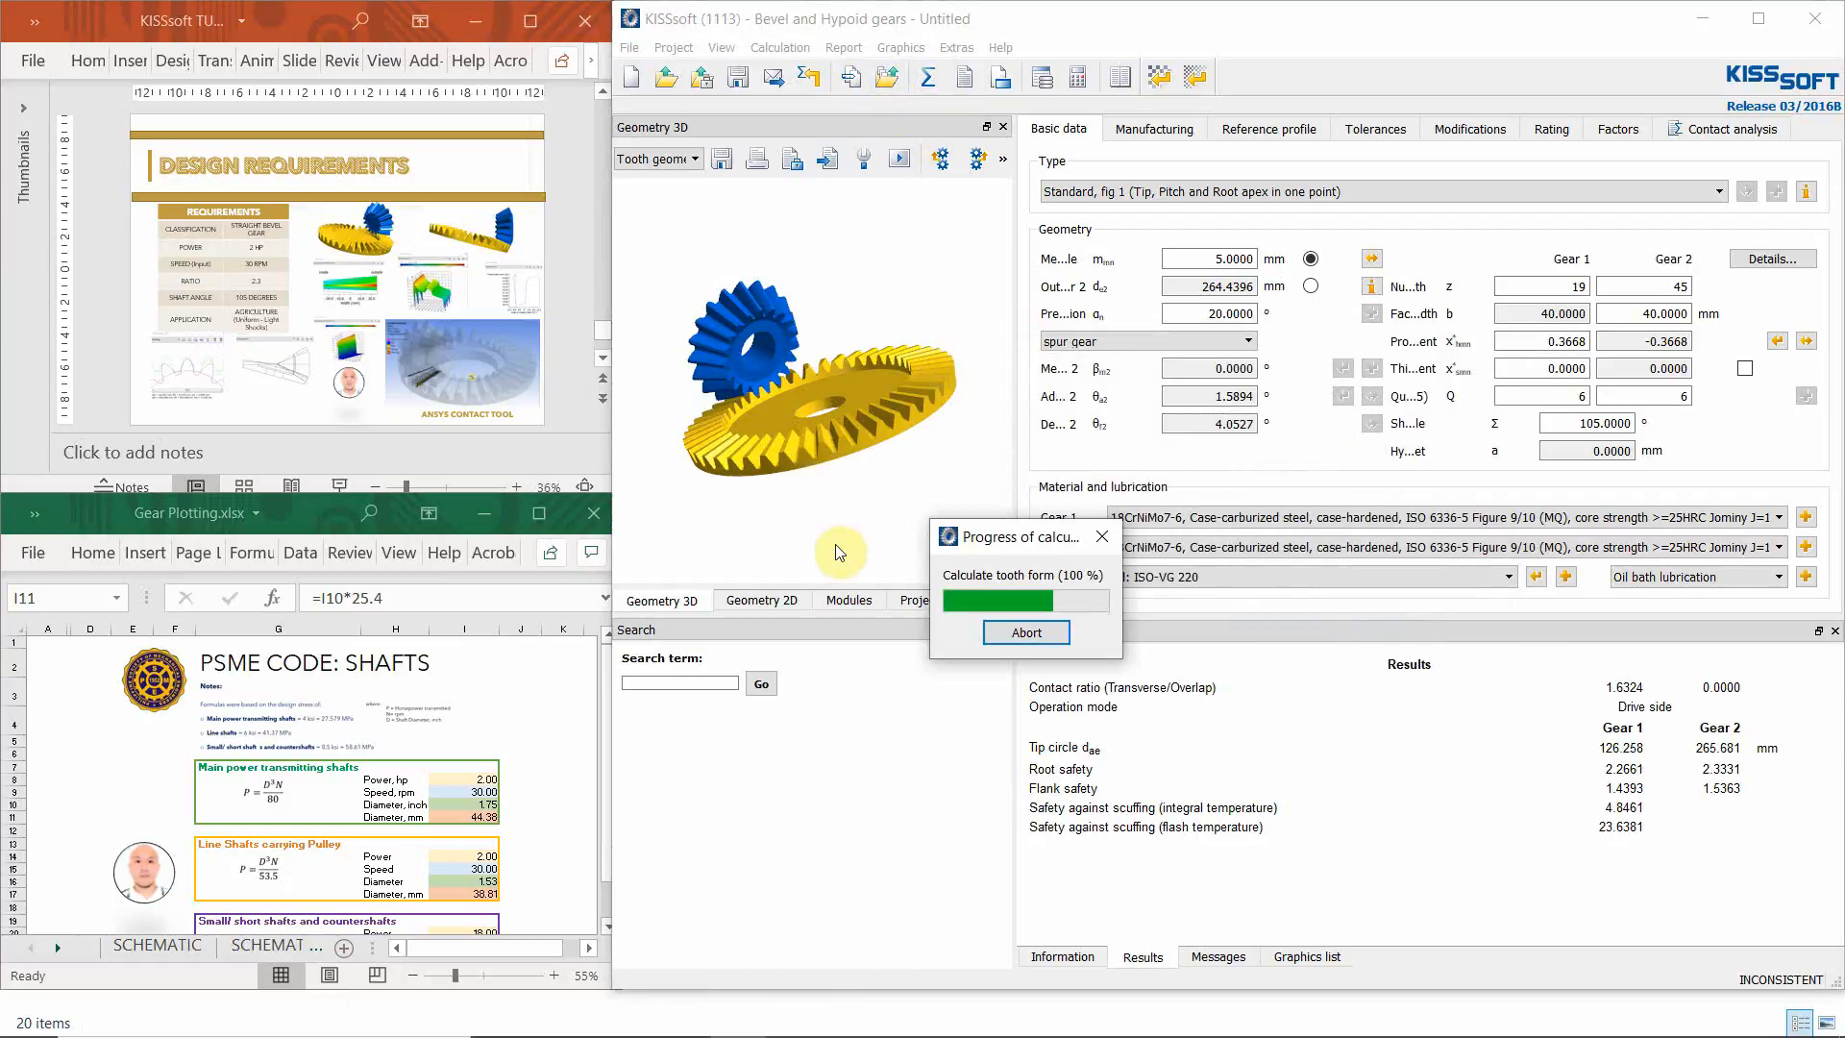
left_click_drag(799, 395, 850, 401)
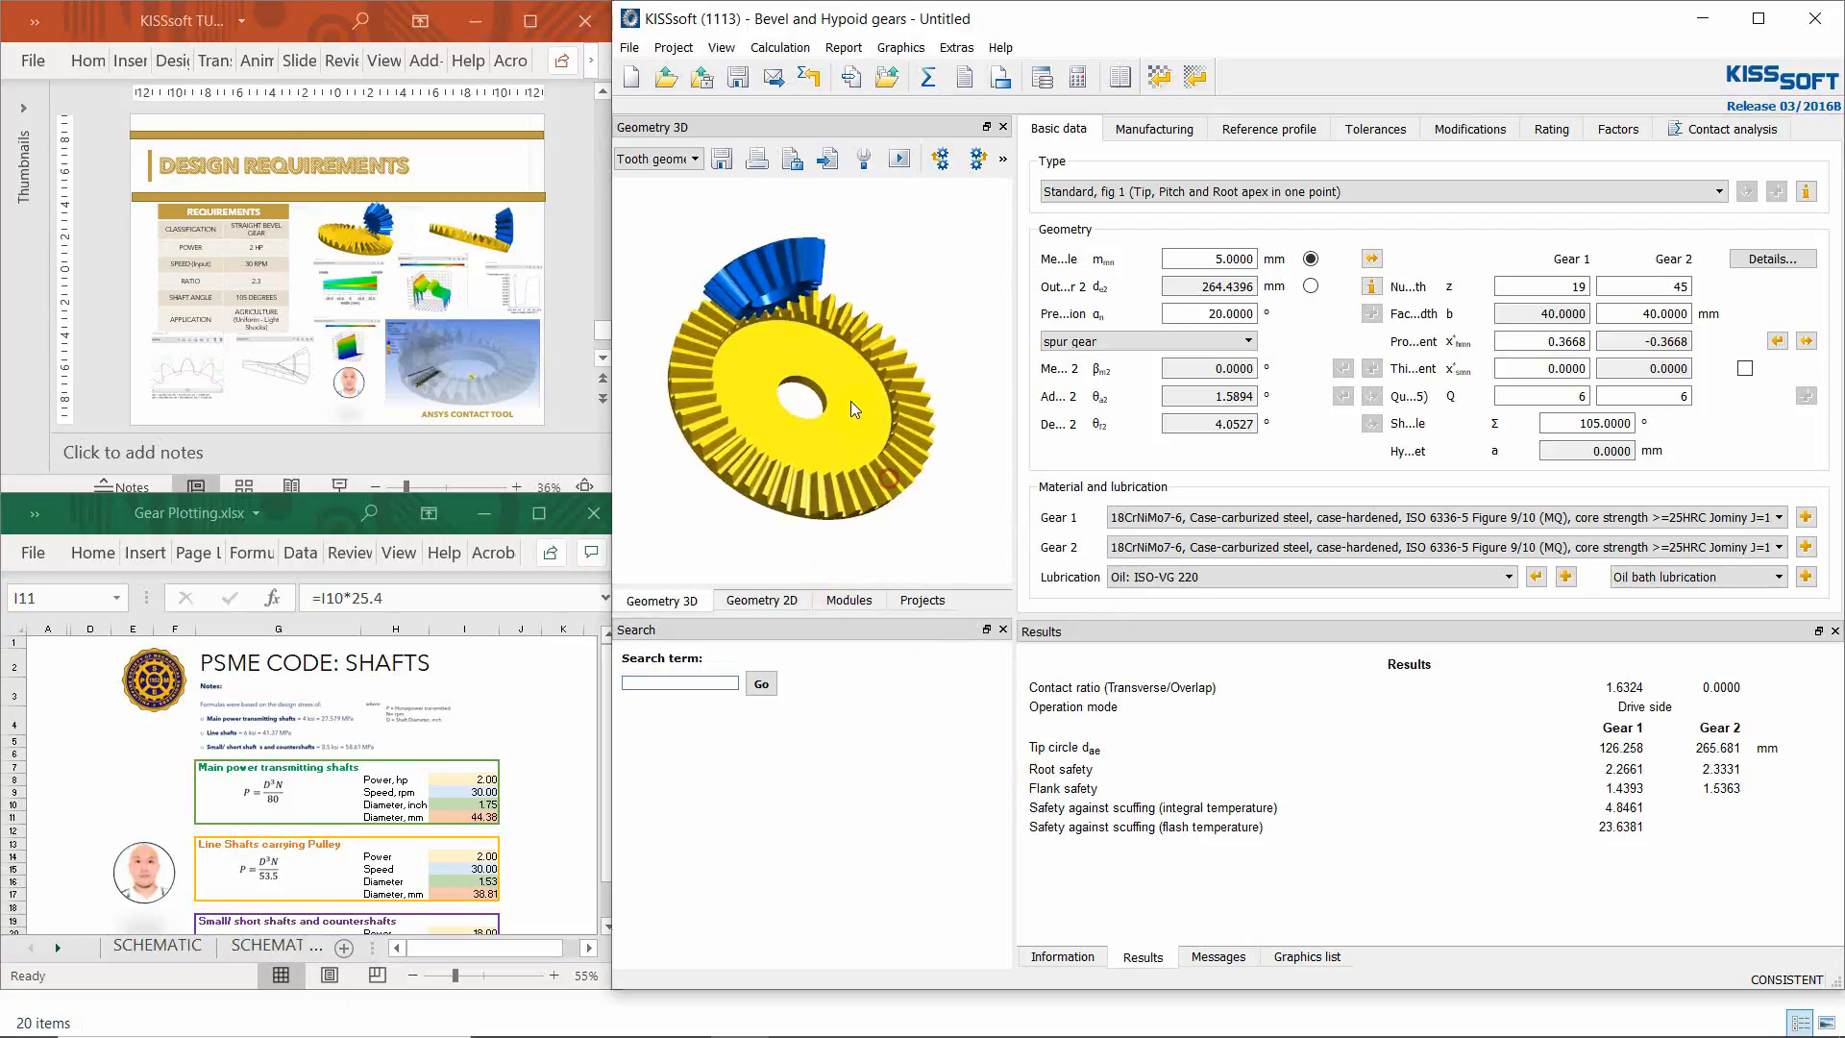
- Check both inner diameters in the geometry details, and animate the meshing gears in the 3D view
left_click(1768, 266)
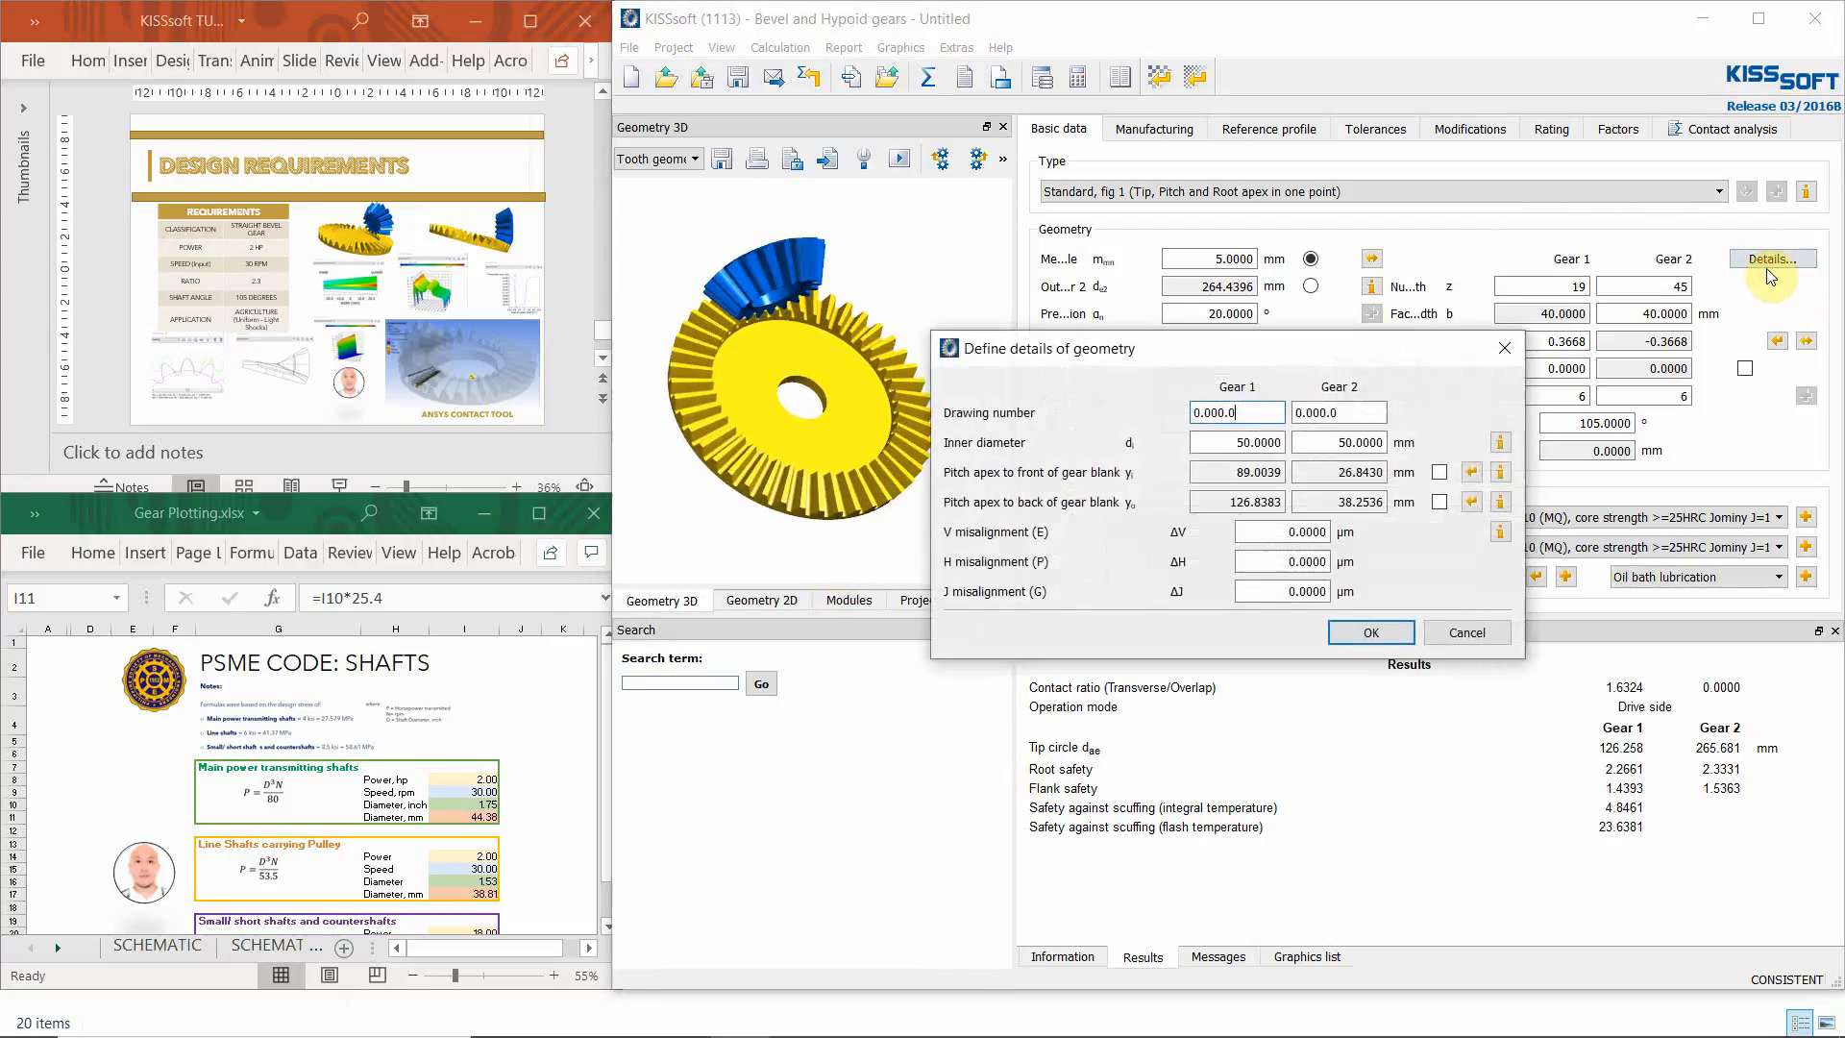
left_click(1502, 348)
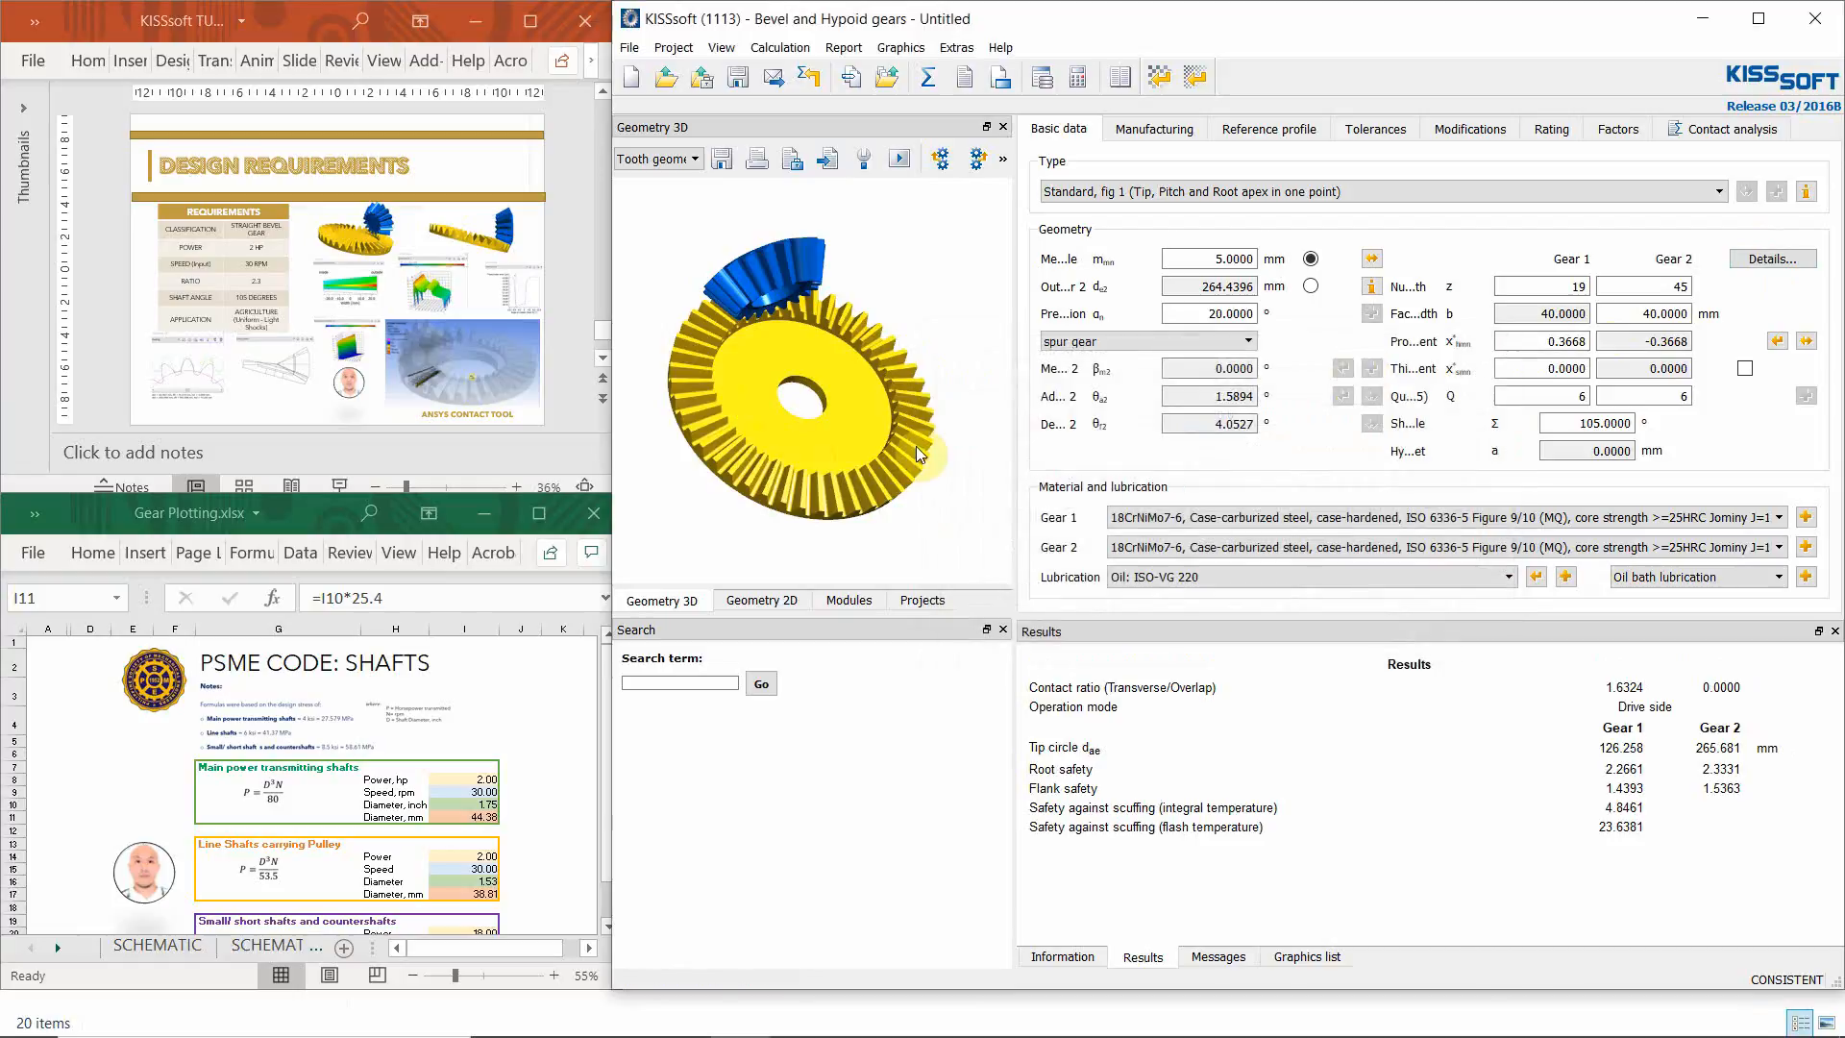
left_click_drag(913, 441, 892, 317)
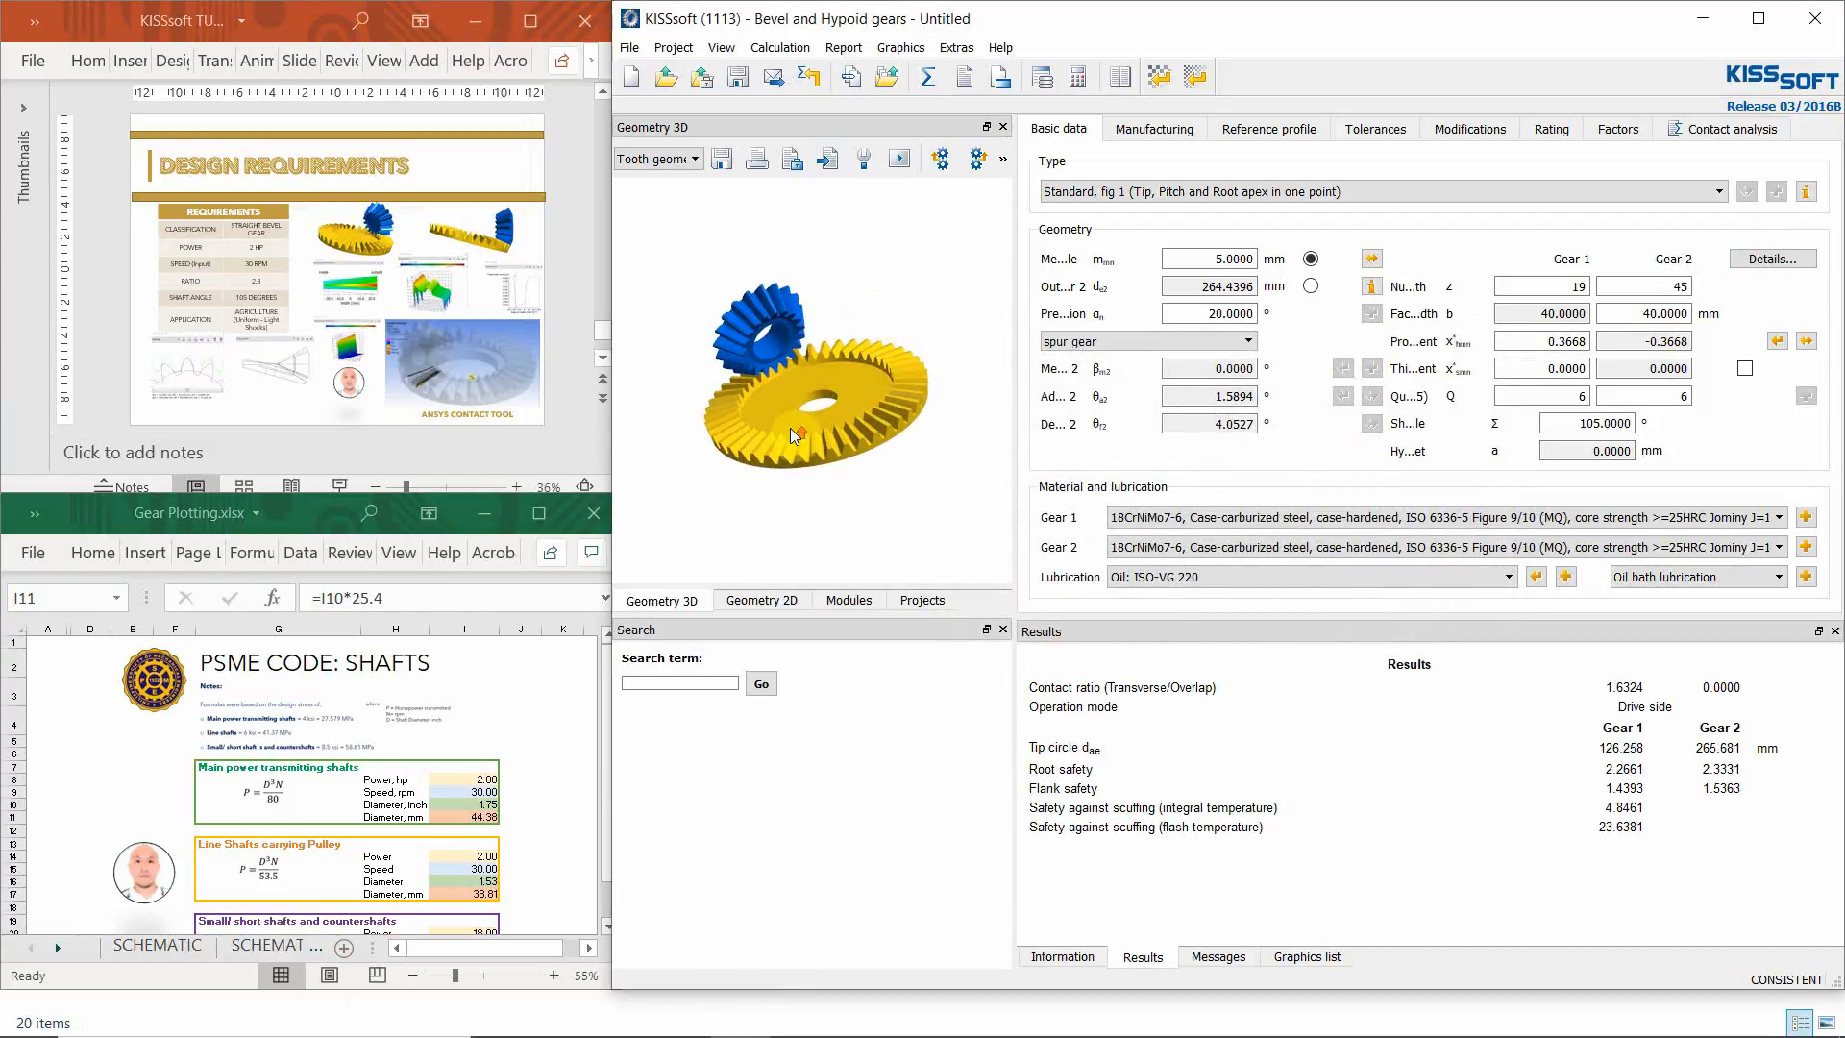
left_click(899, 159)
left_click_drag(770, 406, 792, 367)
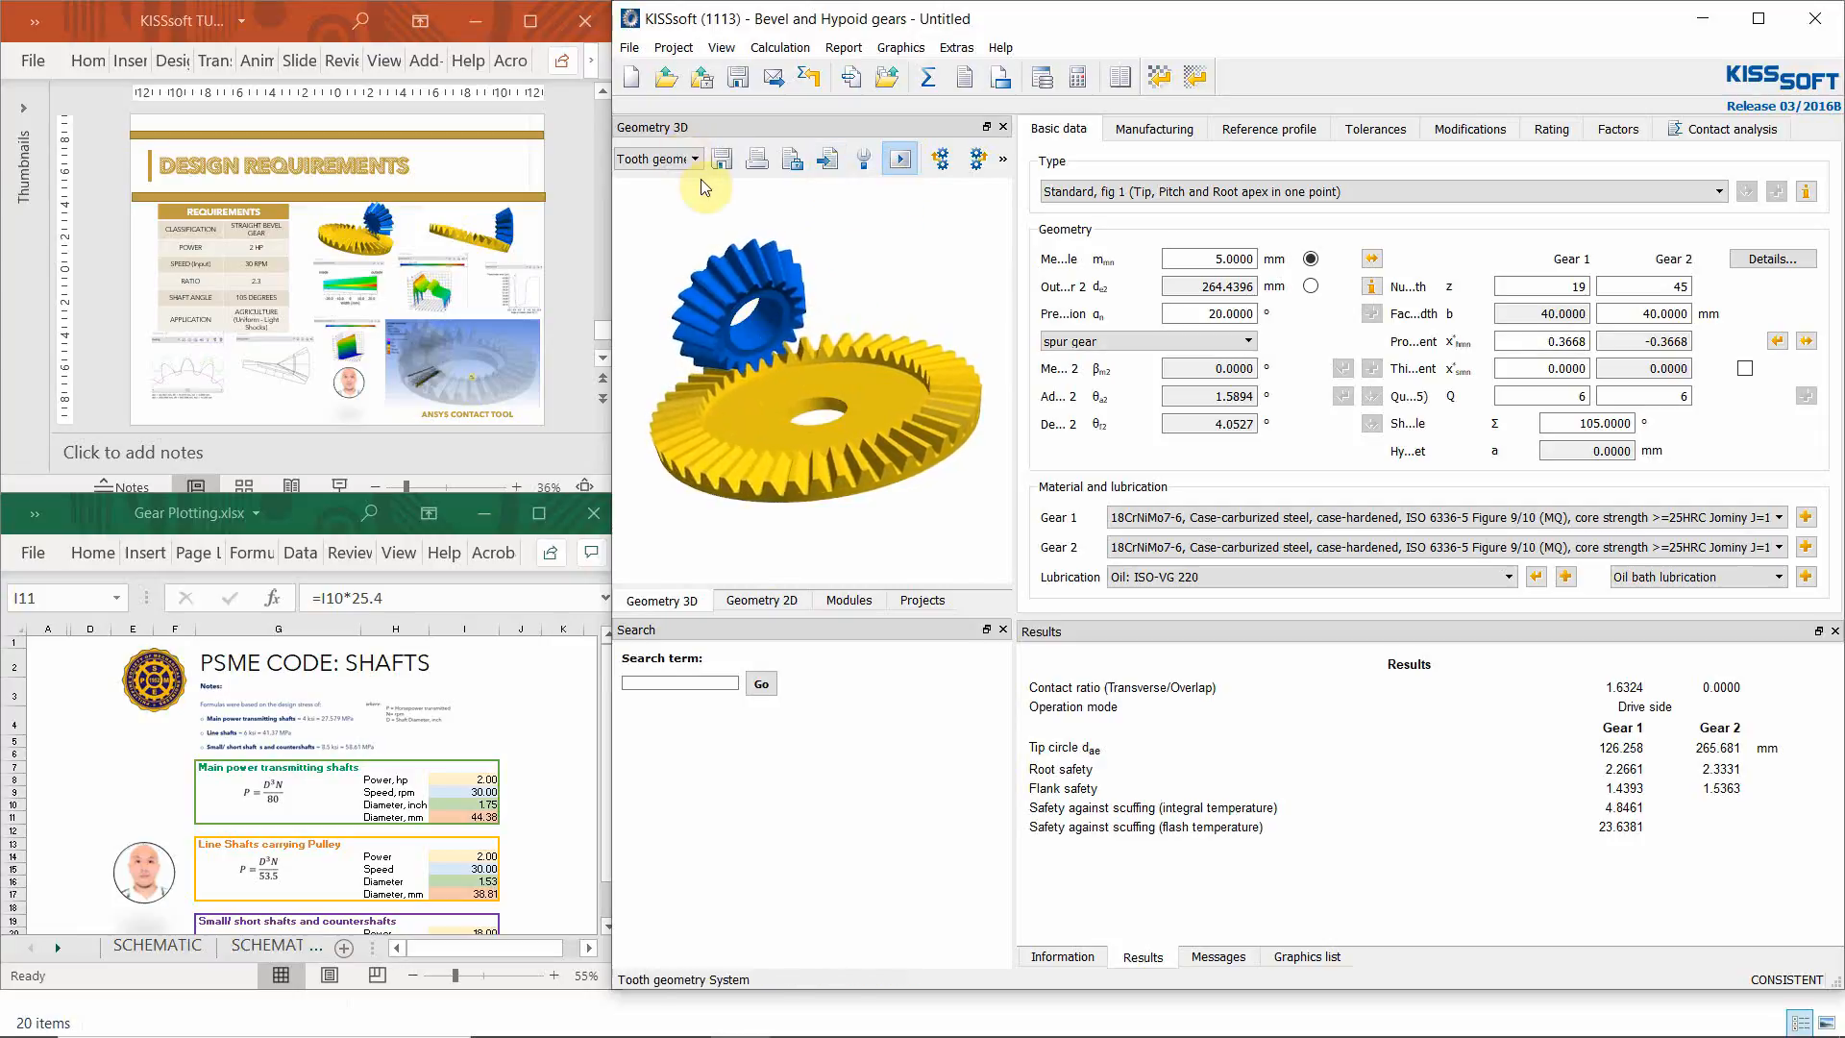
- Export the 3D gear geometry as a STEP file named bevelGear in the folder Desktop > TUTORIAL > KISSSYS > BevelGear
left_click(718, 161)
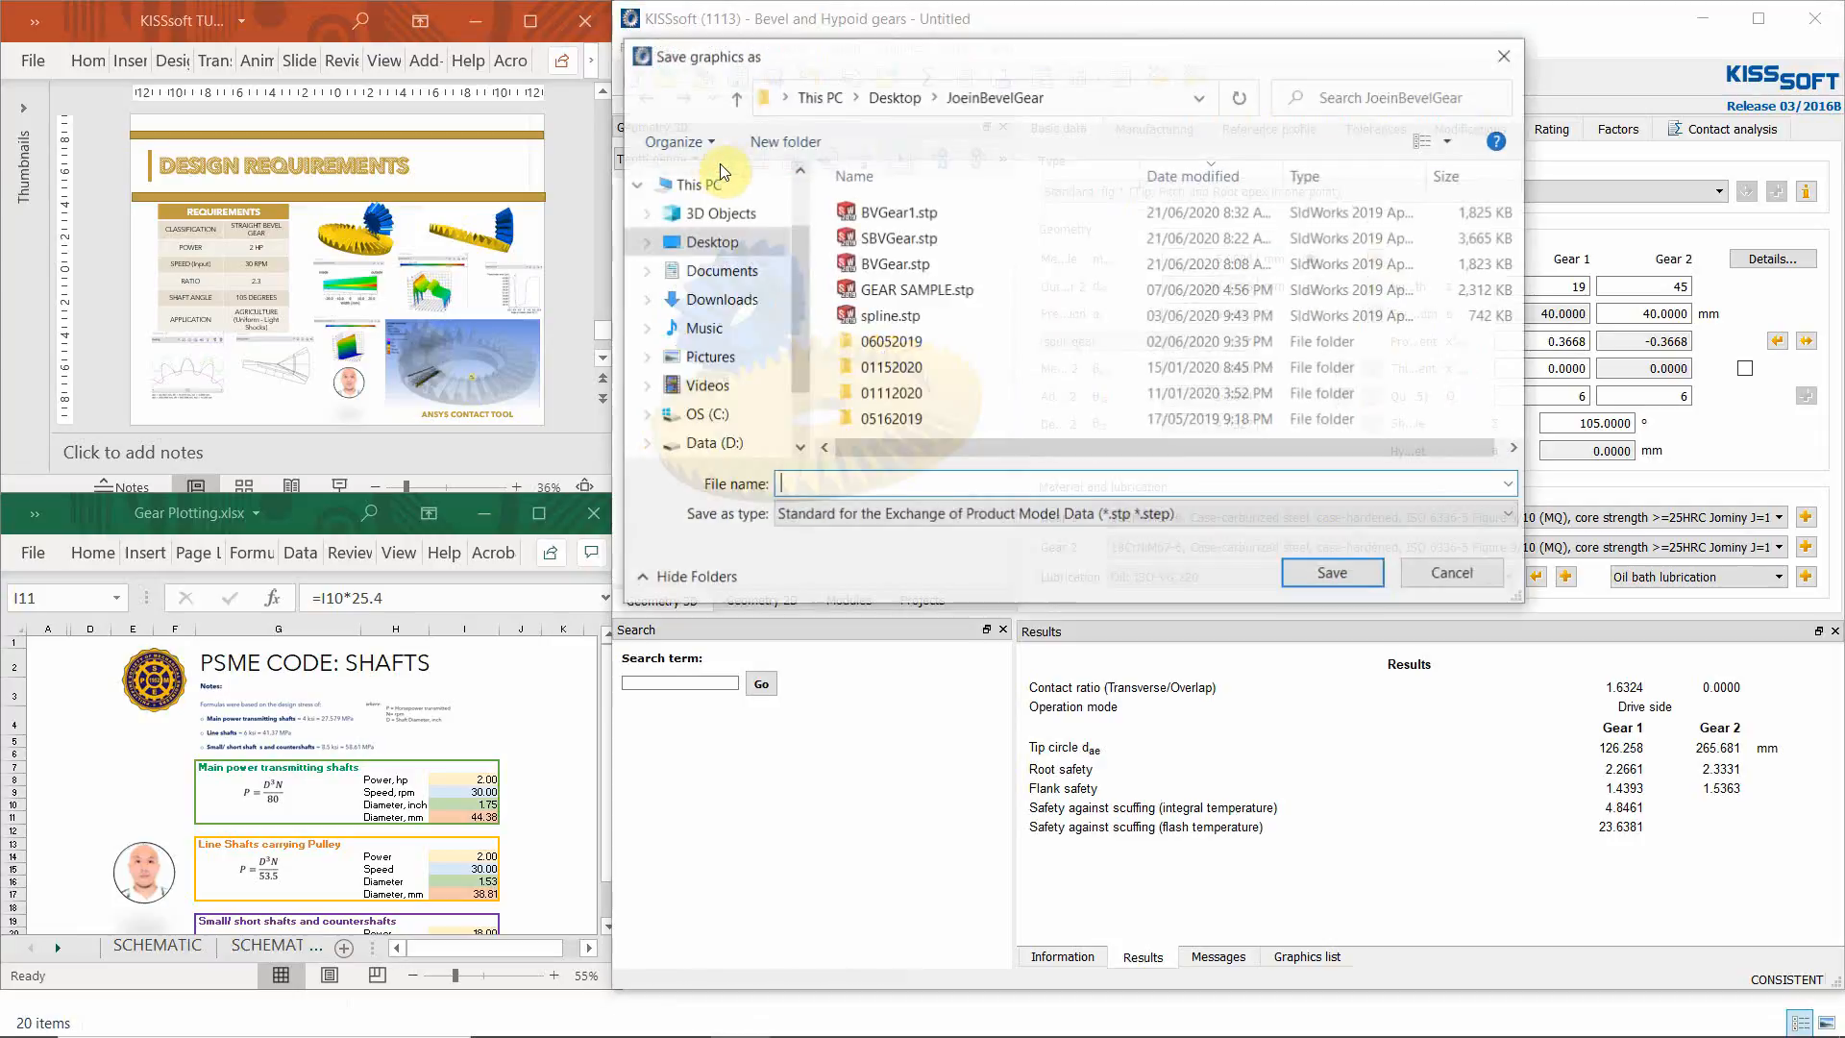
left_click(899, 100)
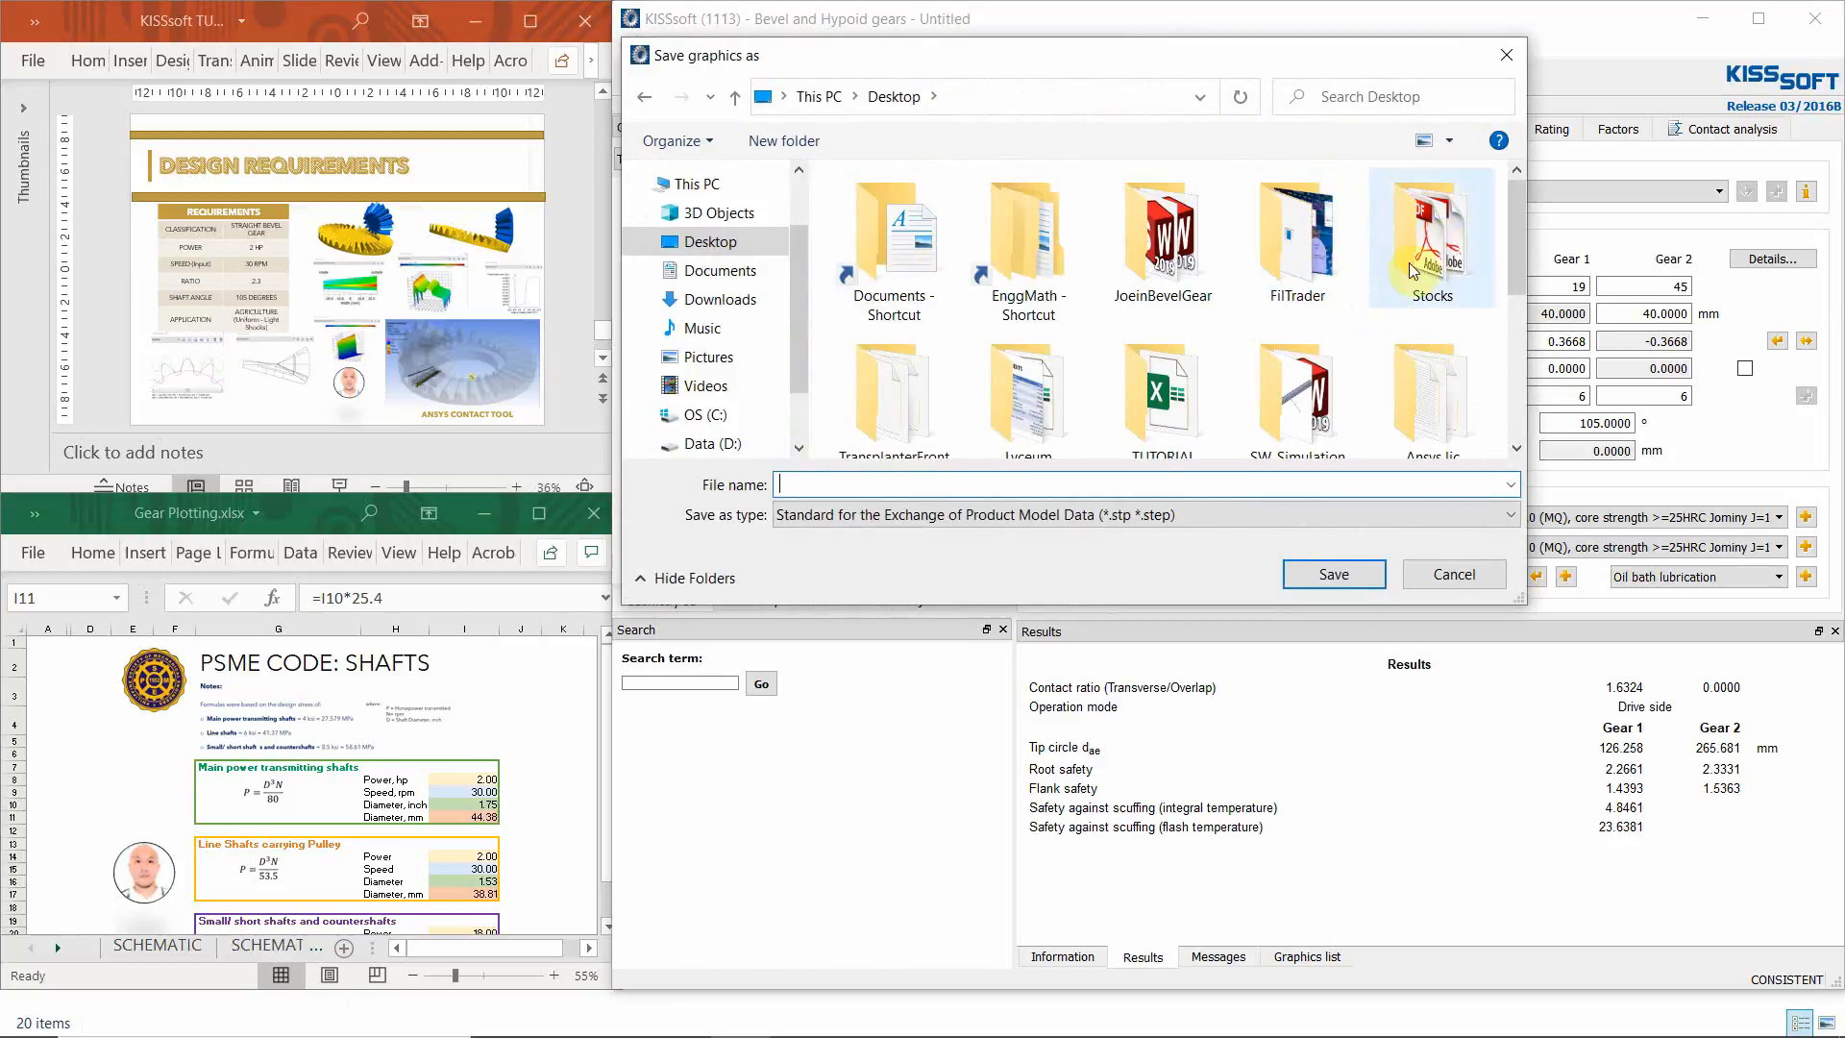
scroll(1216, 305, "down", 2)
double_click(1162, 249)
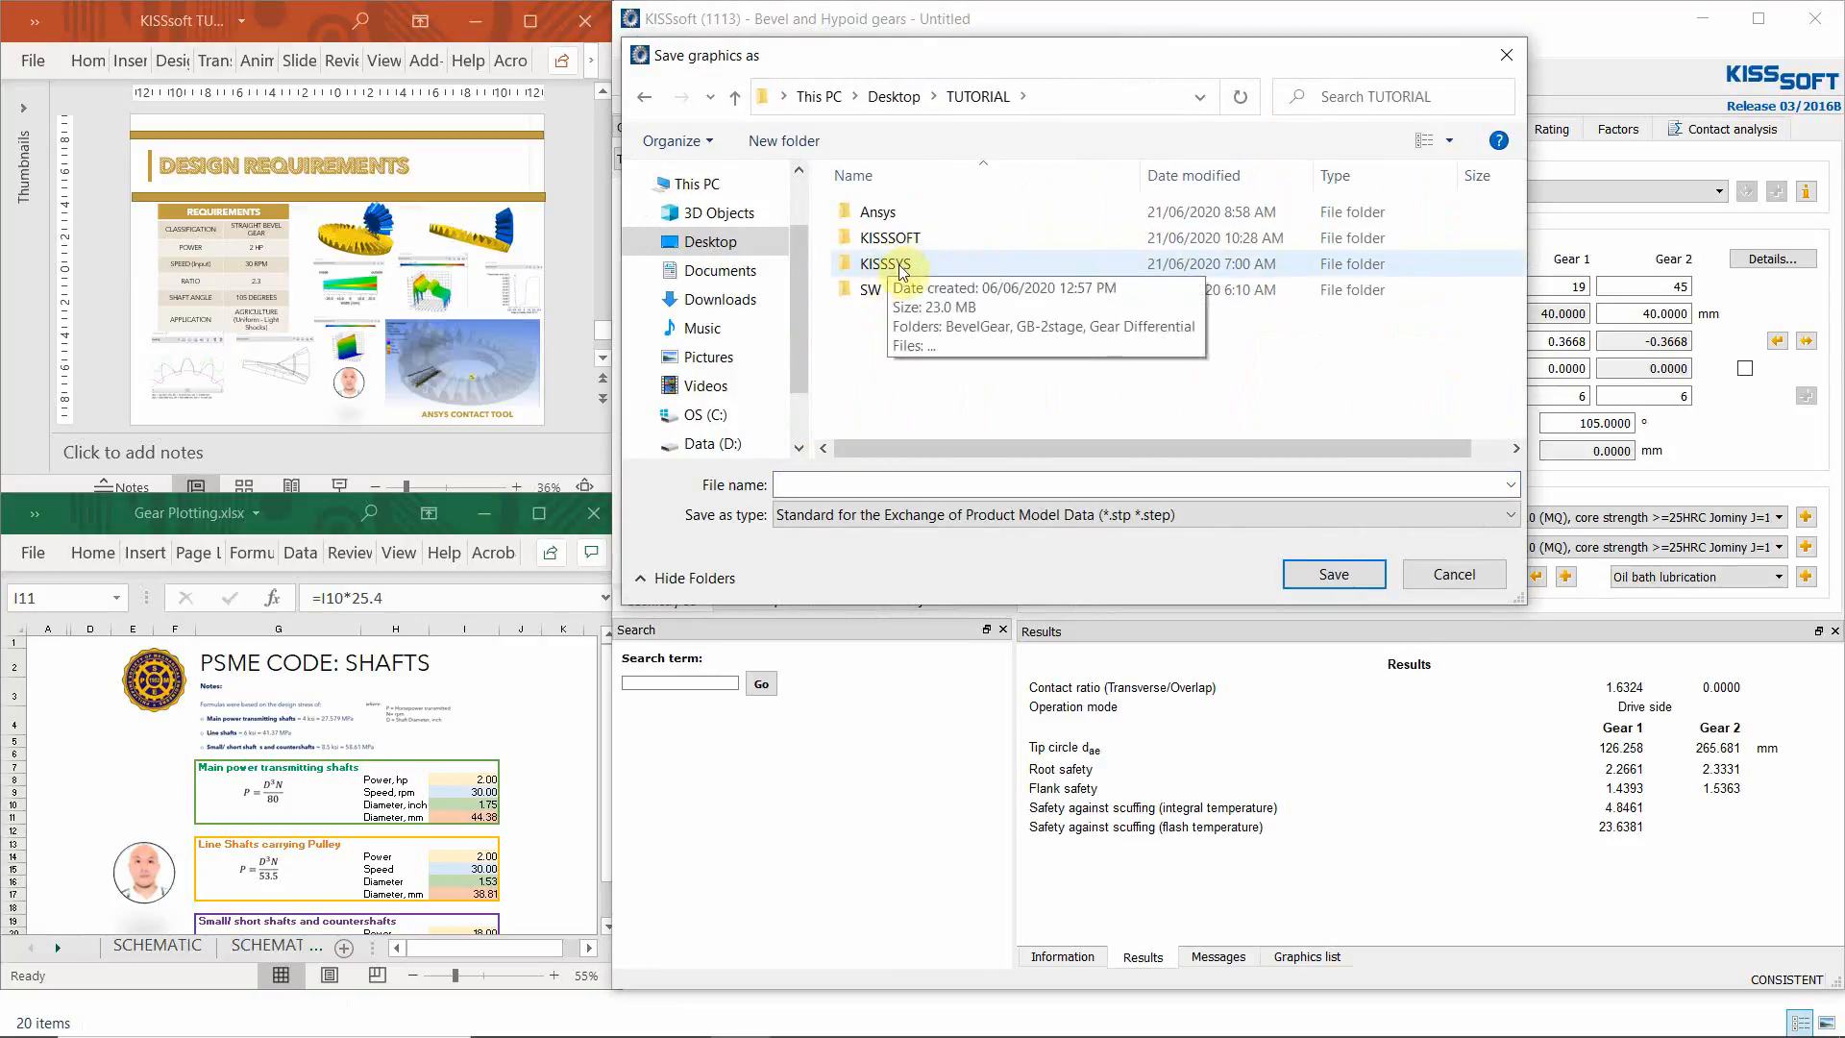
double_click(885, 264)
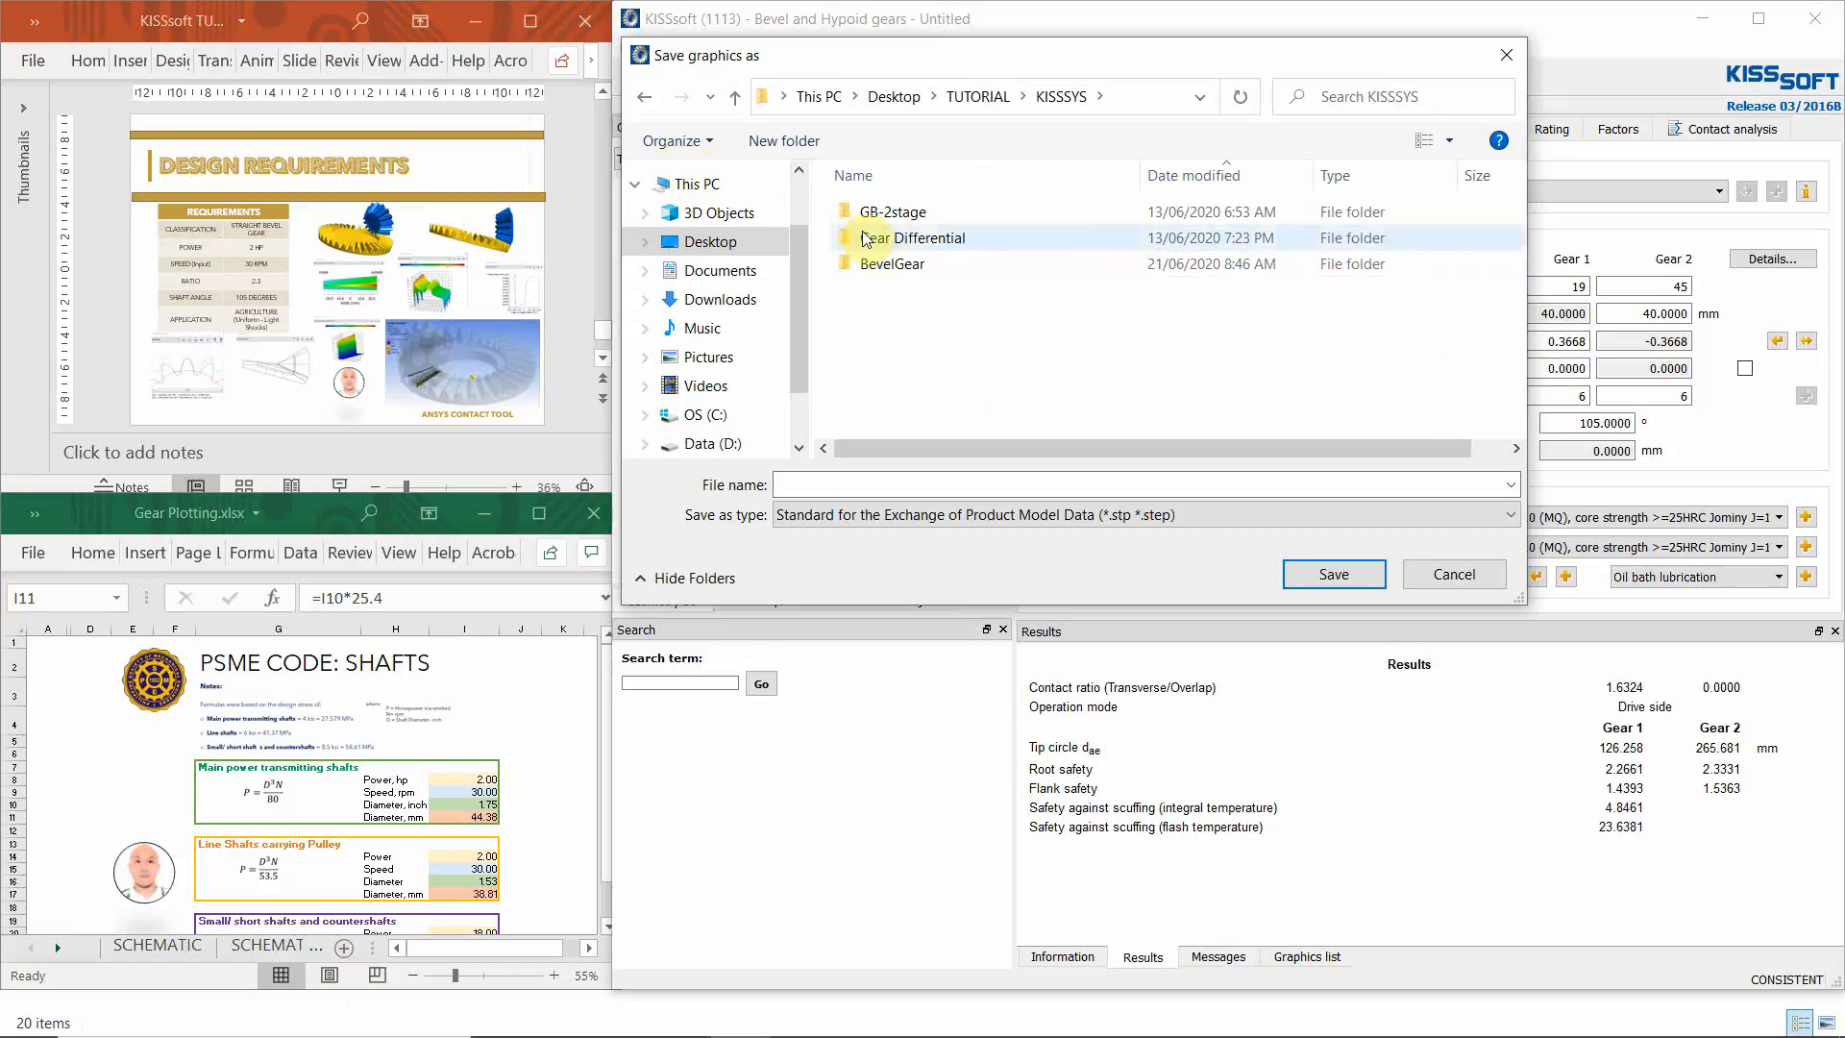
left_click(901, 266)
double_click(901, 265)
left_click(903, 485)
type("bevel")
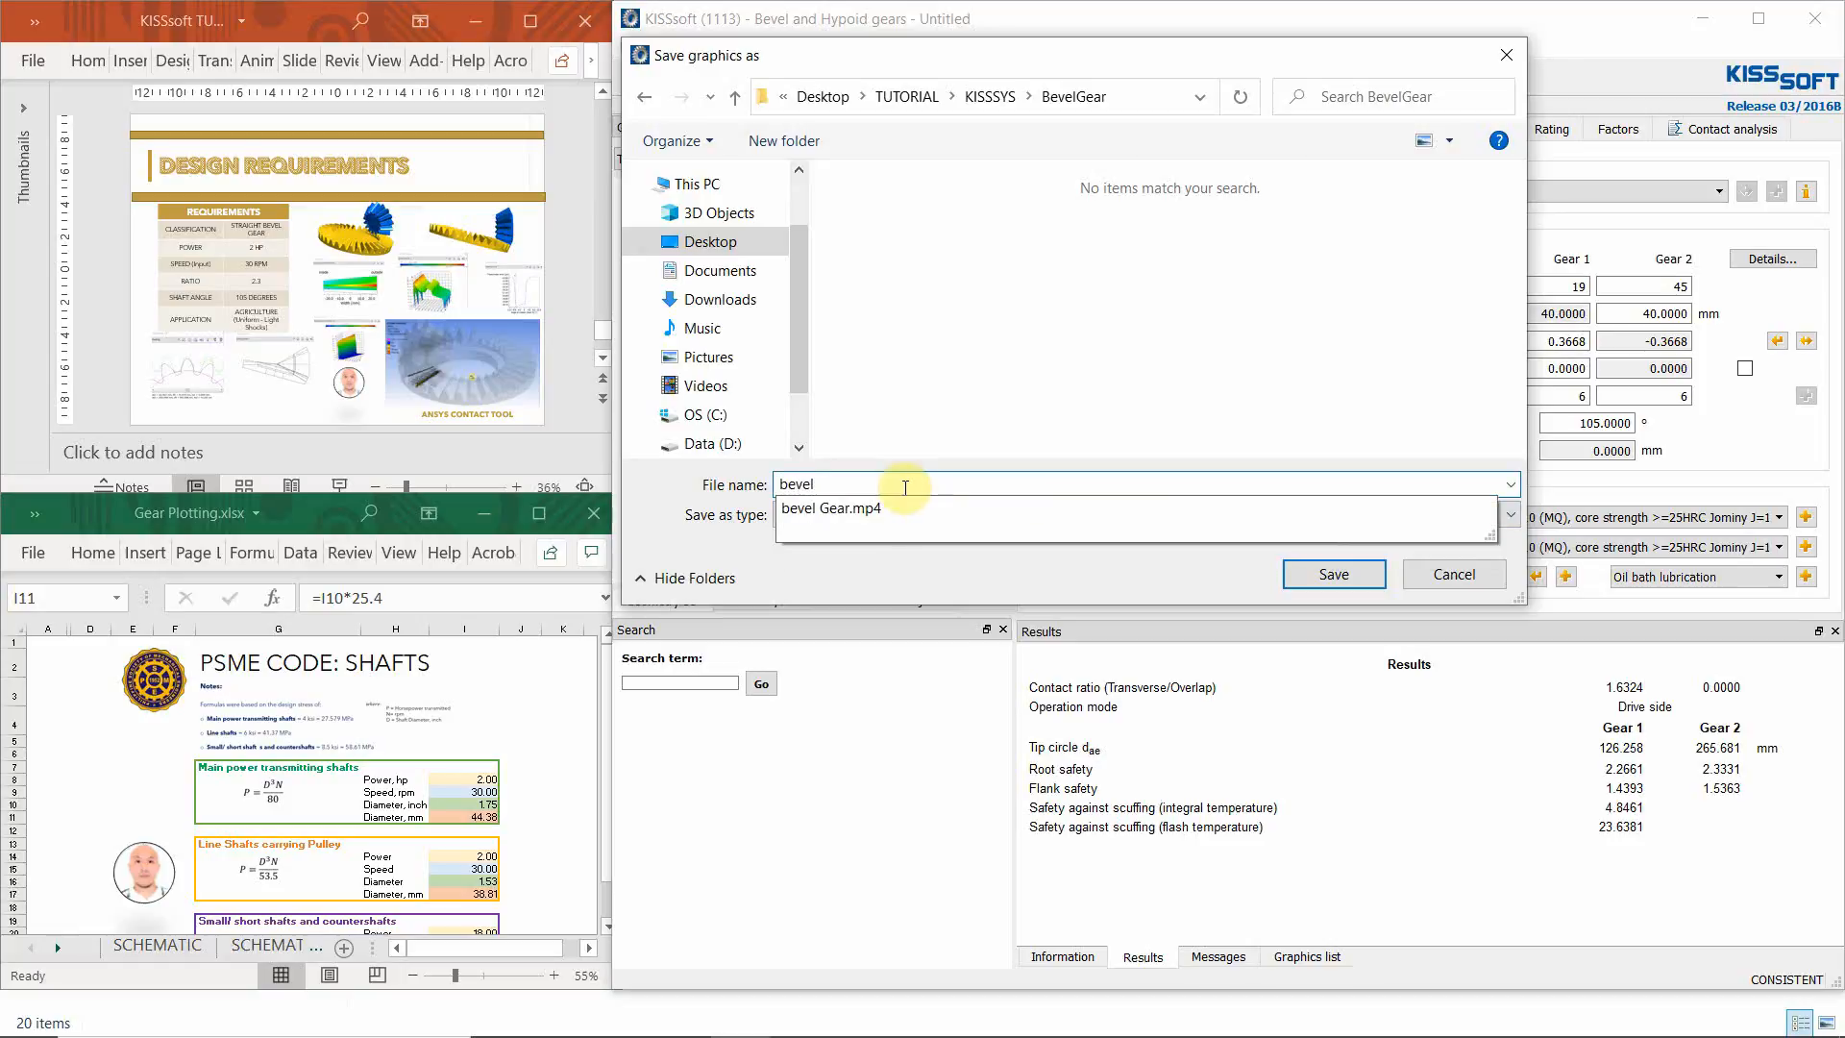
type("Gear")
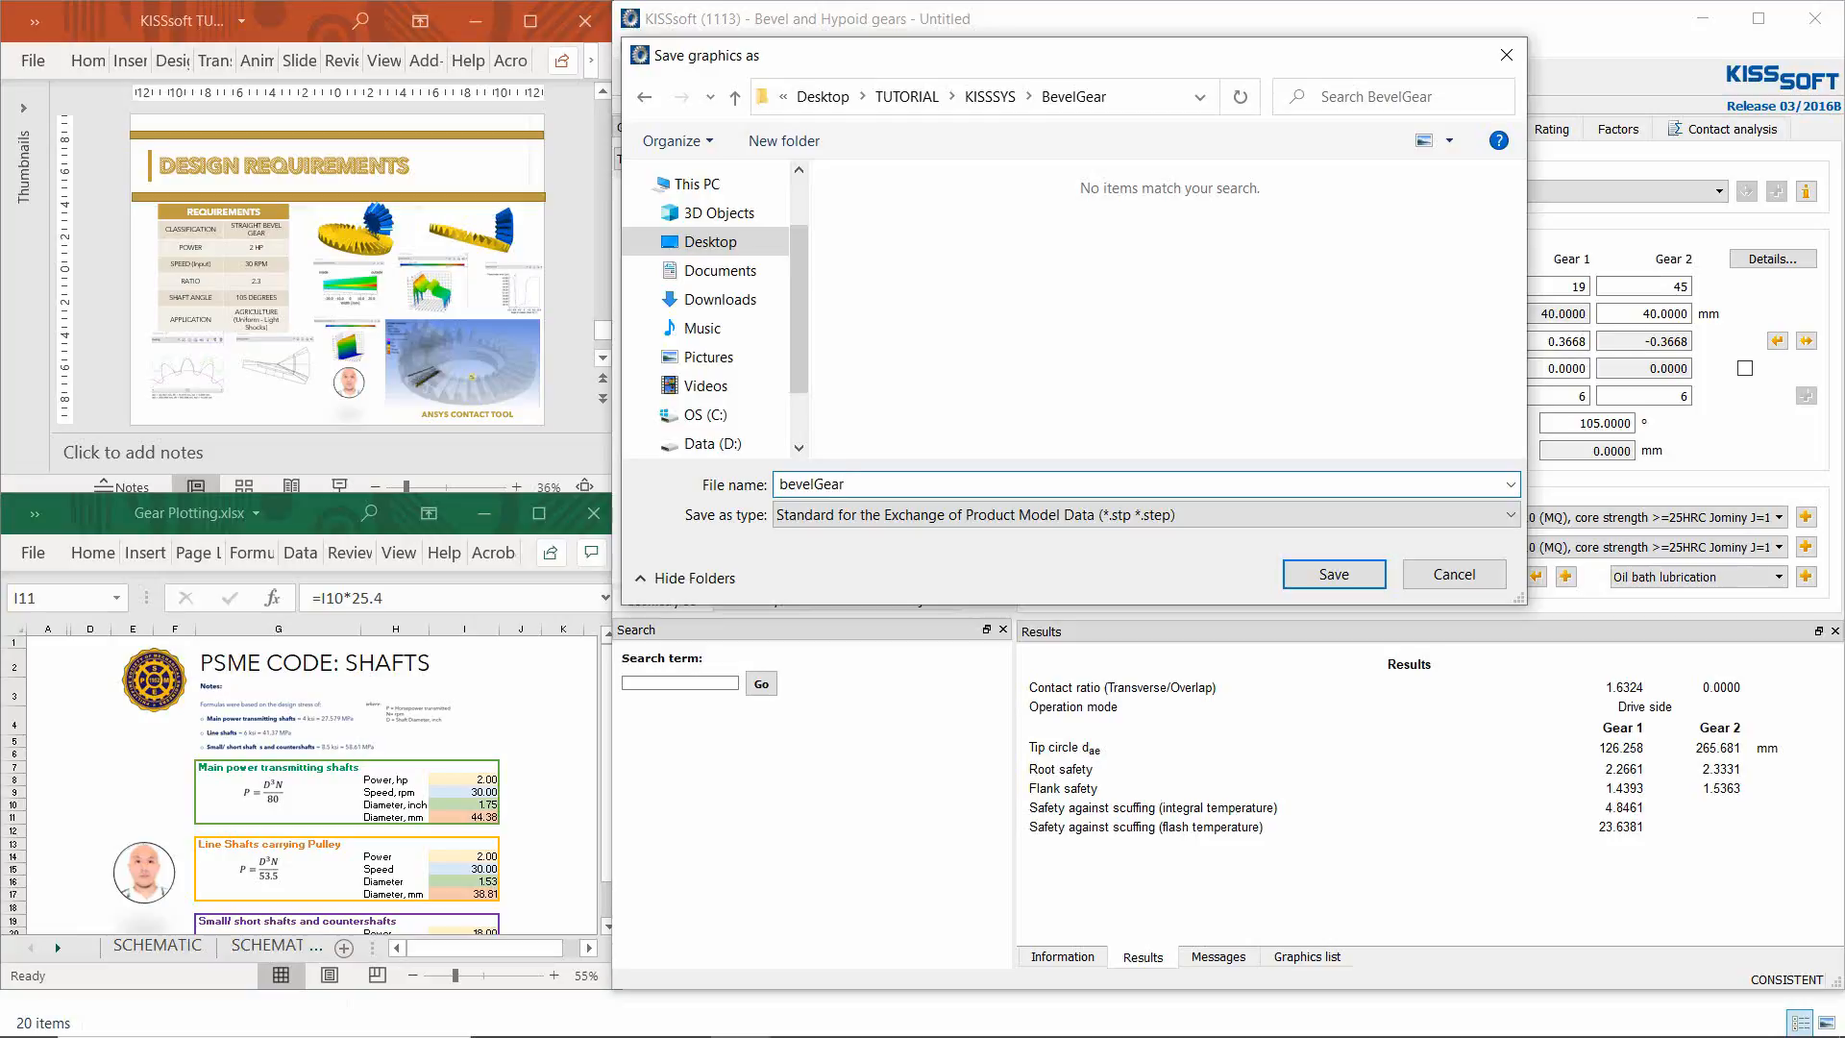
left_click(1318, 584)
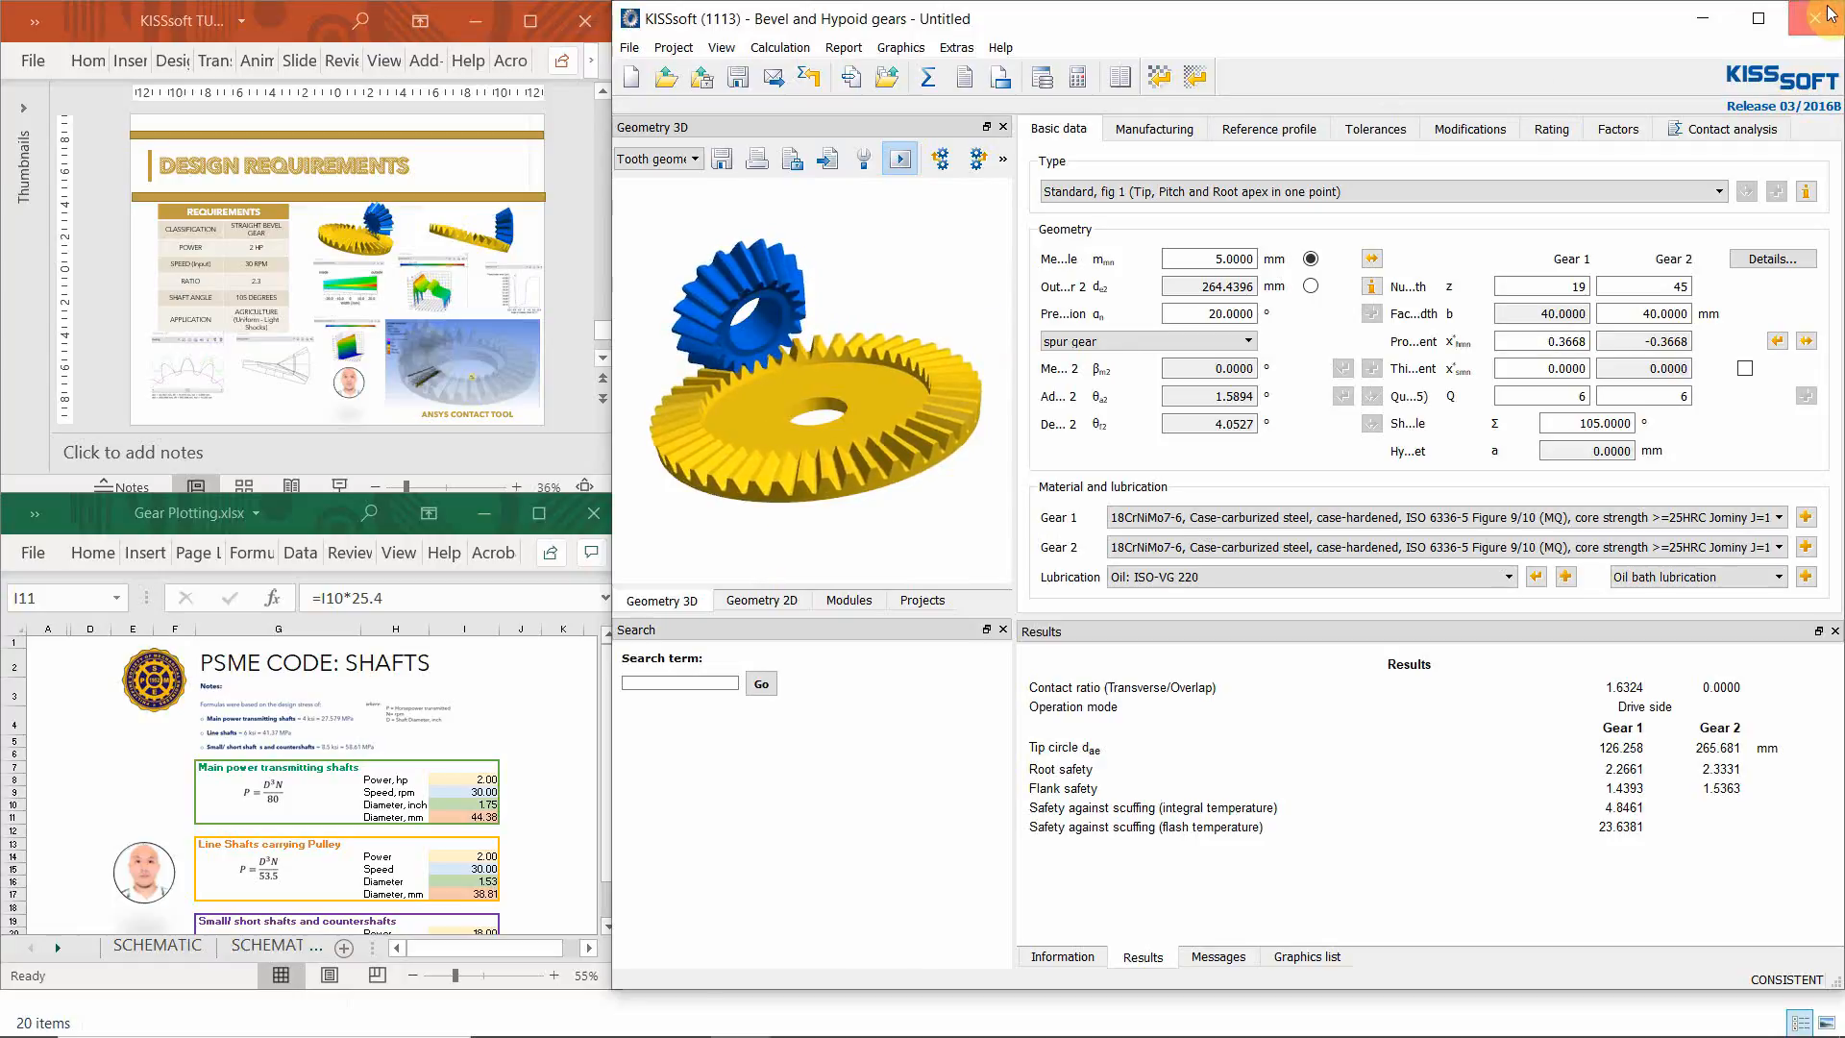
- Switch to the PowerPoint presentation with the design requirements and maximize its window
left_click(538, 26)
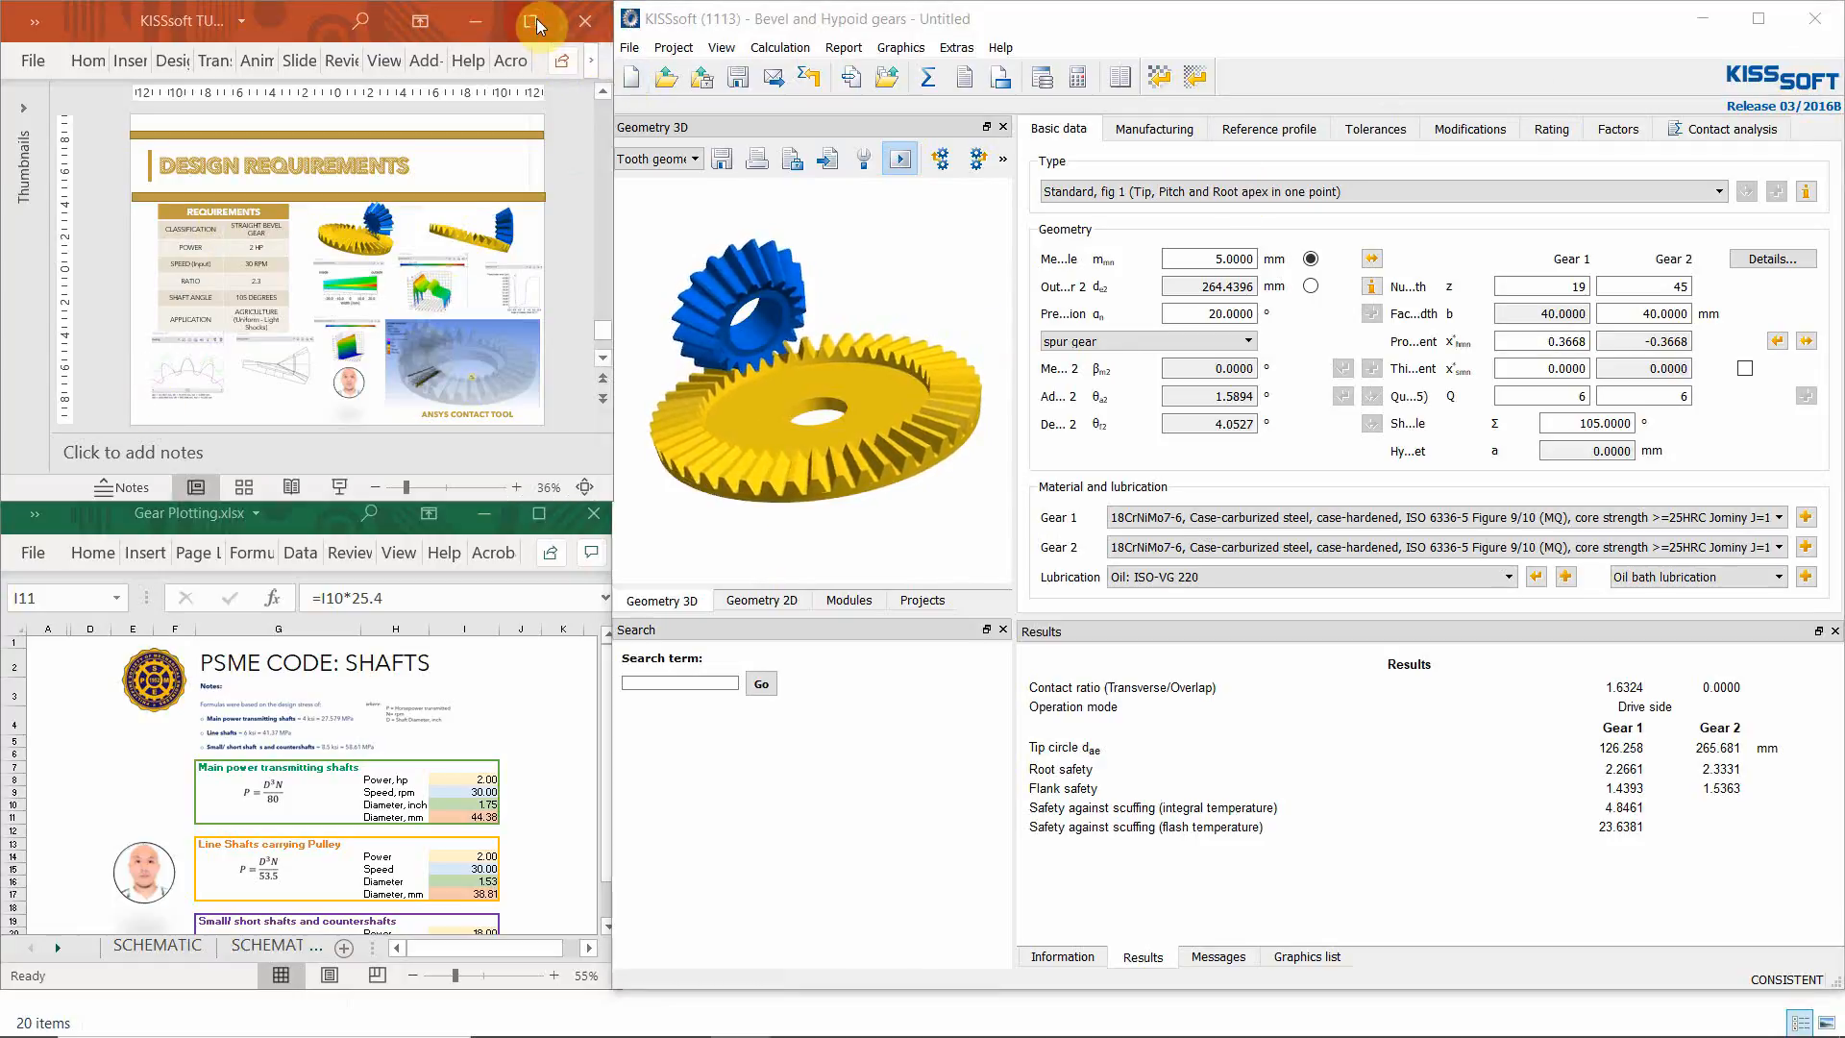